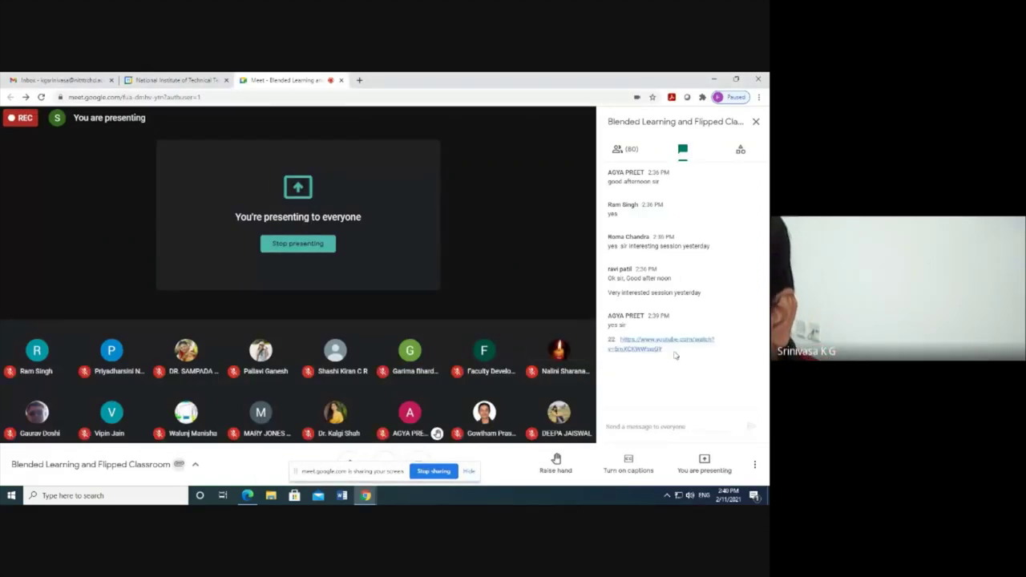
{"action": "left_click_drag", "start_coordinate": [675, 356], "coordinate": [623, 341]}
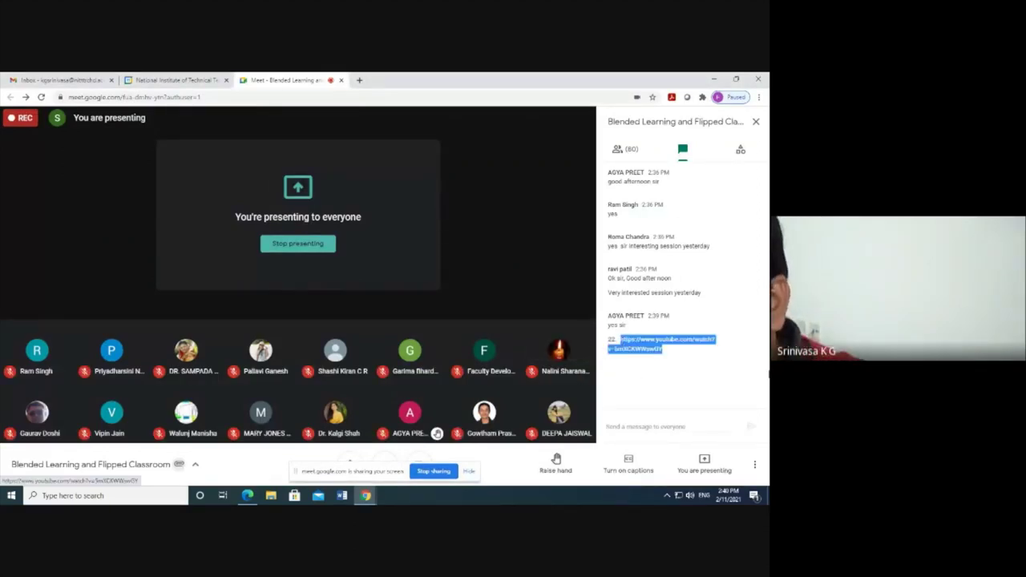
{"action": "left_click", "coordinate": [248, 495]}
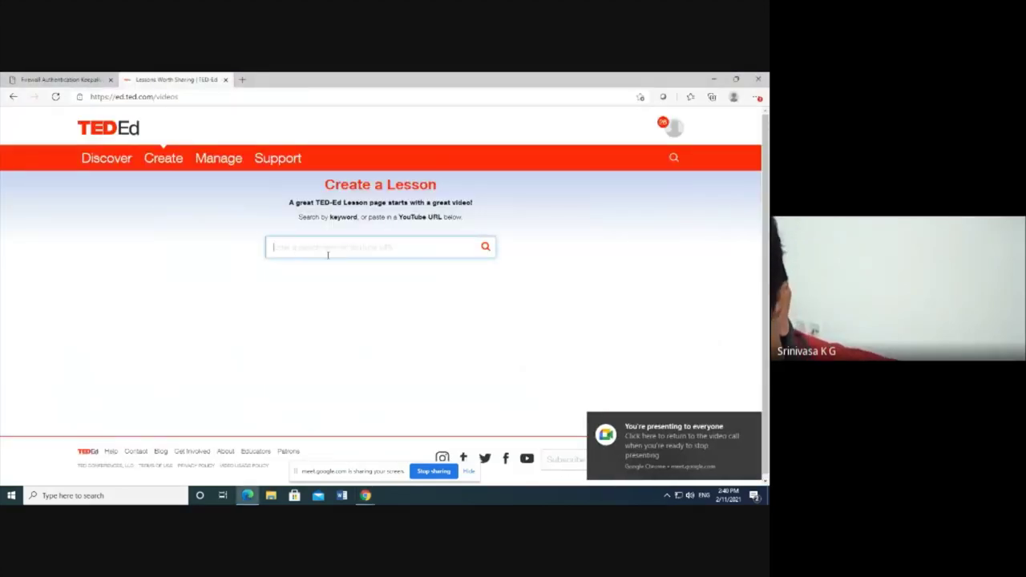
{"action": "left_click", "coordinate": [328, 255]}
{"action": "type", "text": "https://www.youtube.com/watch?v=5mXCKWWswGY"}
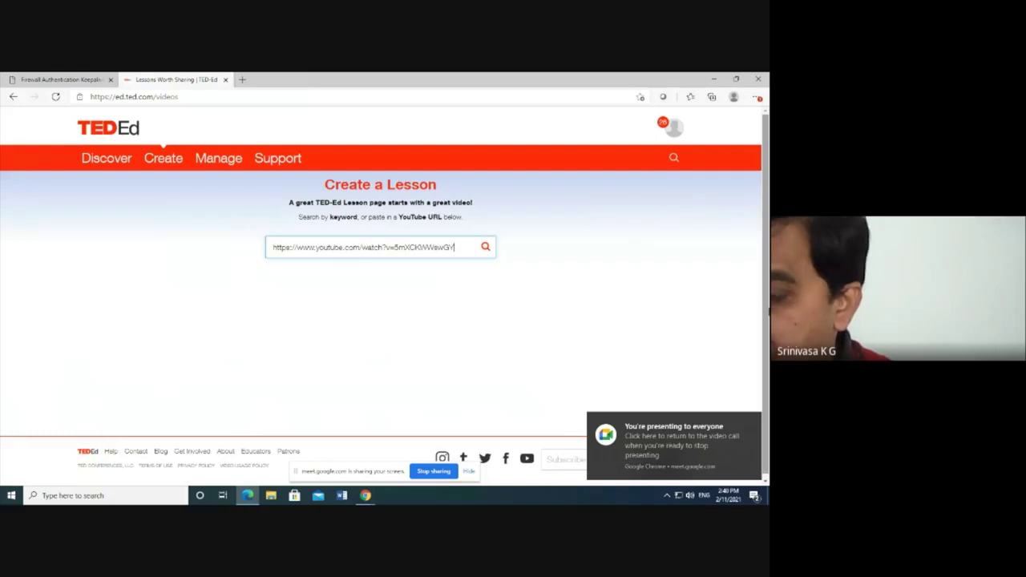
{"action": "key", "text": "Return"}
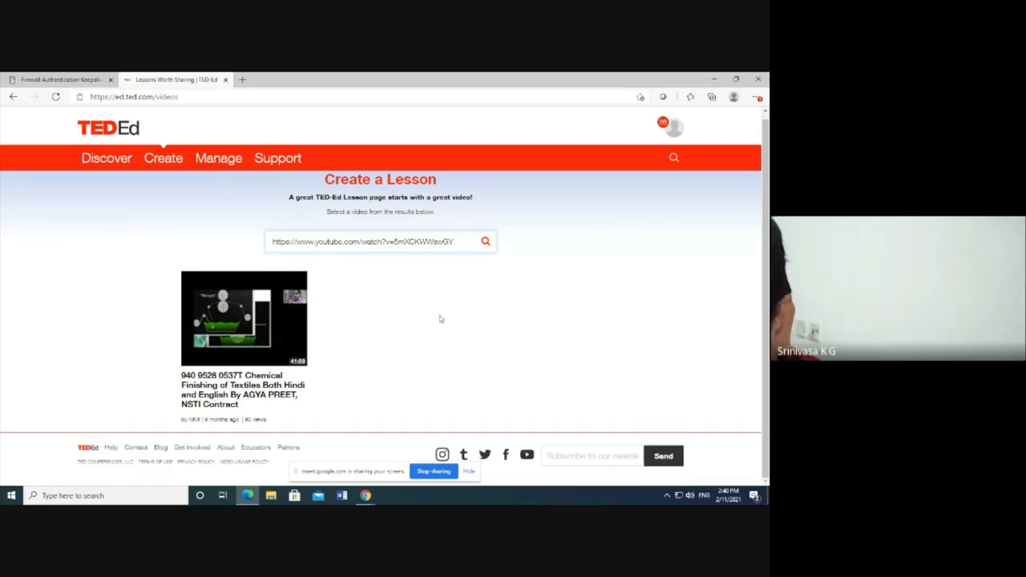
{"action": "left_click", "coordinate": [248, 329]}
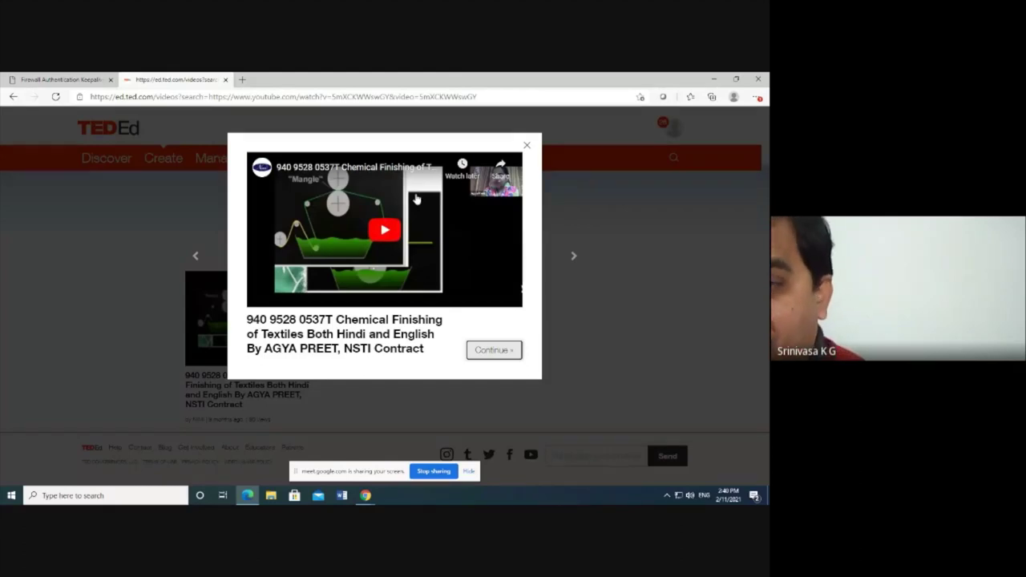
{"action": "left_click", "coordinate": [497, 353]}
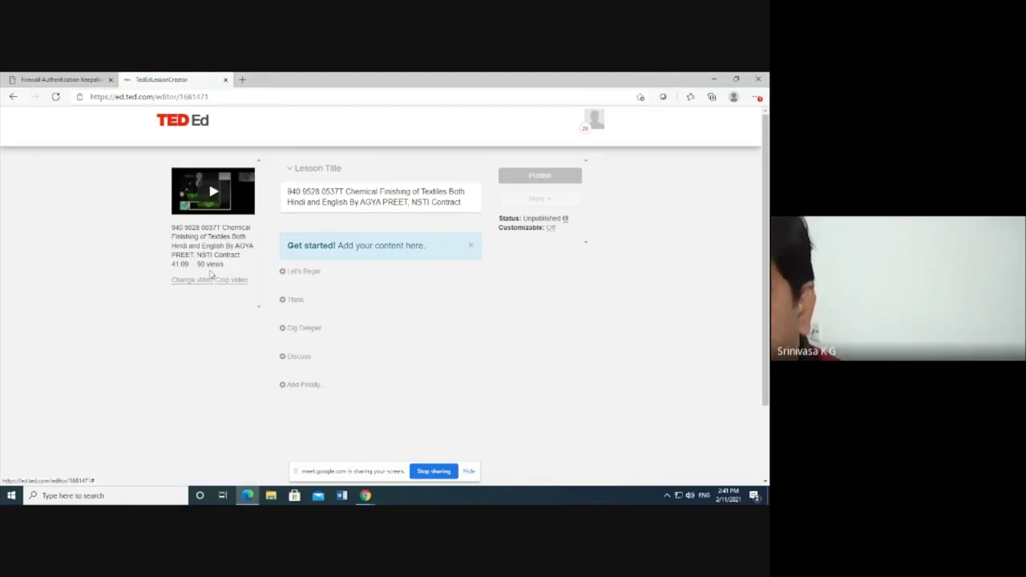
{"action": "left_click", "coordinate": [304, 272]}
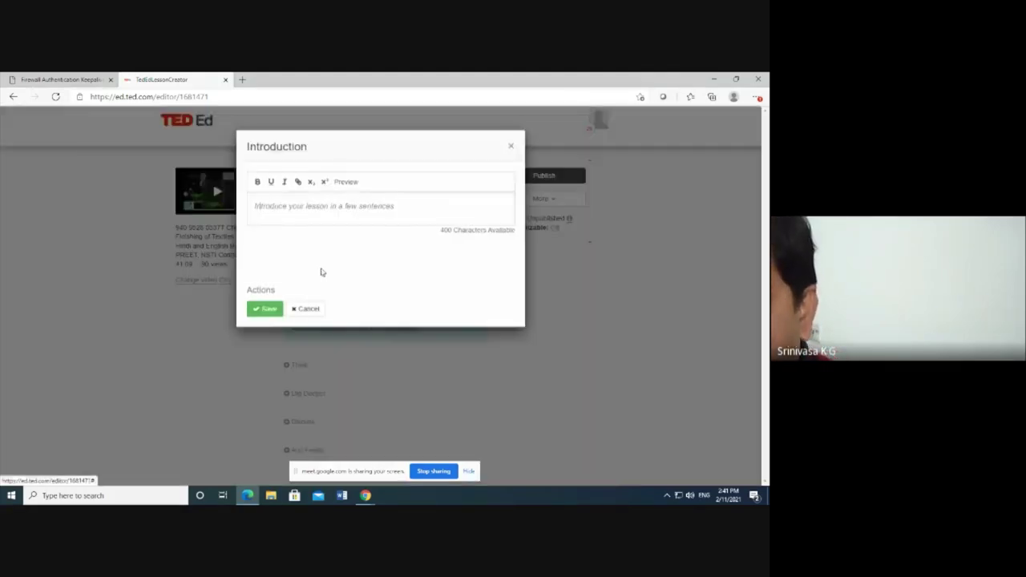
{"action": "double_click", "coordinate": [408, 176]}
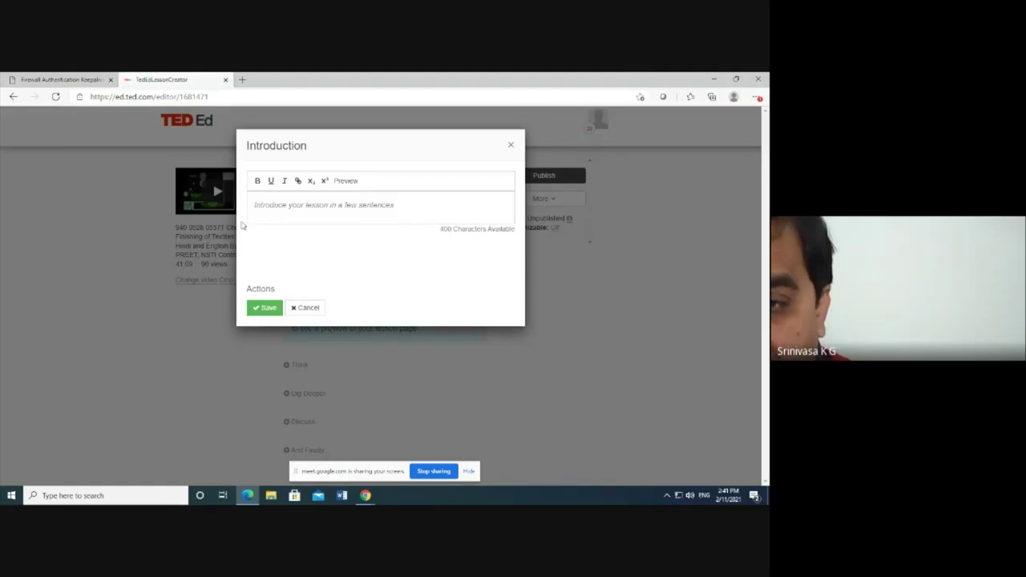
{"action": "left_click", "coordinate": [509, 147]}
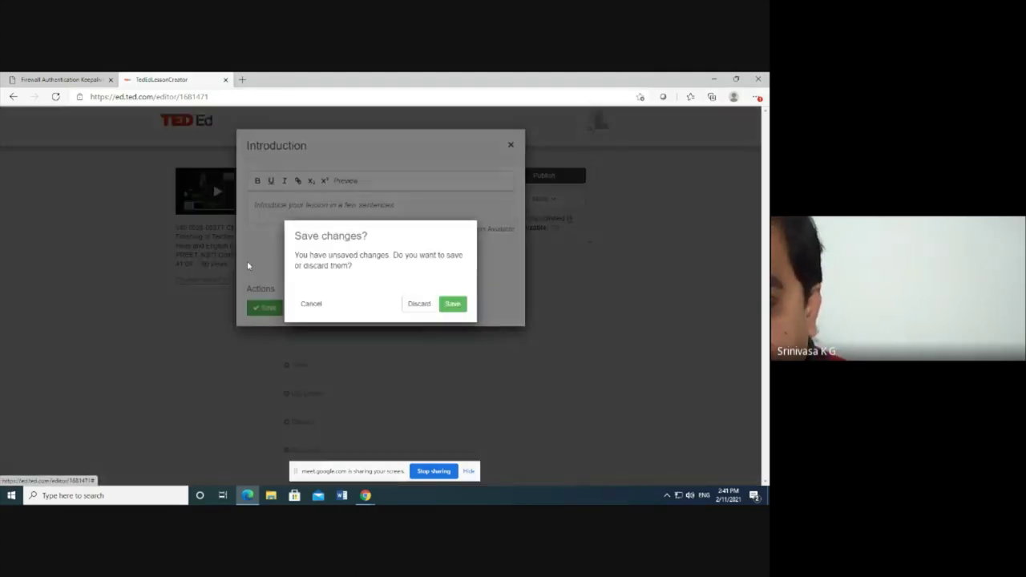
{"action": "left_click", "coordinate": [420, 303]}
- Copy "Chemical Finishing of Textiles" from the video title and save it as the lesson's Let's Begin introduction
{"action": "mouse_move", "coordinate": [218, 228]}
{"action": "left_mouse_down"}
{"action": "mouse_move", "coordinate": [246, 242]}
{"action": "mouse_move", "coordinate": [200, 255]}
{"action": "mouse_move", "coordinate": [215, 245]}
{"action": "left_mouse_up"}
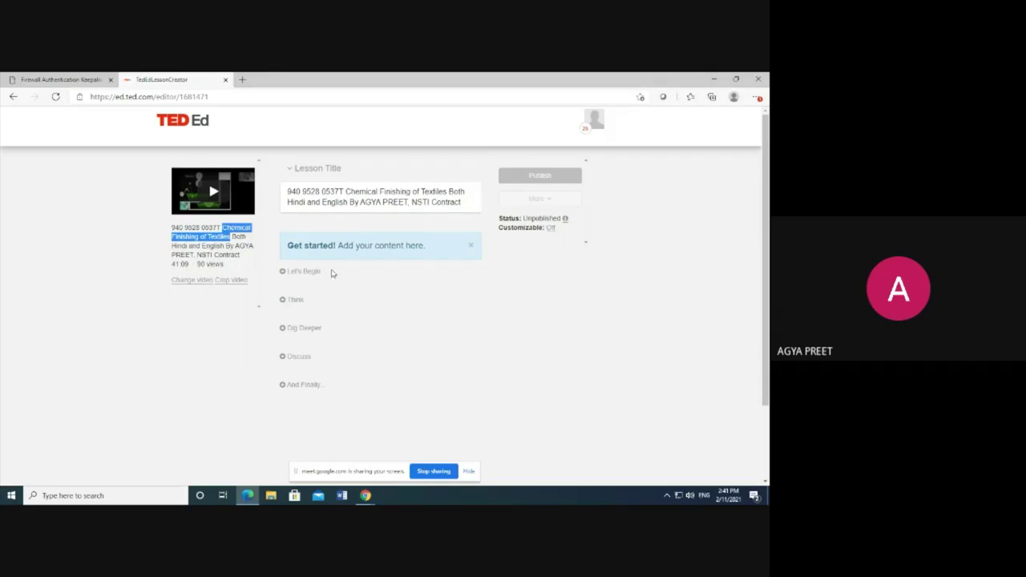
{"action": "left_click", "coordinate": [298, 271]}
{"action": "type", "text": "Chemical Finishing of Textiles"}
{"action": "left_click", "coordinate": [264, 308]}
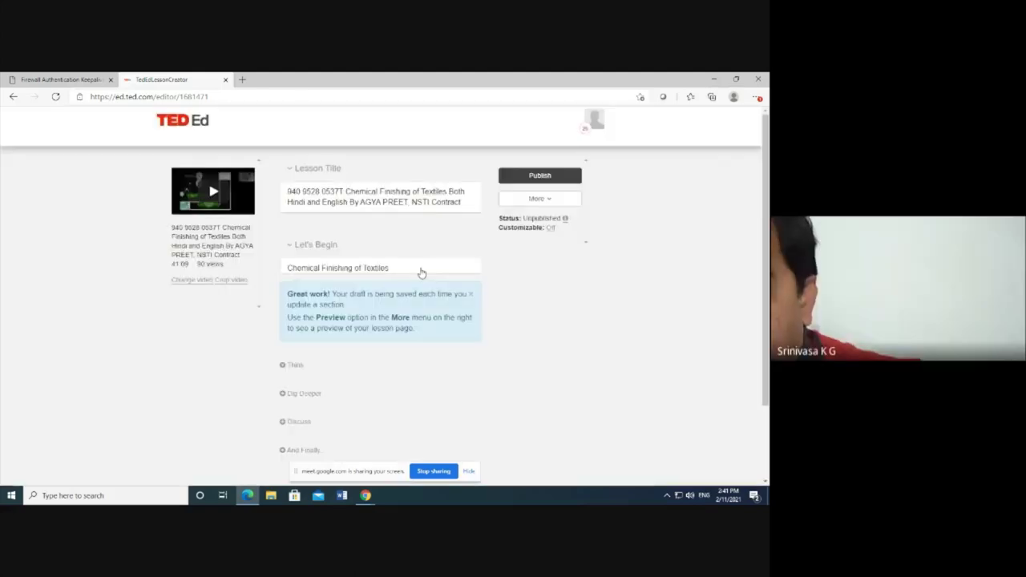
{"action": "left_click", "coordinate": [293, 366]}
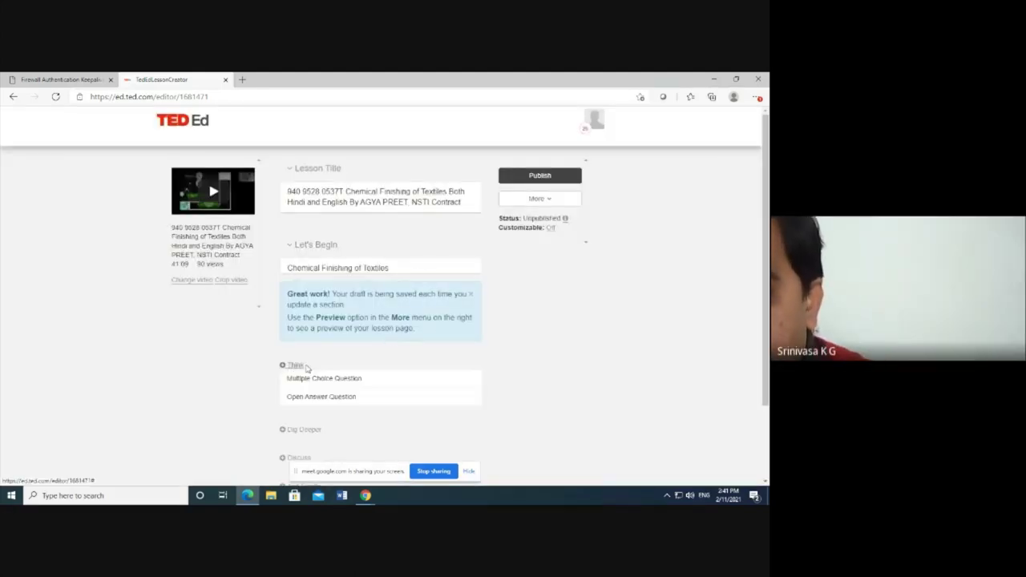
{"action": "left_click", "coordinate": [343, 379]}
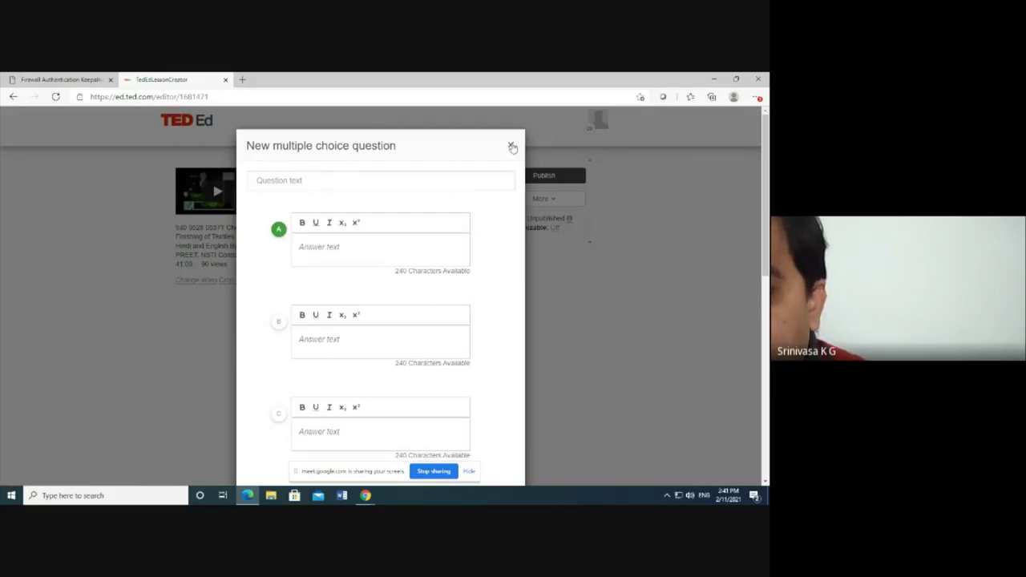
{"action": "left_click", "coordinate": [511, 145]}
{"action": "left_click", "coordinate": [410, 303]}
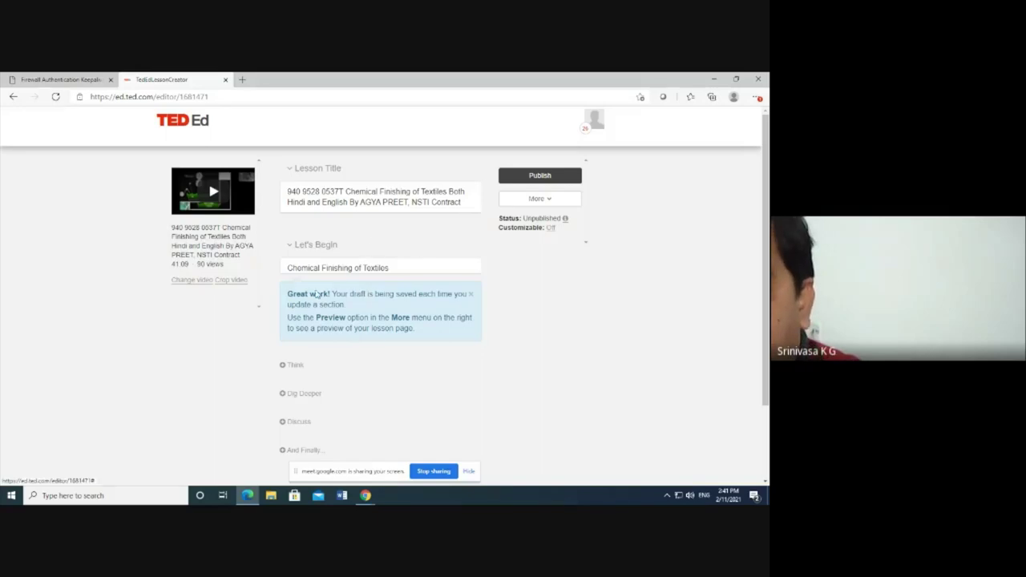
- Start a new multiple choice question in the lesson's Think section and look over its question and answer fields
{"action": "scroll", "coordinate": [303, 318], "scroll_direction": "down", "scroll_amount": 1}
{"action": "left_click", "coordinate": [295, 310]}
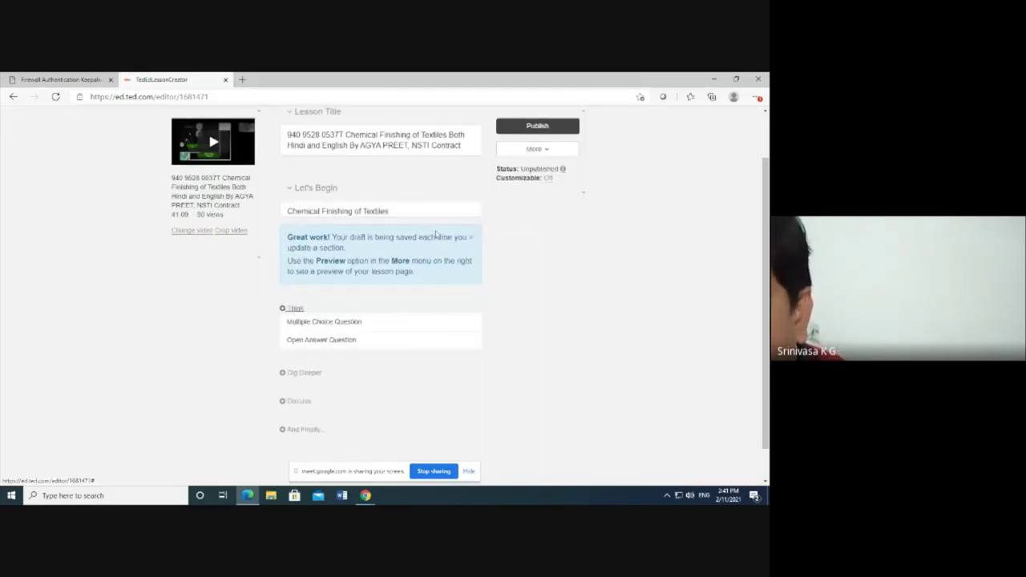
{"action": "left_click", "coordinate": [365, 321]}
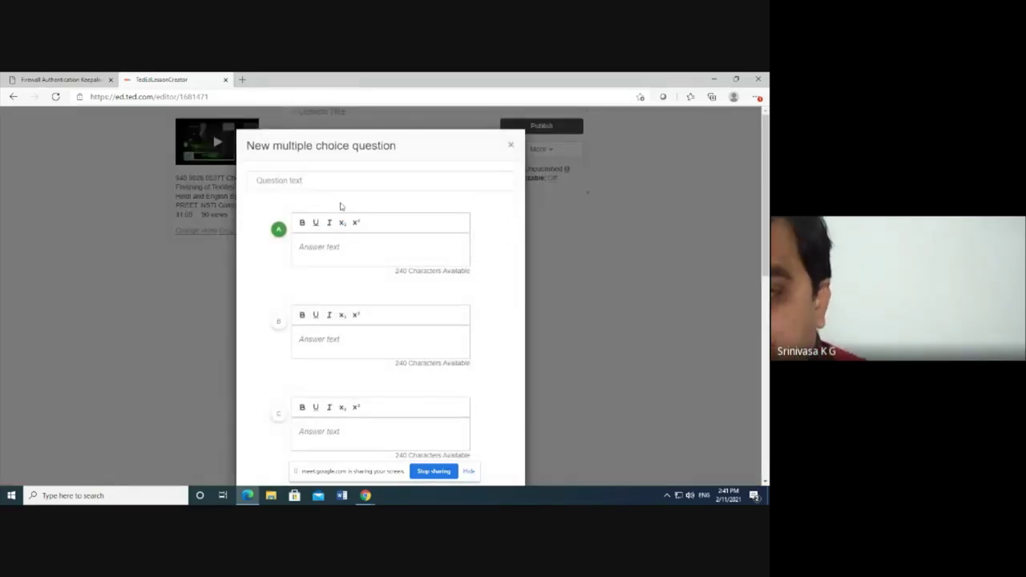
{"action": "scroll", "coordinate": [359, 192], "scroll_direction": "down", "scroll_amount": 2}
{"action": "scroll", "coordinate": [369, 193], "scroll_direction": "up", "scroll_amount": 1}
{"action": "scroll", "coordinate": [373, 197], "scroll_direction": "down", "scroll_amount": 4}
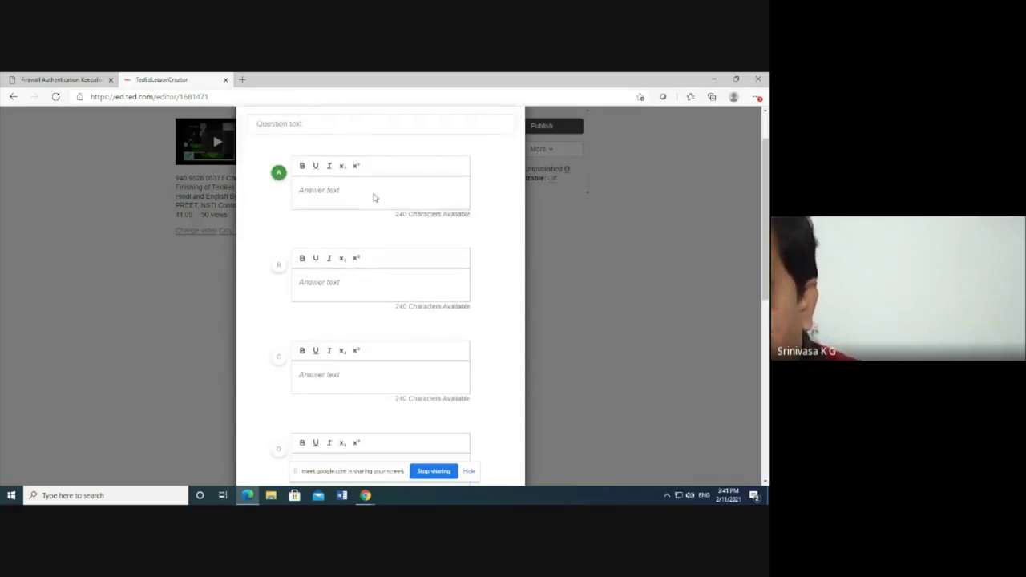
{"action": "scroll", "coordinate": [336, 186], "scroll_direction": "up", "scroll_amount": 4}
{"action": "left_click", "coordinate": [299, 183]}
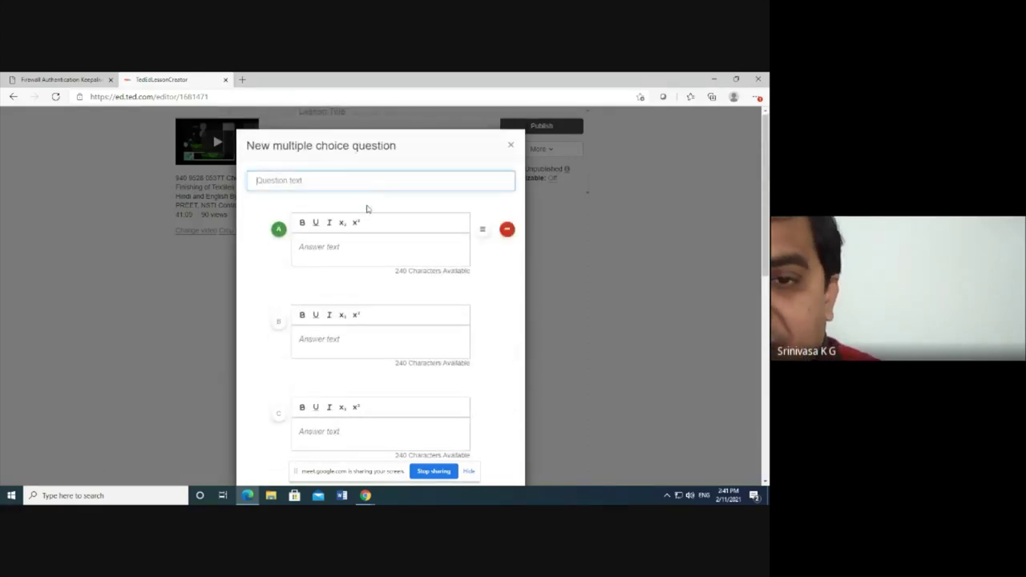
{"action": "left_click_drag", "start_coordinate": [357, 146], "coordinate": [543, 135]}
{"action": "left_click", "coordinate": [349, 180]}
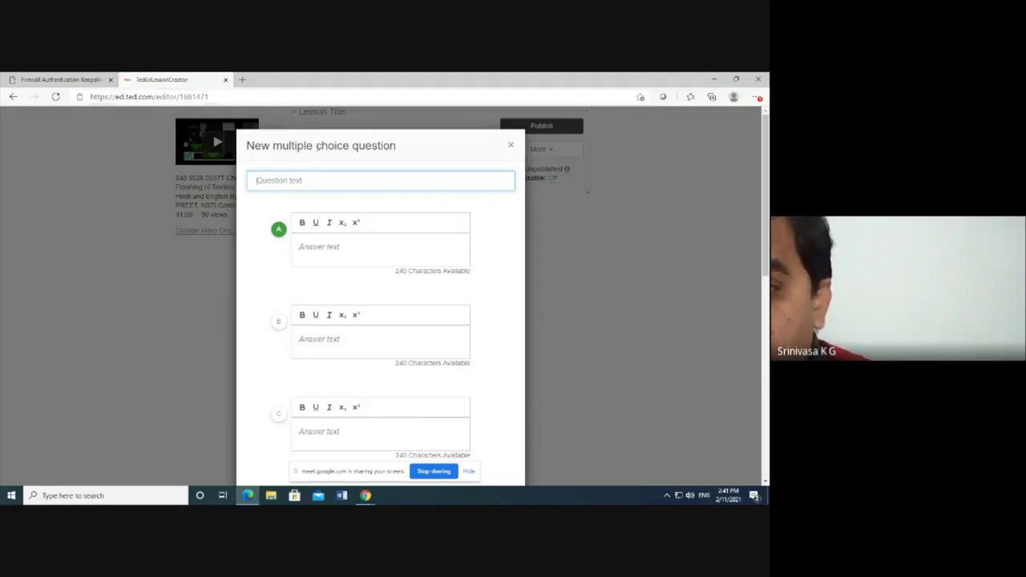
{"action": "left_click_drag", "start_coordinate": [318, 146], "coordinate": [327, 183]}
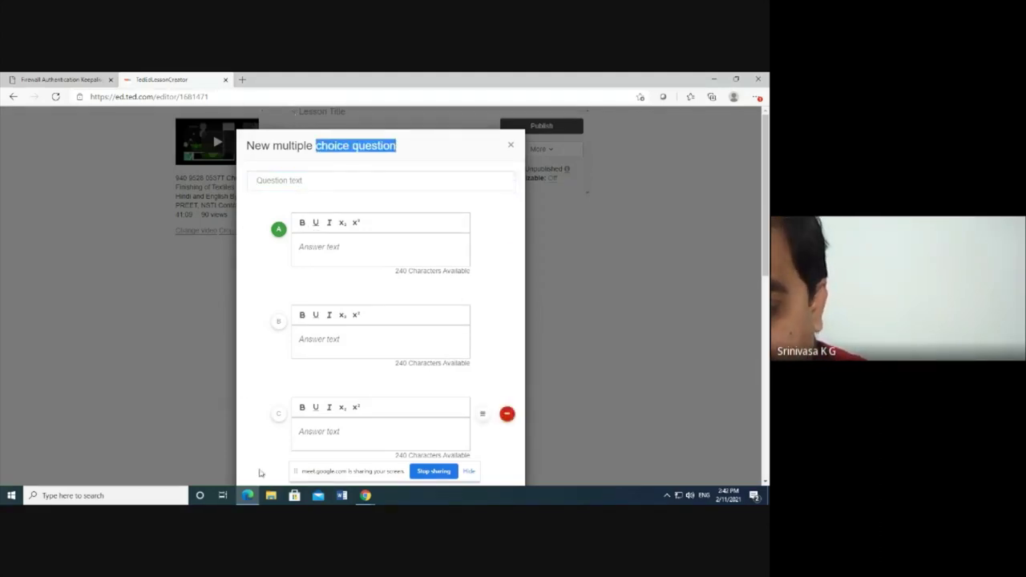
- Switch to the Google Meet call to check the chat messages, and return to the TED-Ed question form
{"action": "left_click", "coordinate": [365, 495]}
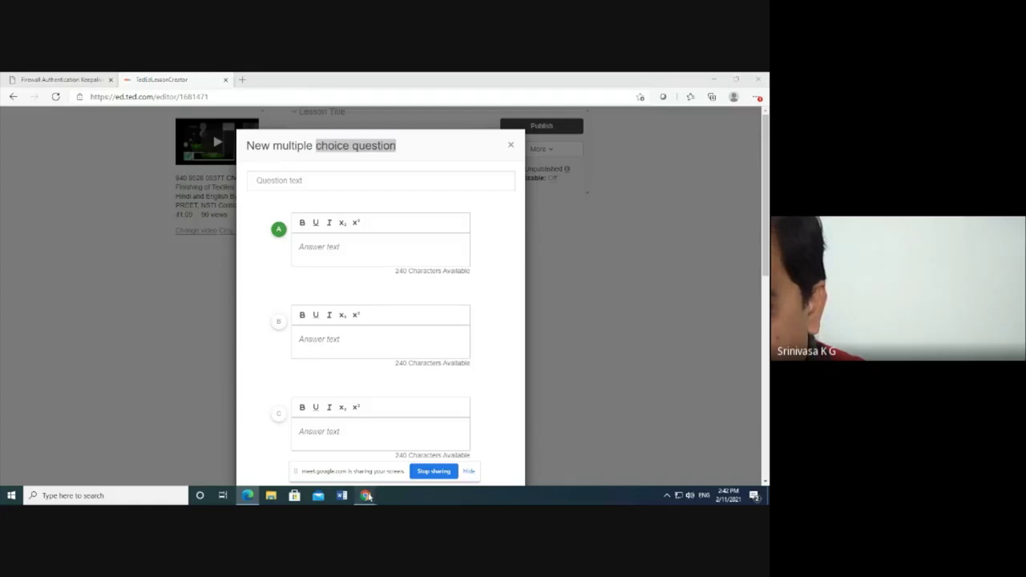
{"action": "left_click", "coordinate": [297, 423]}
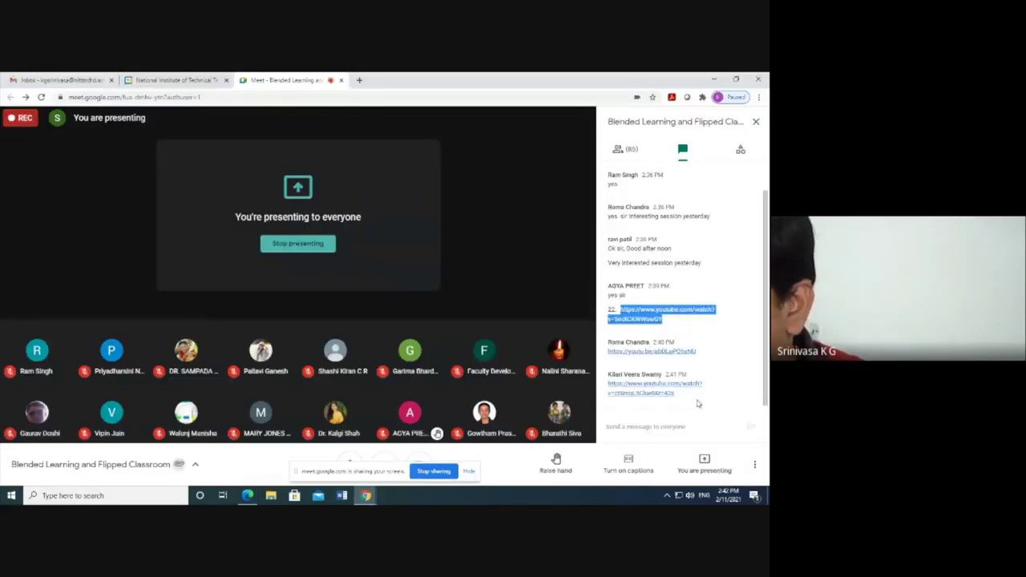
{"action": "left_click", "coordinate": [642, 427]}
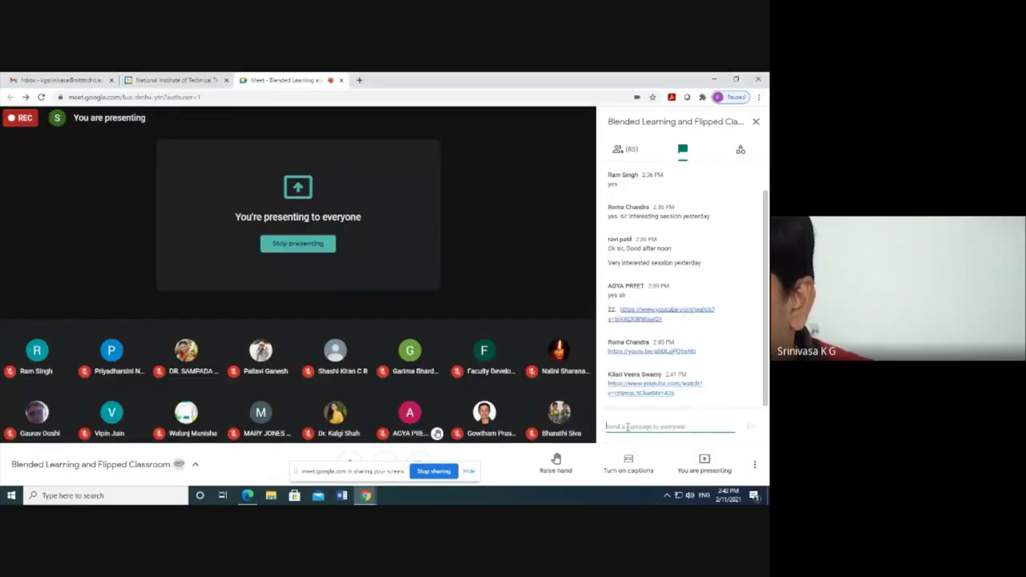
{"action": "left_click", "coordinate": [250, 496]}
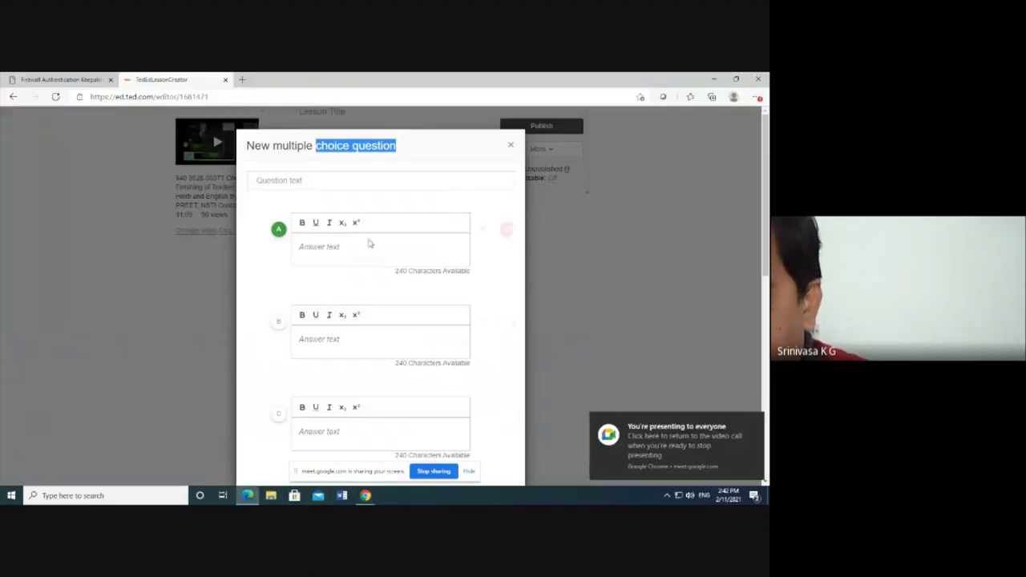
{"action": "mouse_move", "coordinate": [366, 496]}
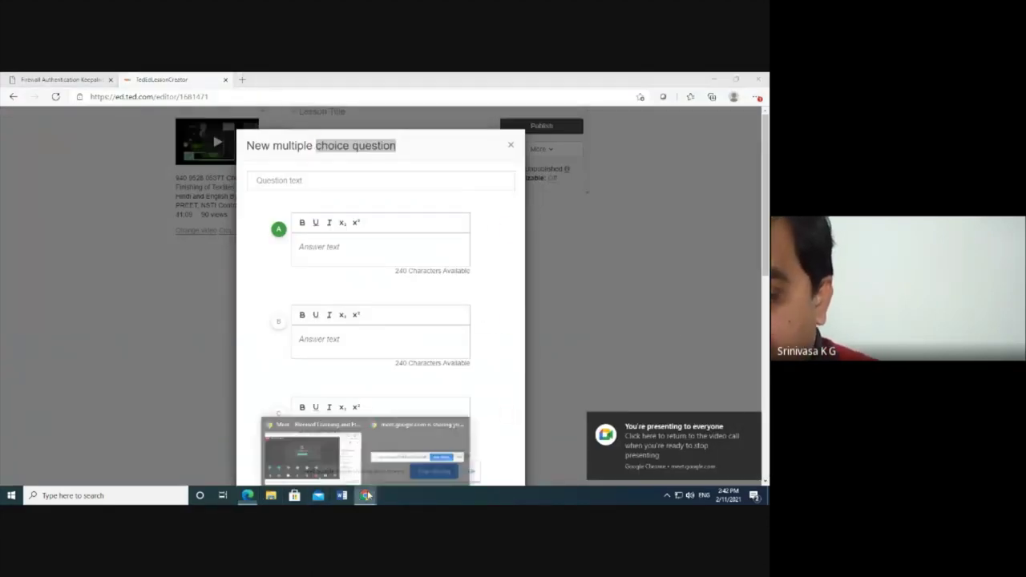
{"action": "left_click", "coordinate": [326, 429]}
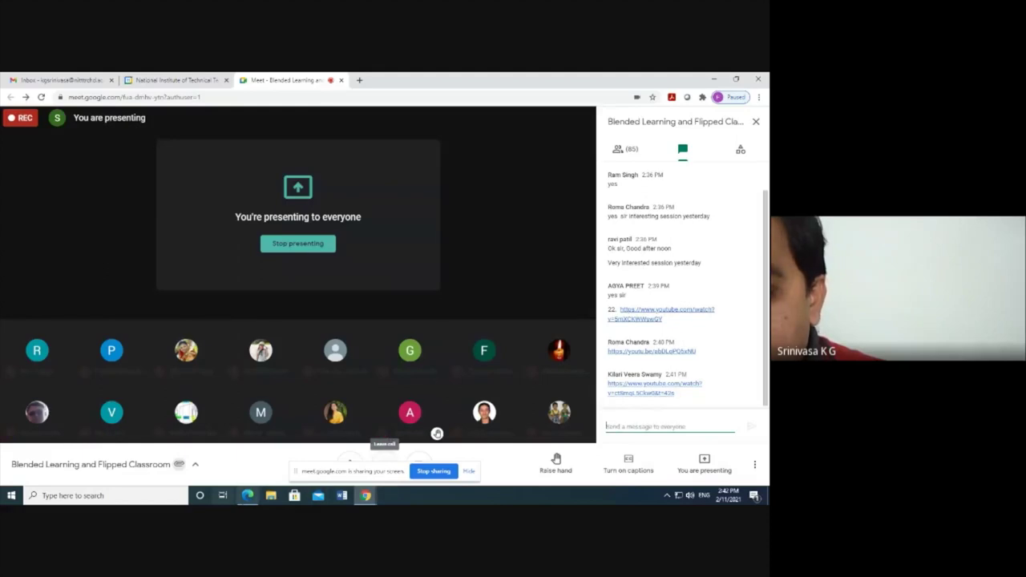
{"action": "left_click", "coordinate": [248, 495]}
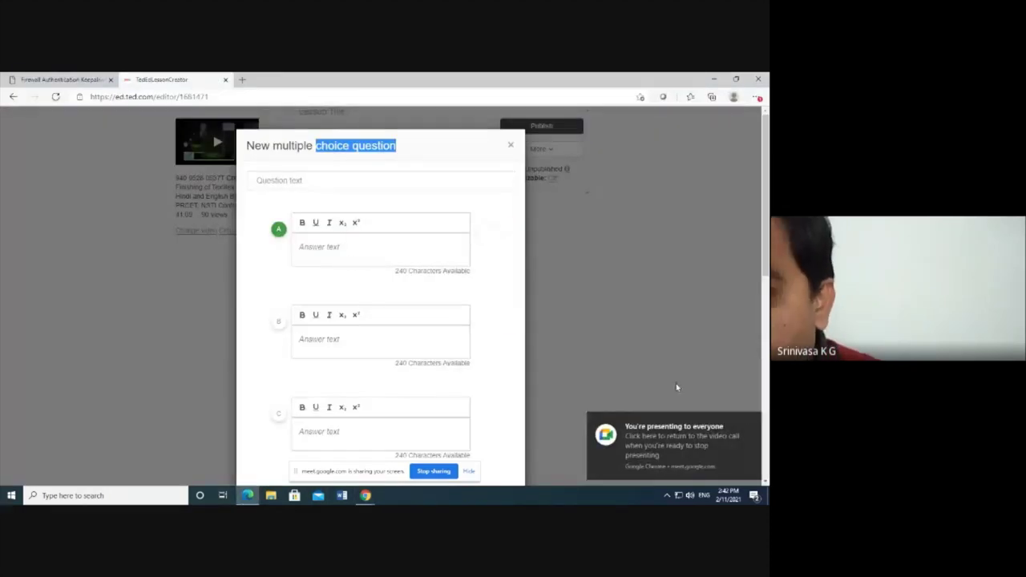
{"action": "left_click", "coordinate": [304, 182]}
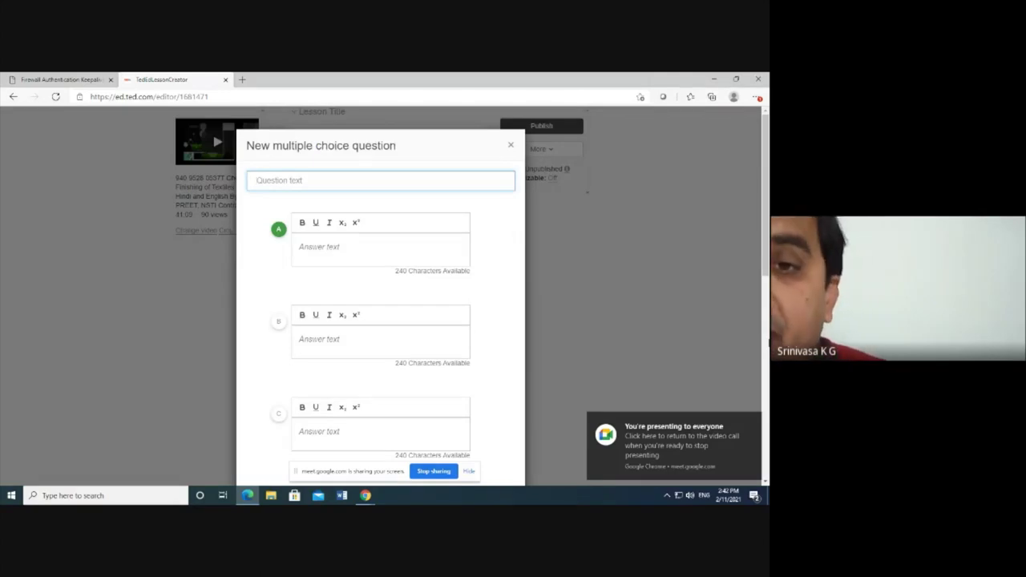
{"action": "type", "text": "Fi"}
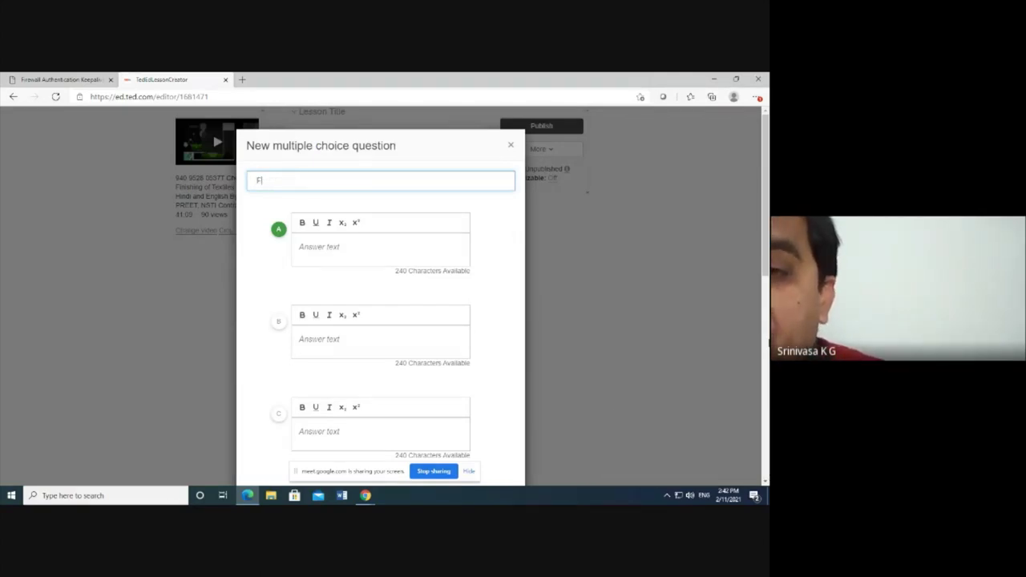
{"action": "type", "text": "l"}
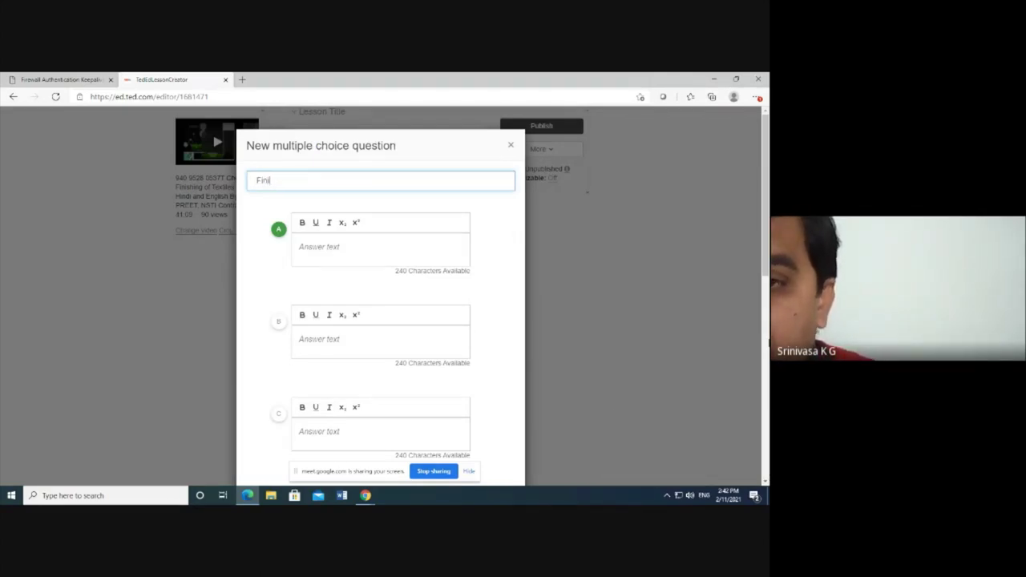
{"action": "key", "text": "BackSpace"}
{"action": "key", "text": "BackSpace"}
{"action": "key", "text": "BackSpace"}
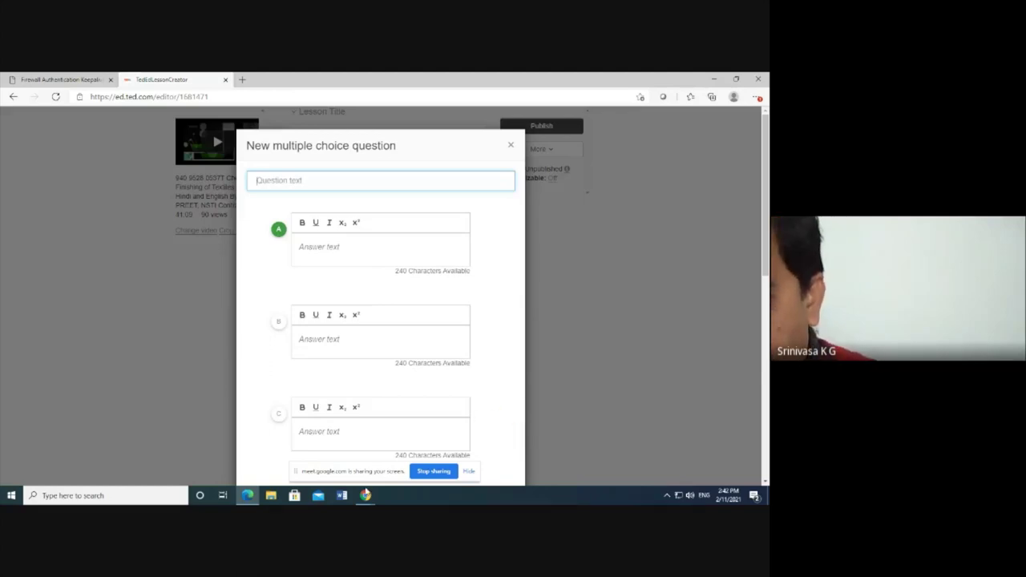
- Go back to the Google Meet call to follow the participants, and switch to the TED-Ed lesson editor again
{"action": "left_click", "coordinate": [365, 496]}
{"action": "left_click", "coordinate": [305, 449]}
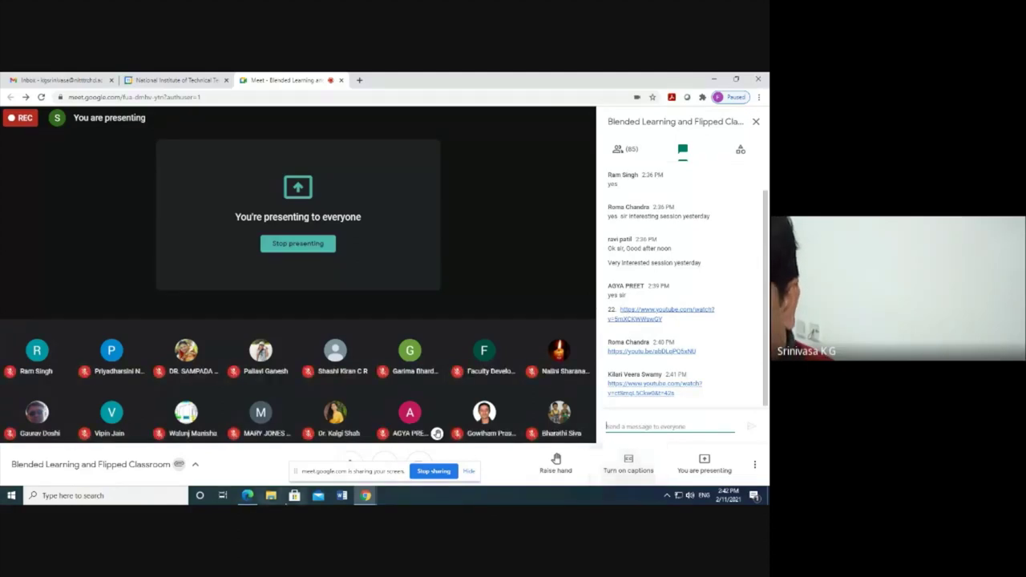
{"action": "mouse_move", "coordinate": [366, 496]}
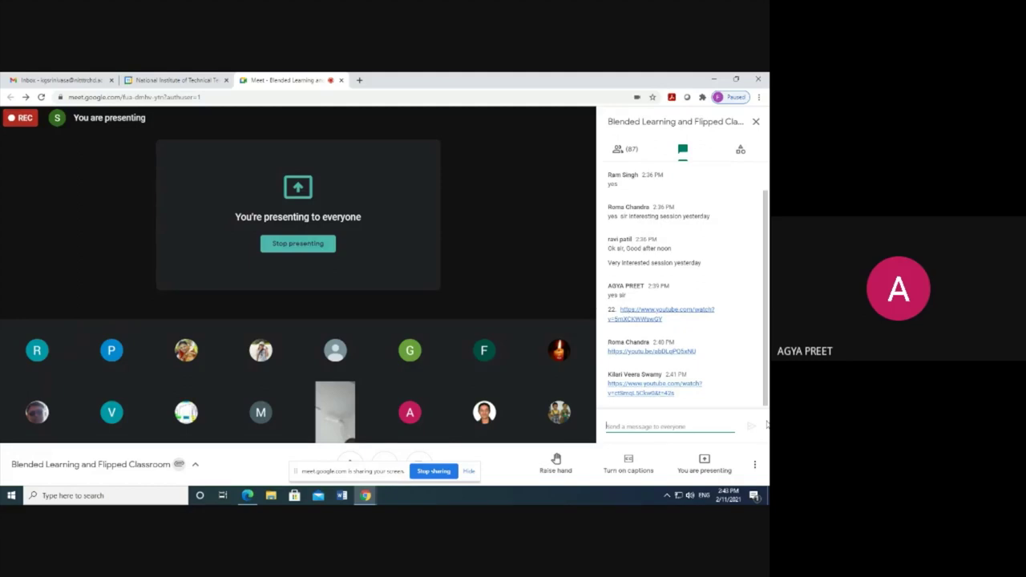
{"action": "left_click", "coordinate": [247, 496]}
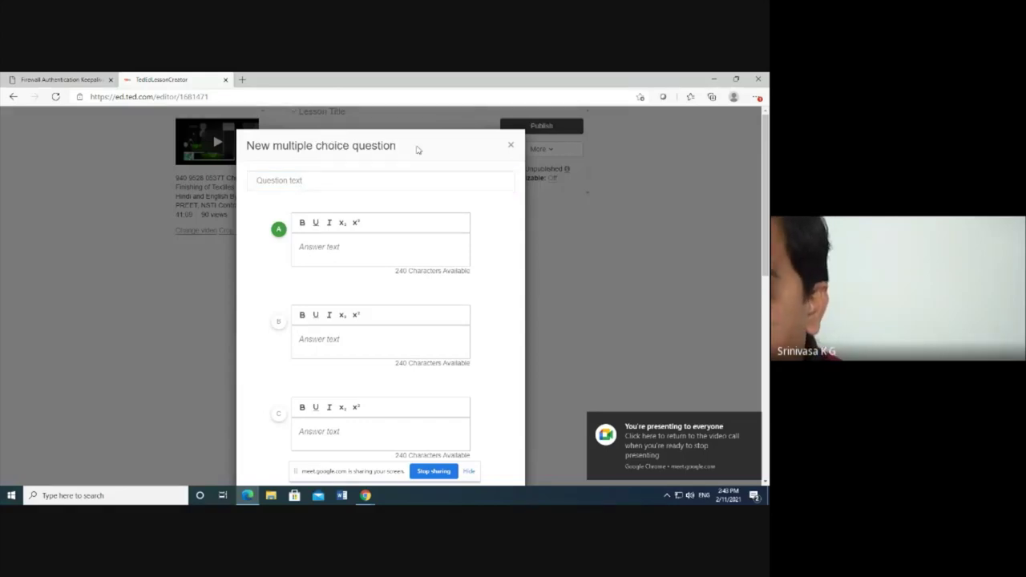
{"action": "scroll", "coordinate": [437, 273], "scroll_direction": "down", "scroll_amount": 3}
{"action": "scroll", "coordinate": [442, 280], "scroll_direction": "down", "scroll_amount": 4}
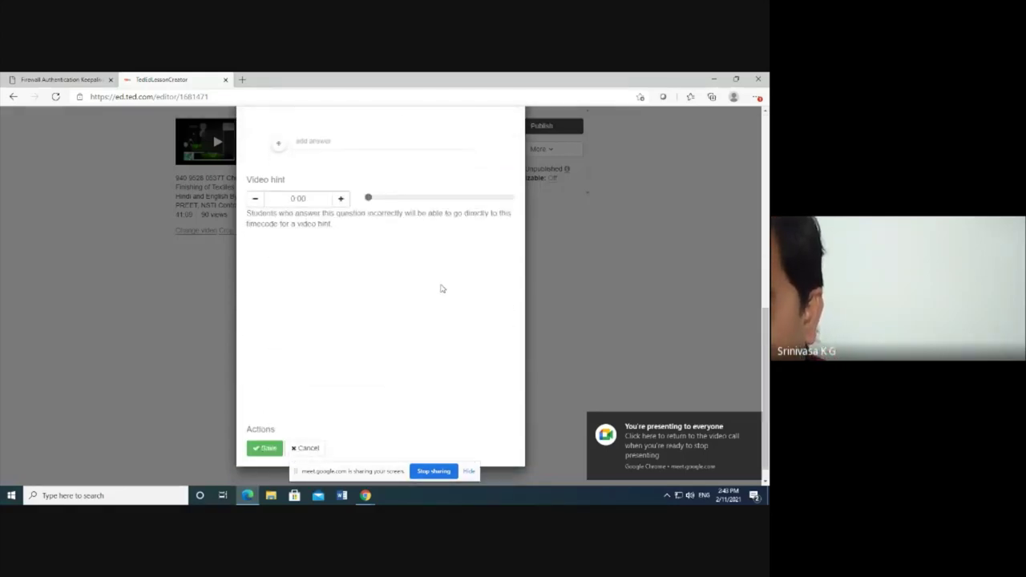
{"action": "scroll", "coordinate": [442, 288], "scroll_direction": "up", "scroll_amount": 1}
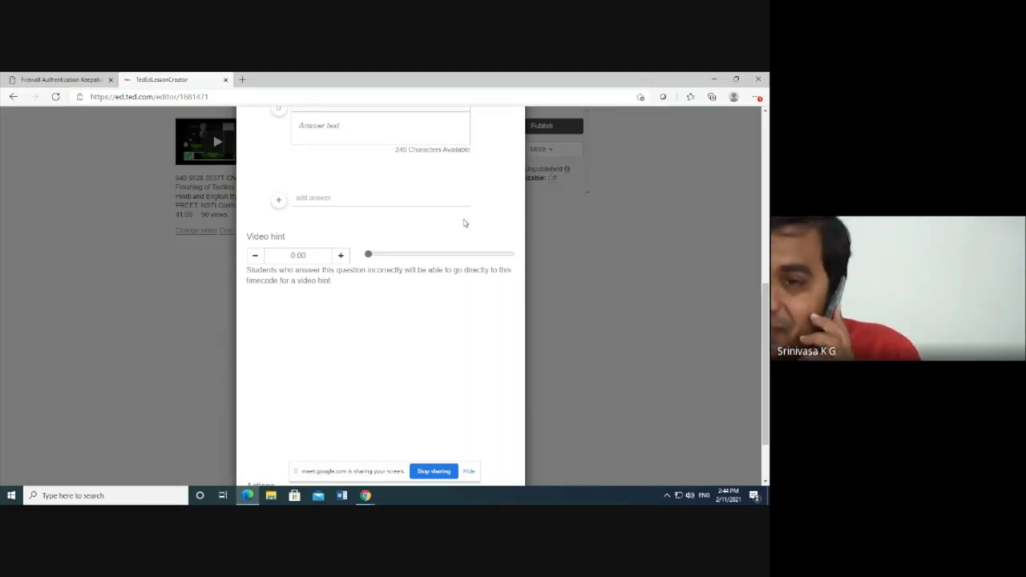
{"action": "scroll", "coordinate": [473, 261], "scroll_direction": "up", "scroll_amount": 3}
- Copy "way to enhance lusture" from the Google Meet chat into the TED-Ed multiple choice question text, correcting the last word to "lustre"
{"action": "left_click", "coordinate": [364, 495]}
{"action": "left_click", "coordinate": [304, 424]}
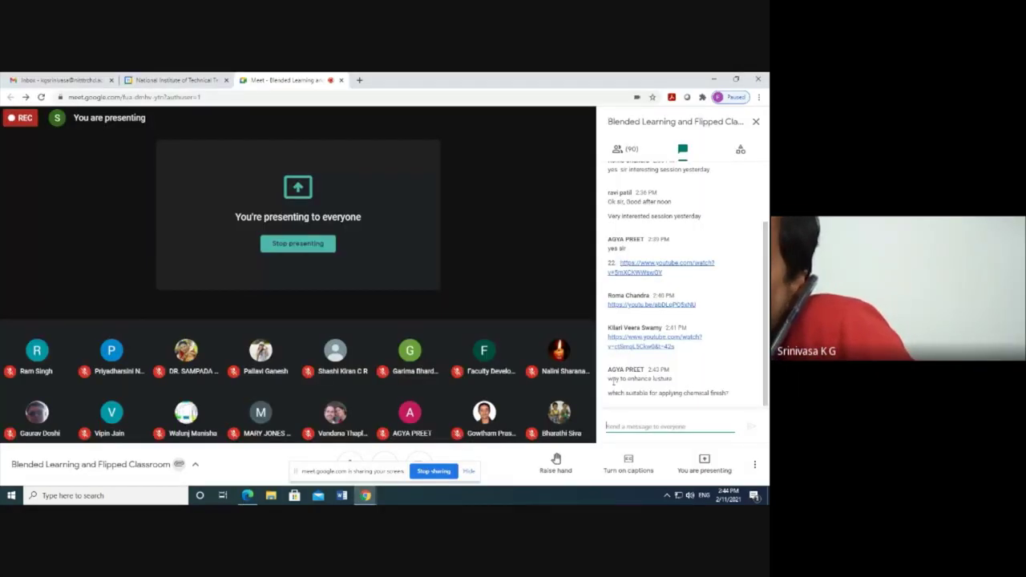
{"action": "left_click_drag", "start_coordinate": [609, 379], "coordinate": [694, 390]}
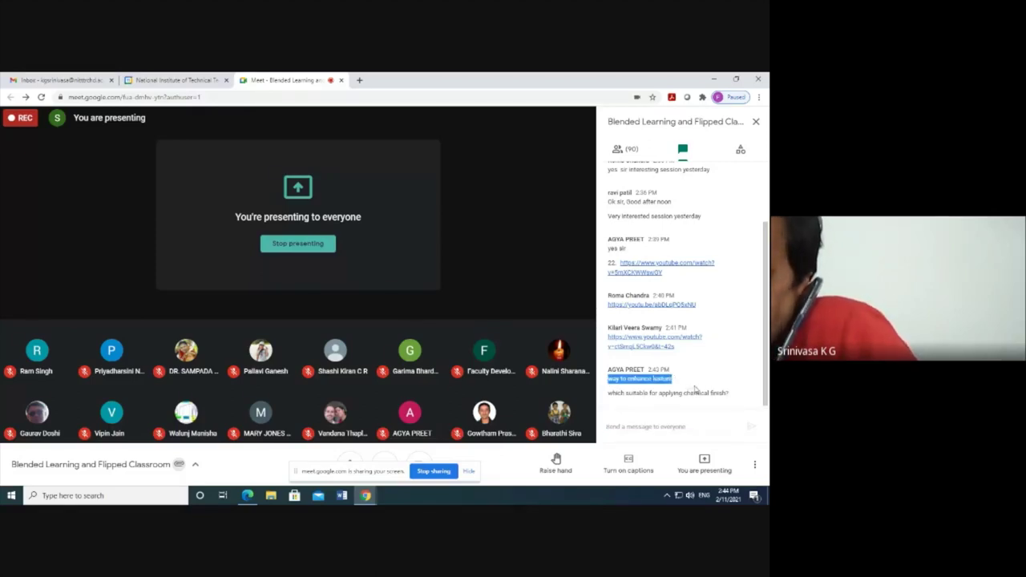
{"action": "key", "text": "alt+Tab"}
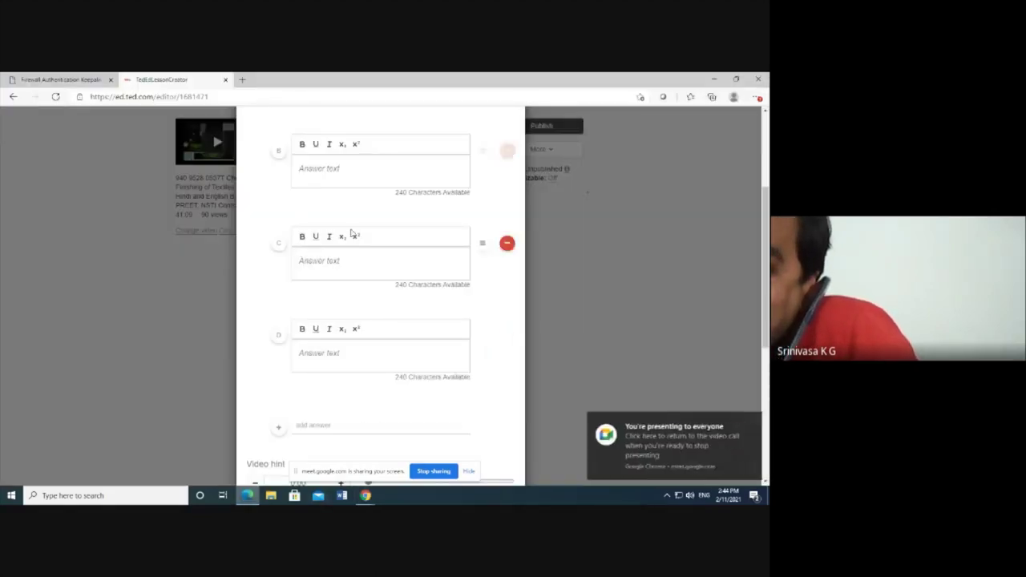
{"action": "scroll", "coordinate": [350, 233], "scroll_direction": "up", "scroll_amount": 3}
{"action": "left_click", "coordinate": [353, 186]}
{"action": "type", "text": "way to enhance lusture"}
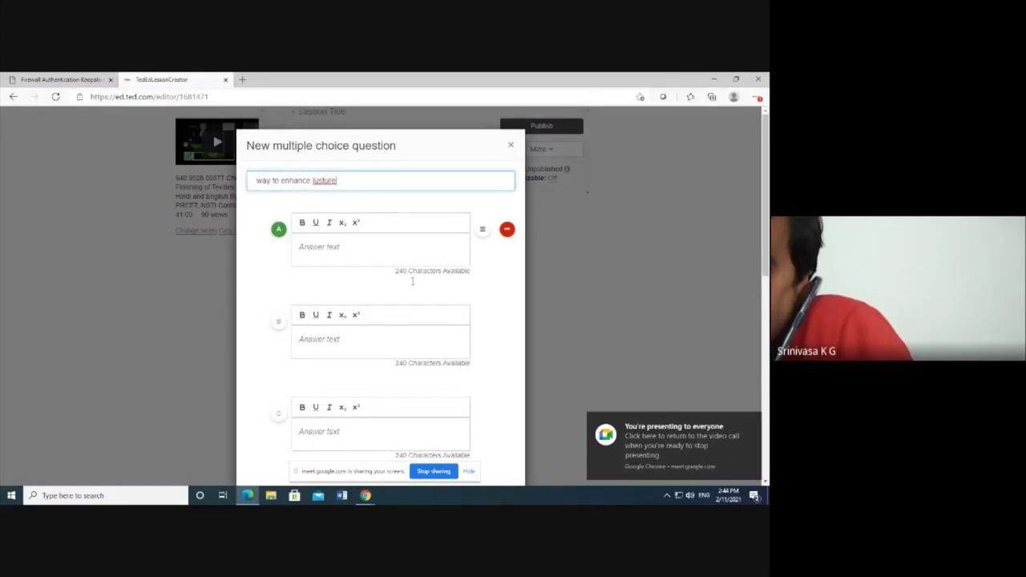
{"action": "right_click", "coordinate": [324, 181]}
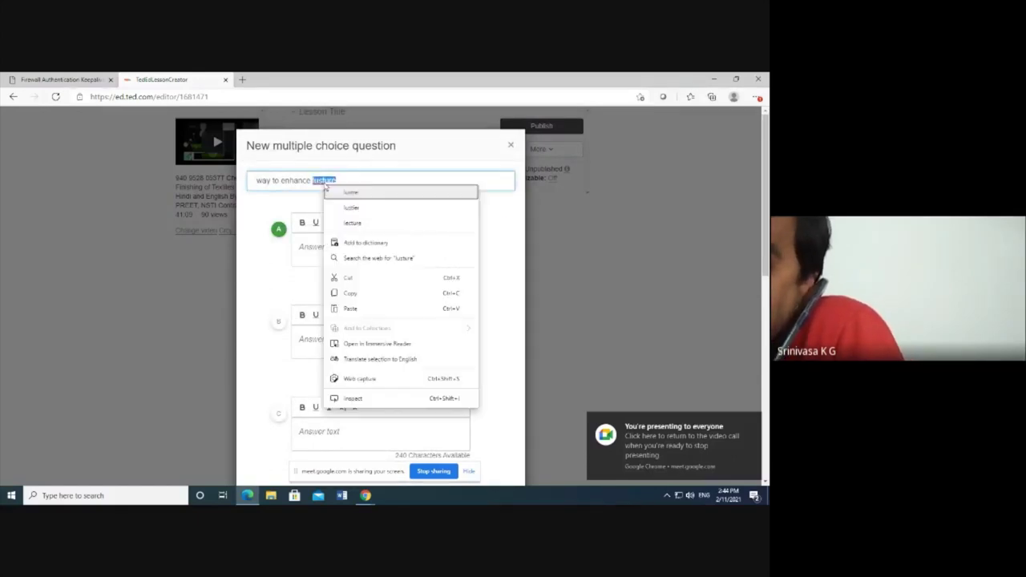
{"action": "left_click", "coordinate": [343, 194]}
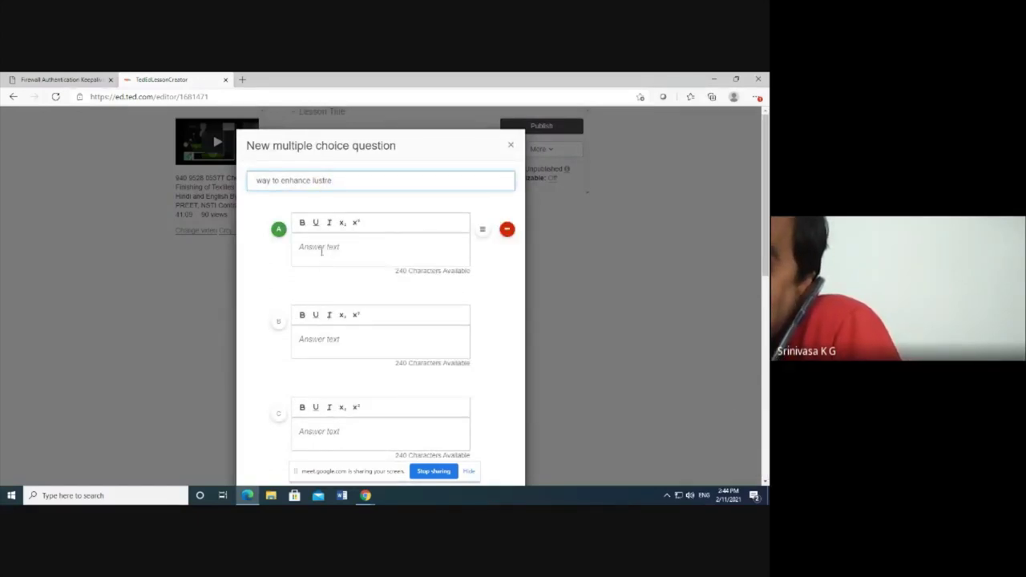
- Check the Google Meet chat messages again and return to the TED-Ed multiple choice question form
{"action": "mouse_move", "coordinate": [367, 496]}
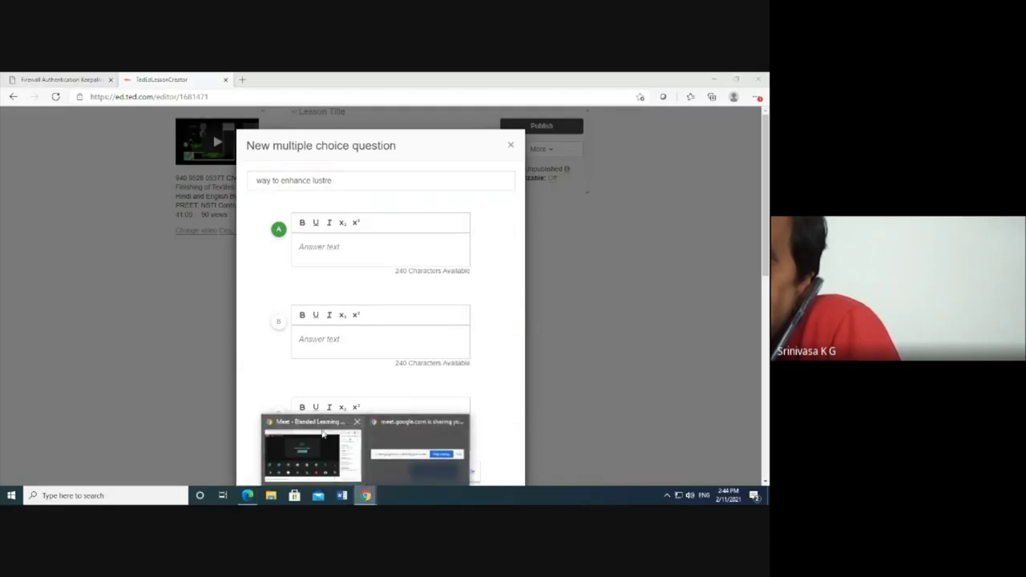
{"action": "left_click", "coordinate": [315, 449]}
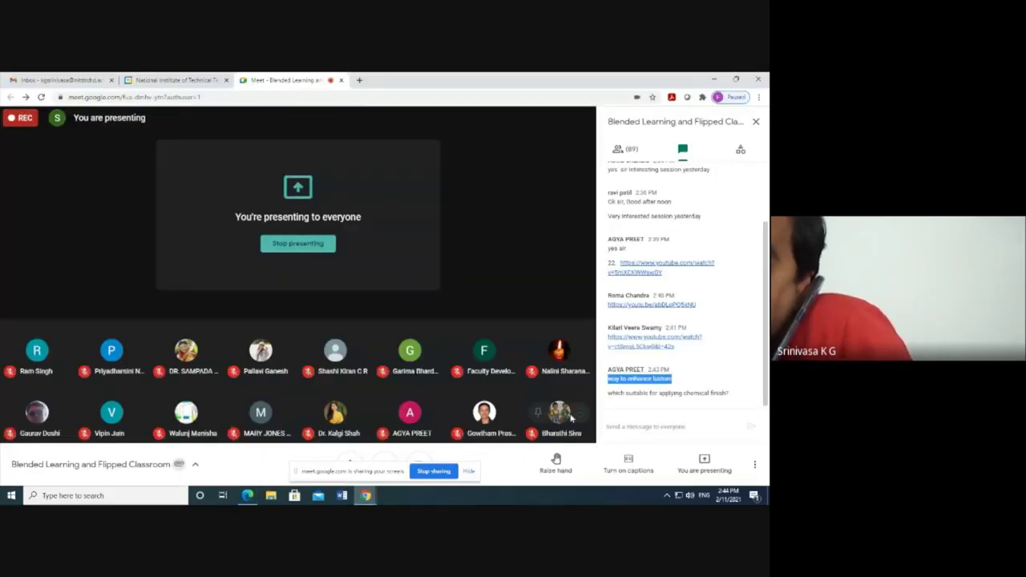
{"action": "key", "text": "alt+Tab"}
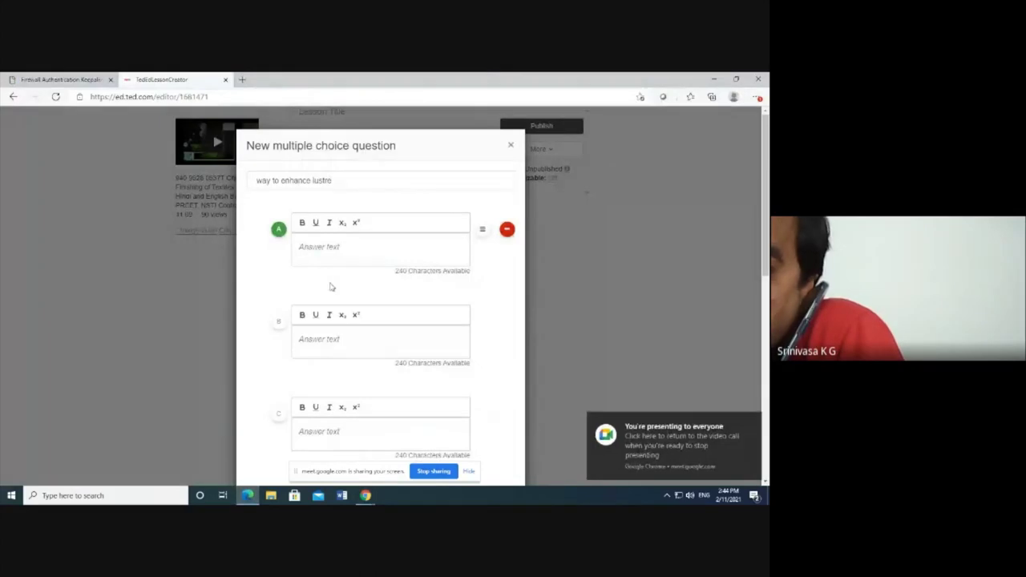
- Enter ABC as answer A and XYZ as answer B, and save the multiple choice question
{"action": "left_click", "coordinate": [351, 247]}
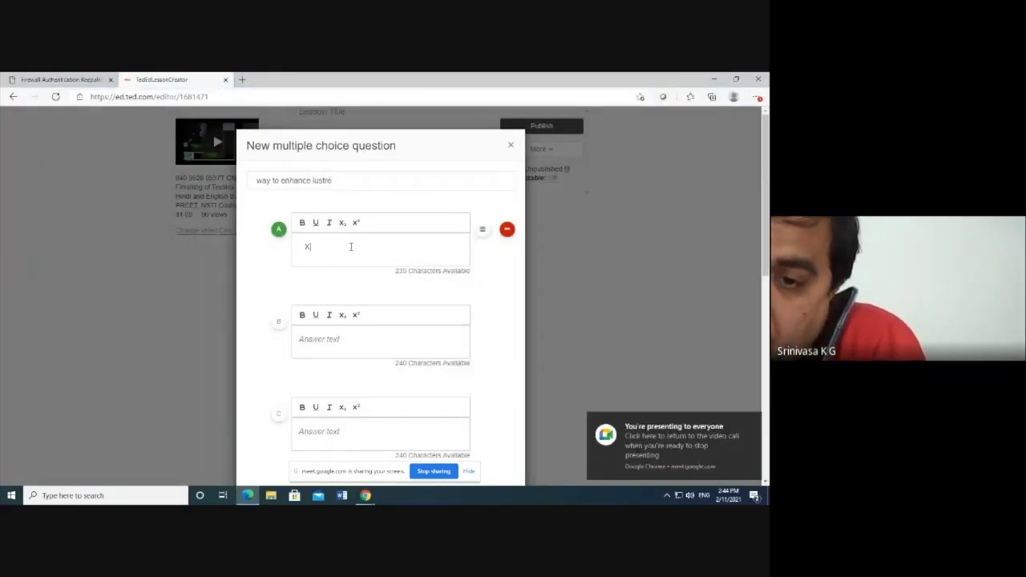
{"action": "type", "text": "ABC"}
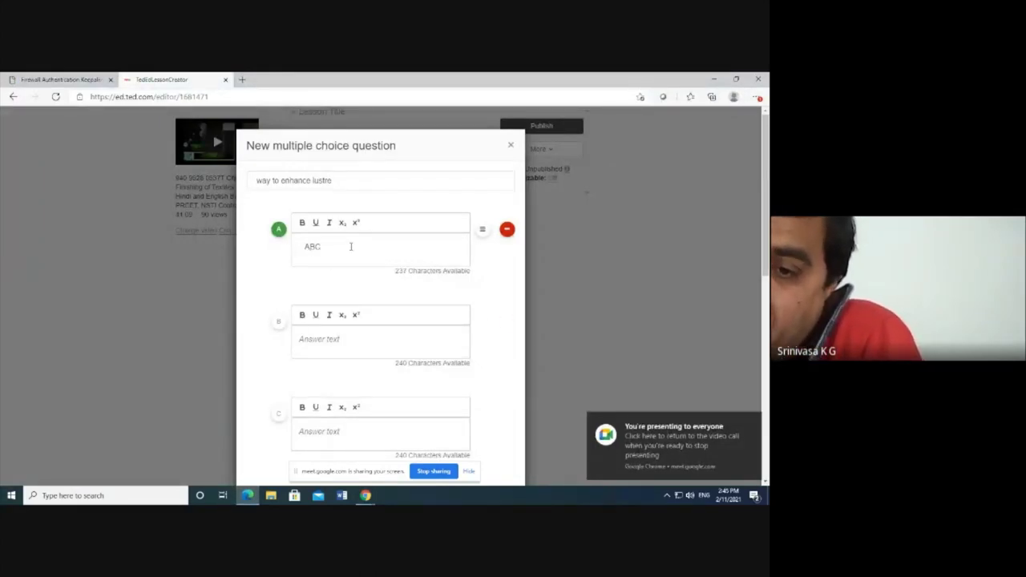
{"action": "left_click", "coordinate": [369, 338]}
{"action": "type", "text": "Y"}
{"action": "key", "text": "BackSpace"}
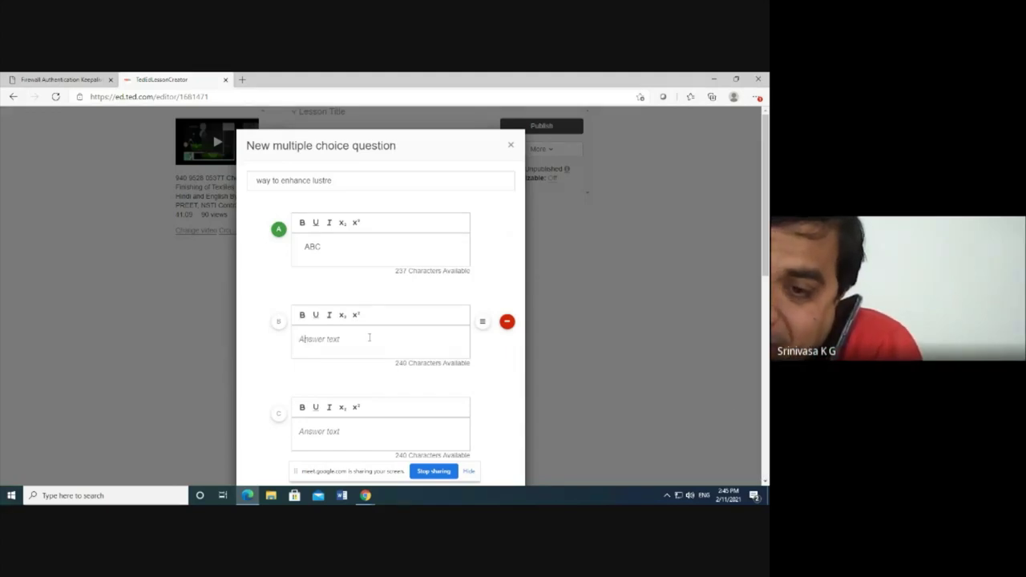
{"action": "type", "text": "XYZ"}
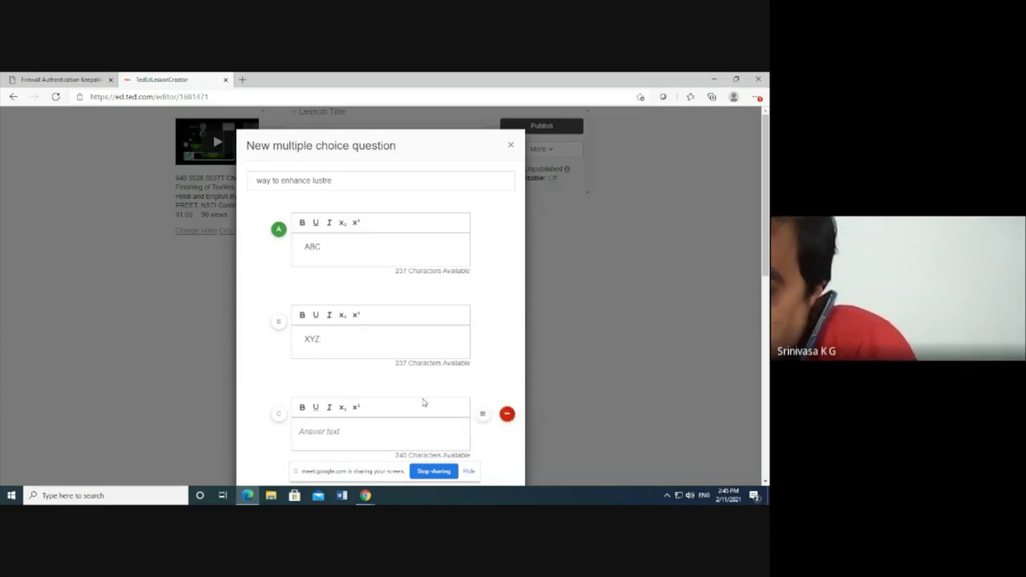
{"action": "scroll", "coordinate": [458, 312], "scroll_direction": "down", "scroll_amount": 3}
{"action": "scroll", "coordinate": [367, 353], "scroll_direction": "down", "scroll_amount": 3}
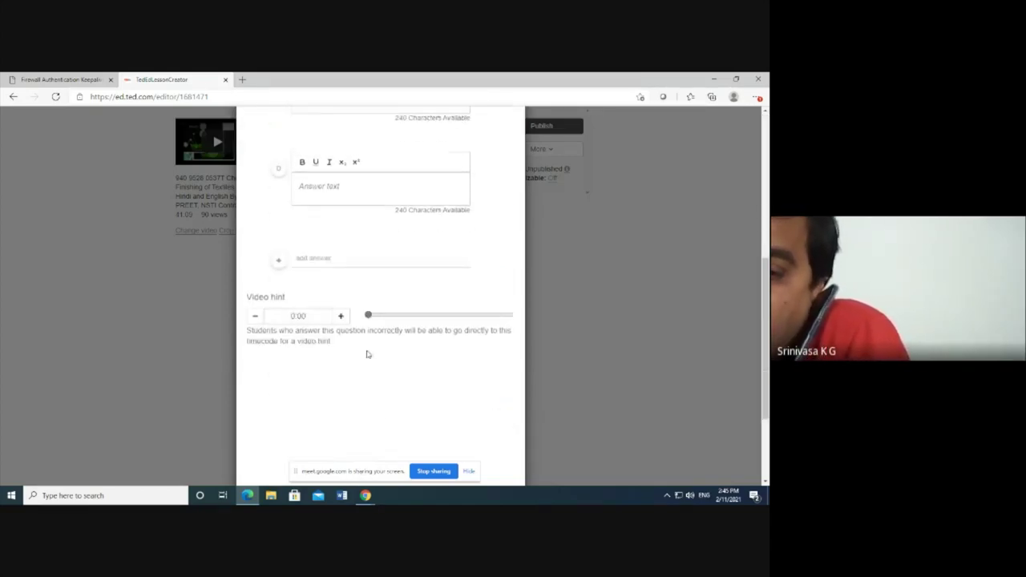
{"action": "left_click", "coordinate": [266, 430]}
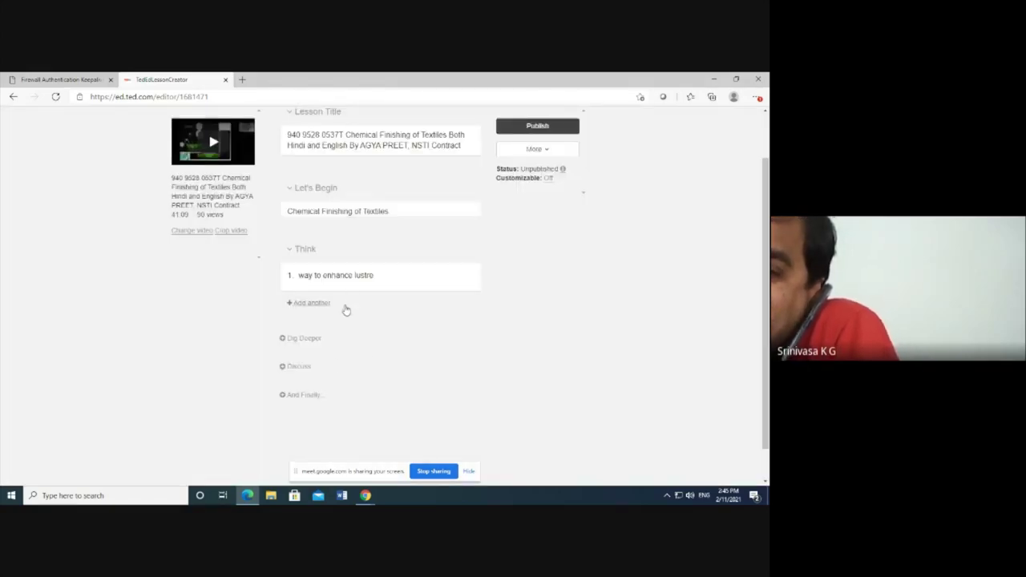
- Add an open answer question to the Think section with "which suitable for applying chemical finish?" copied from the Google Meet chat, and save it
{"action": "left_click", "coordinate": [314, 303]}
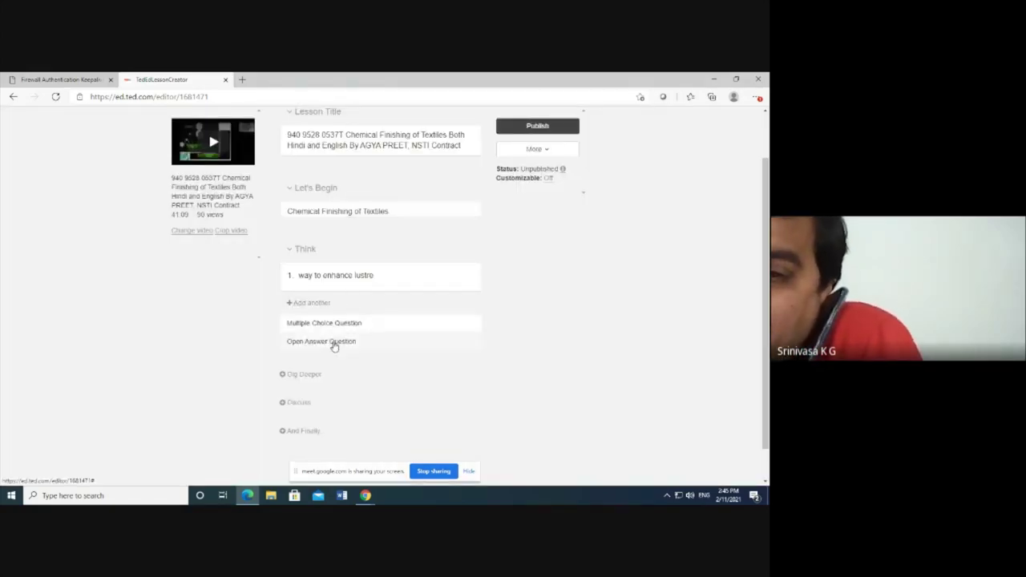
{"action": "left_click", "coordinate": [340, 343]}
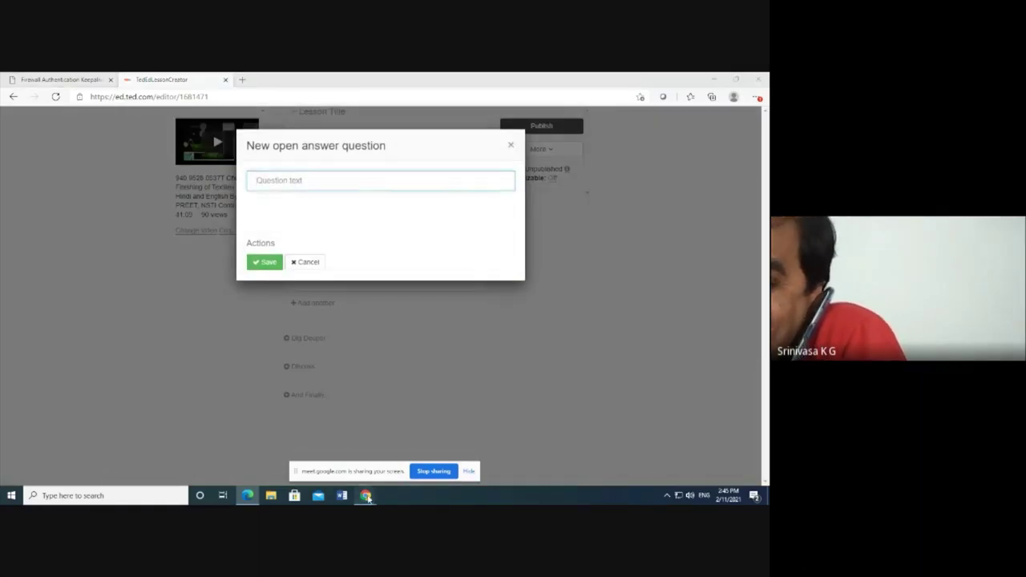
{"action": "mouse_move", "coordinate": [365, 496]}
{"action": "left_click", "coordinate": [311, 449]}
{"action": "left_click_drag", "start_coordinate": [608, 392], "coordinate": [748, 399]}
{"action": "key", "text": "ctrl+c"}
{"action": "left_click", "coordinate": [247, 496]}
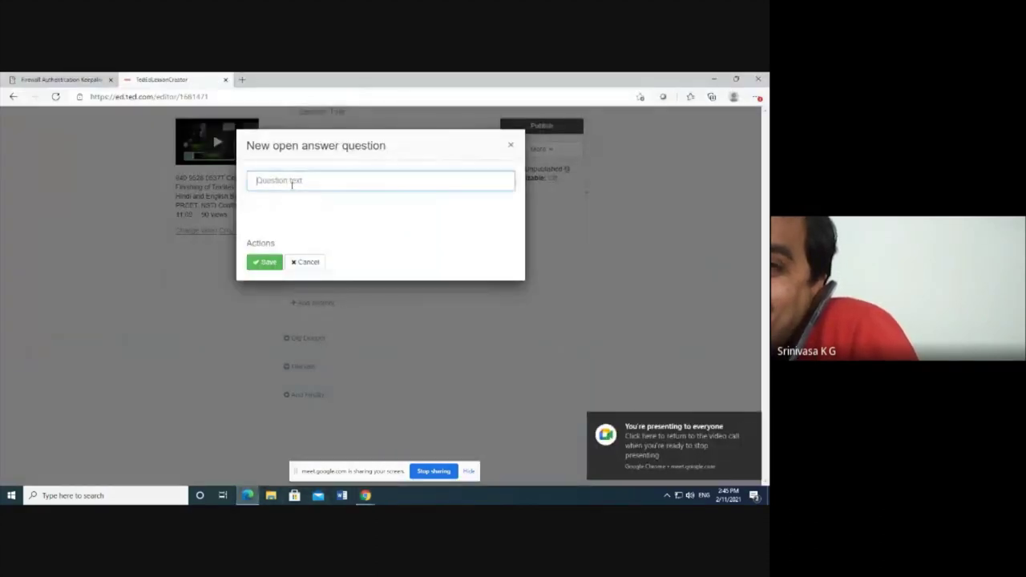
{"action": "key", "text": "ctrl+v"}
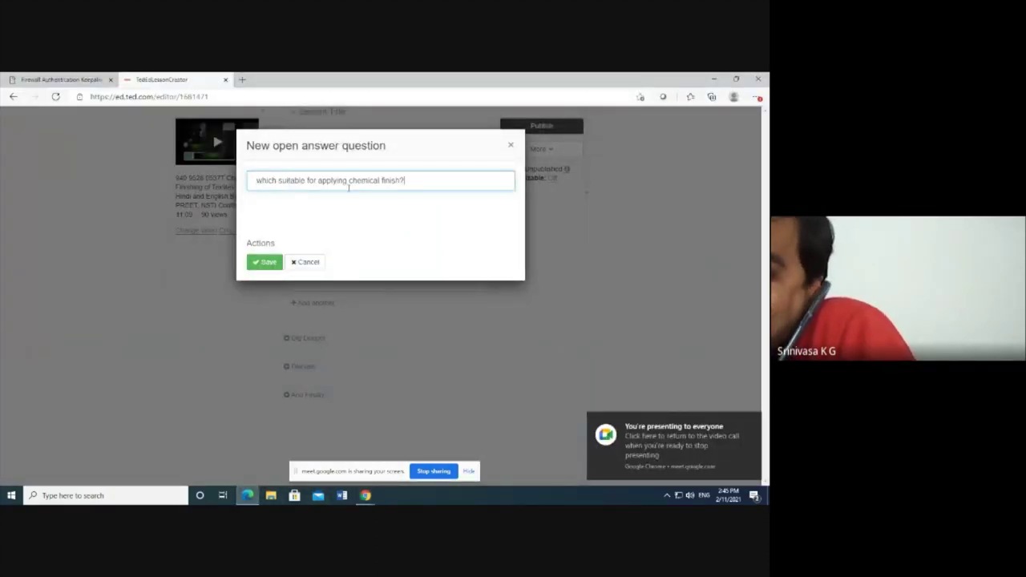
{"action": "left_click", "coordinate": [261, 262]}
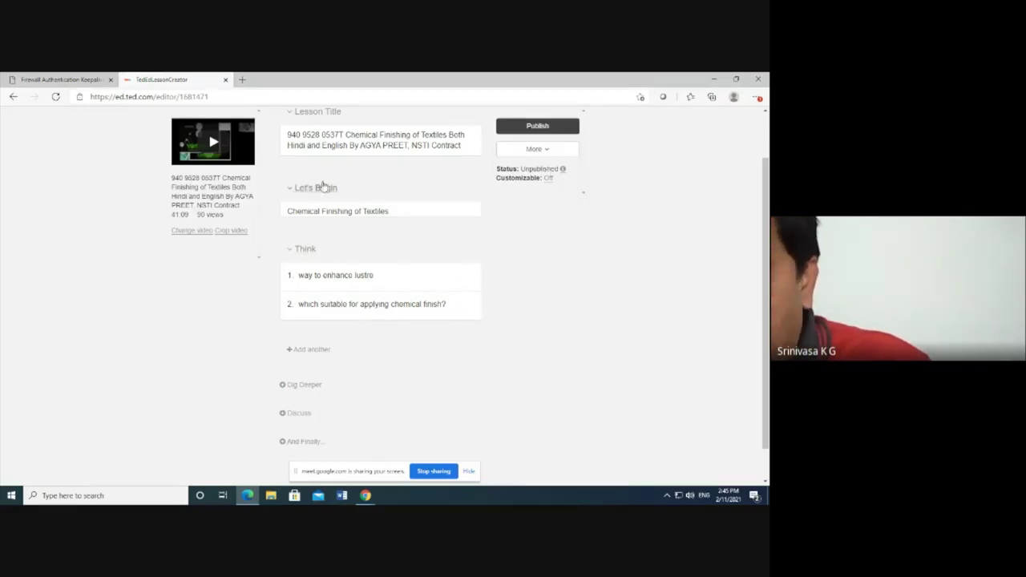
- Copy "which is antiordor finish?" from the Google Meet chat and save it as the lesson's Dig Deeper supplemental info
{"action": "scroll", "coordinate": [310, 360], "scroll_direction": "down", "scroll_amount": 1}
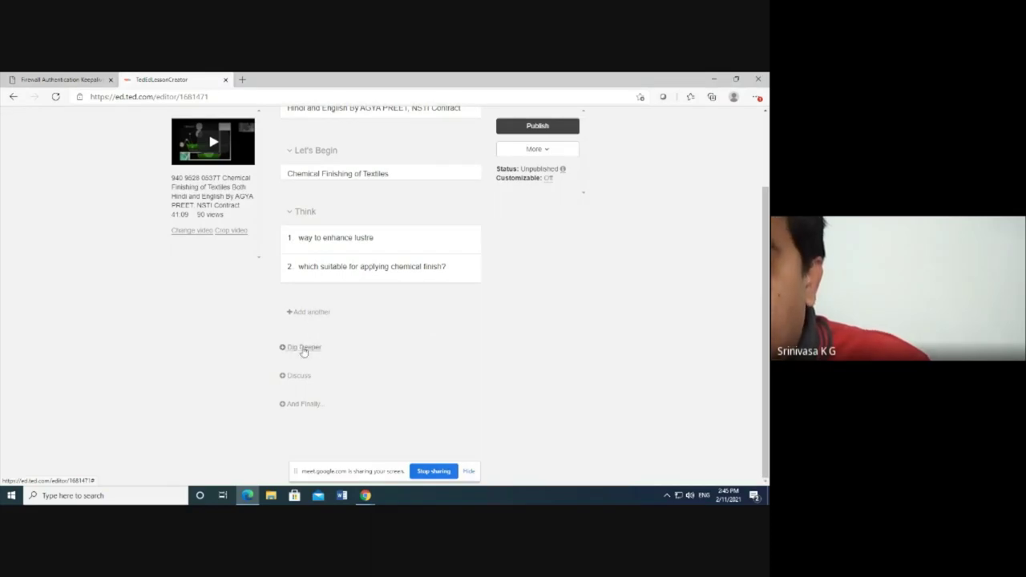
{"action": "left_click", "coordinate": [303, 347]}
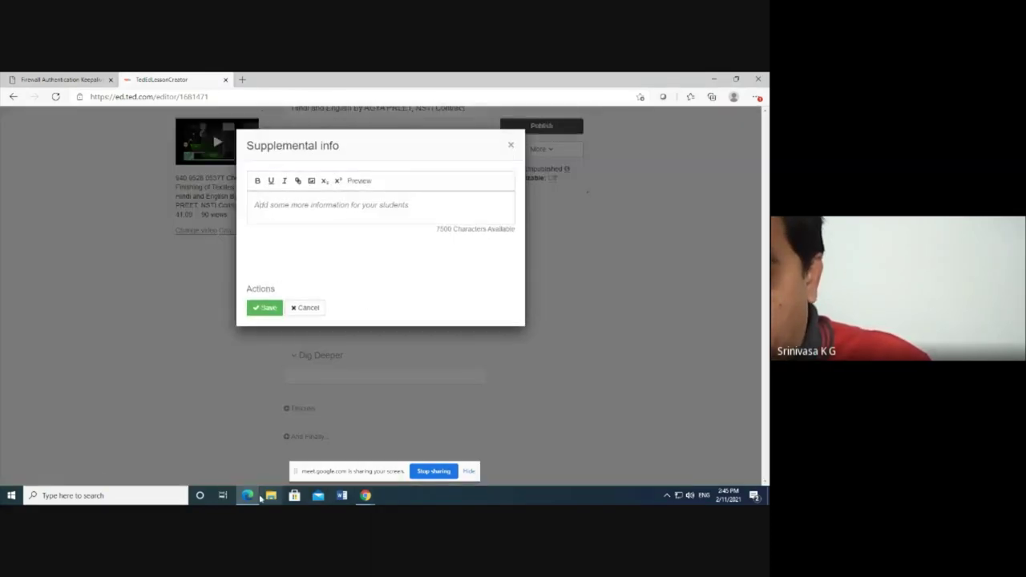
{"action": "left_click", "coordinate": [365, 496]}
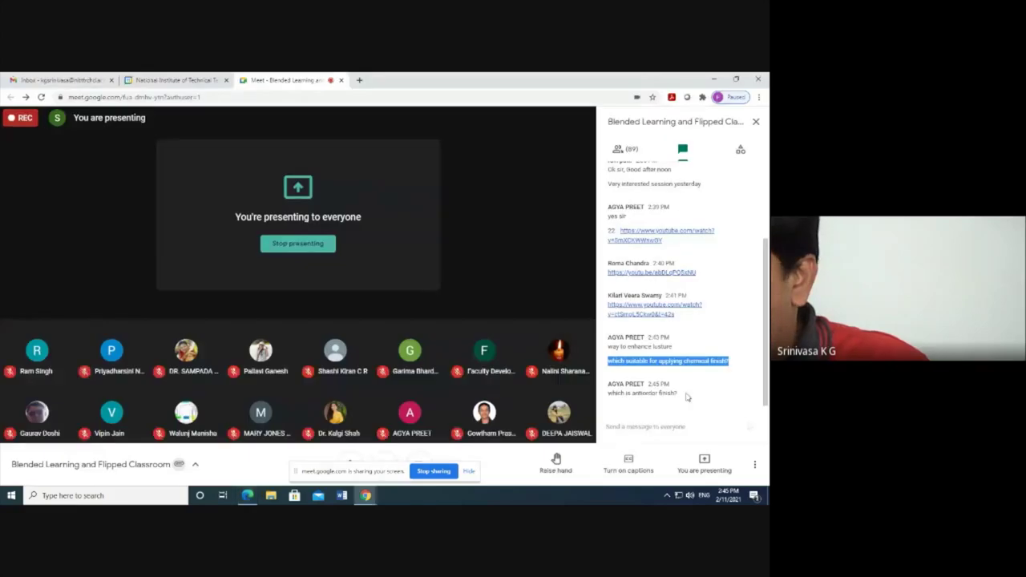
{"action": "left_click_drag", "start_coordinate": [610, 392], "coordinate": [696, 399]}
{"action": "key", "text": "ctrl+c"}
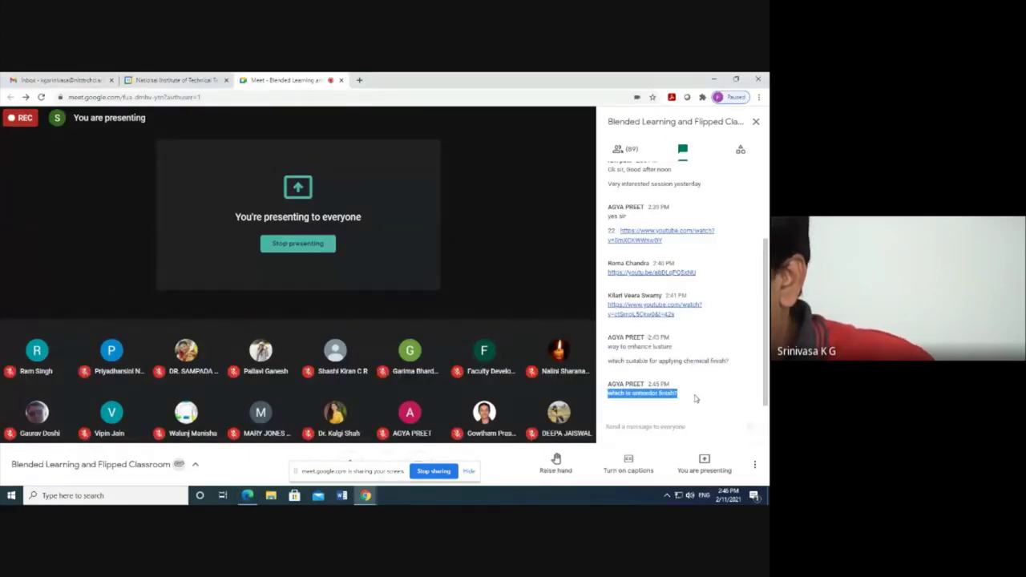
{"action": "left_click", "coordinate": [366, 495]}
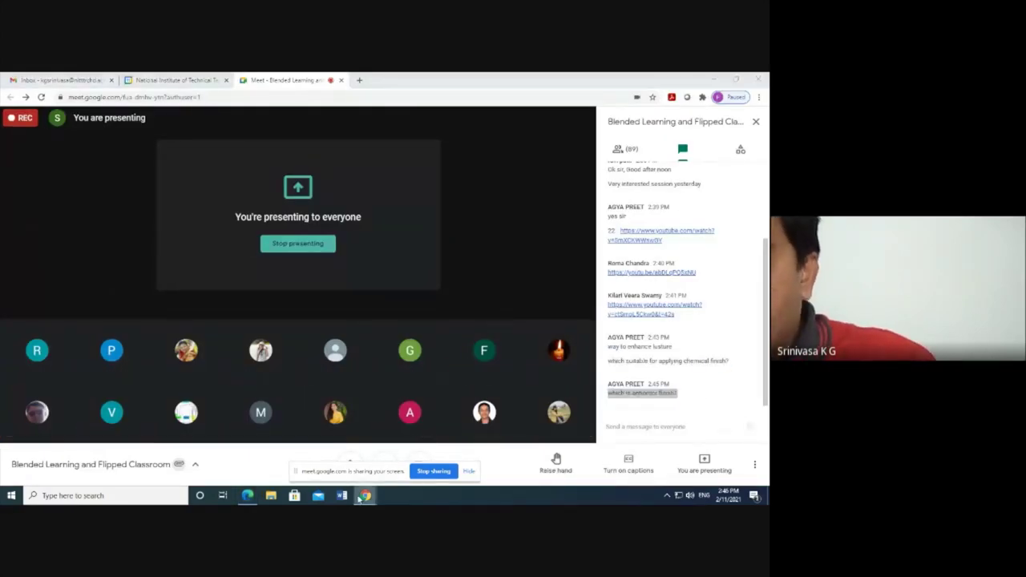
{"action": "left_click", "coordinate": [247, 496]}
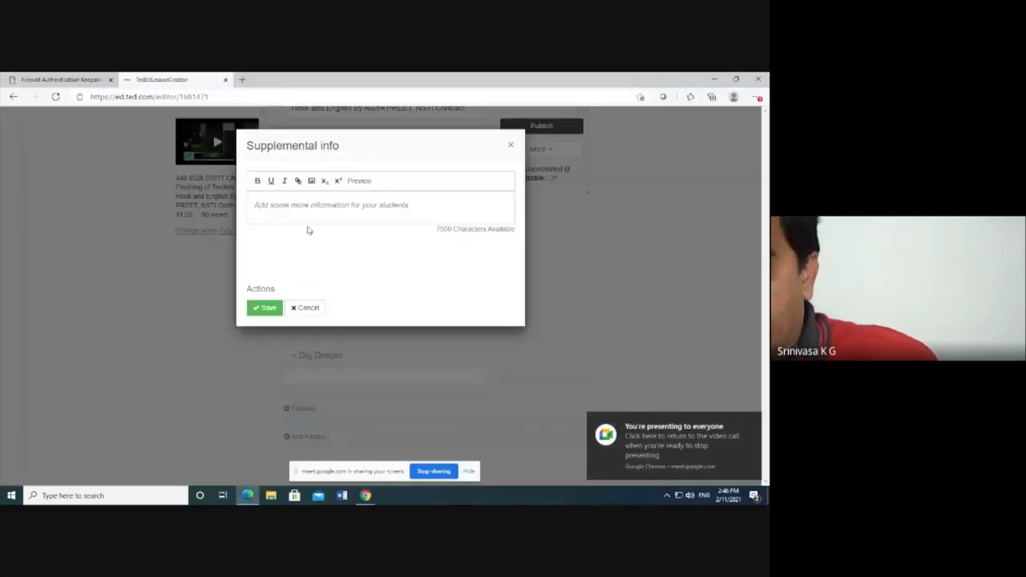
{"action": "key", "text": "ctrl+v"}
{"action": "left_click", "coordinate": [275, 308]}
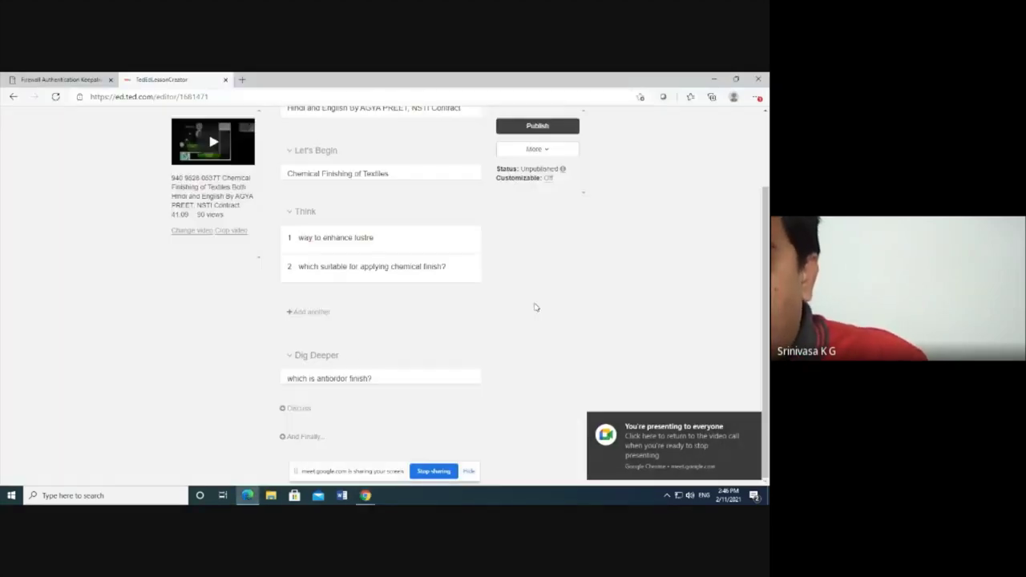
- Add and save a discussion with the prompt "Is this is a good method?", and hide the screen-sharing bar
{"action": "left_click", "coordinate": [296, 409]}
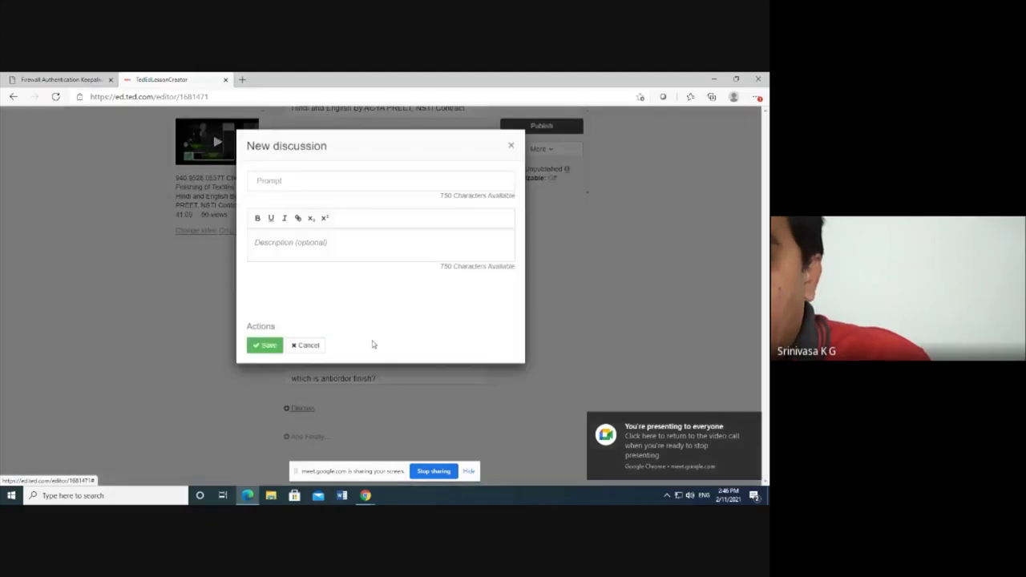
{"action": "left_click", "coordinate": [284, 184]}
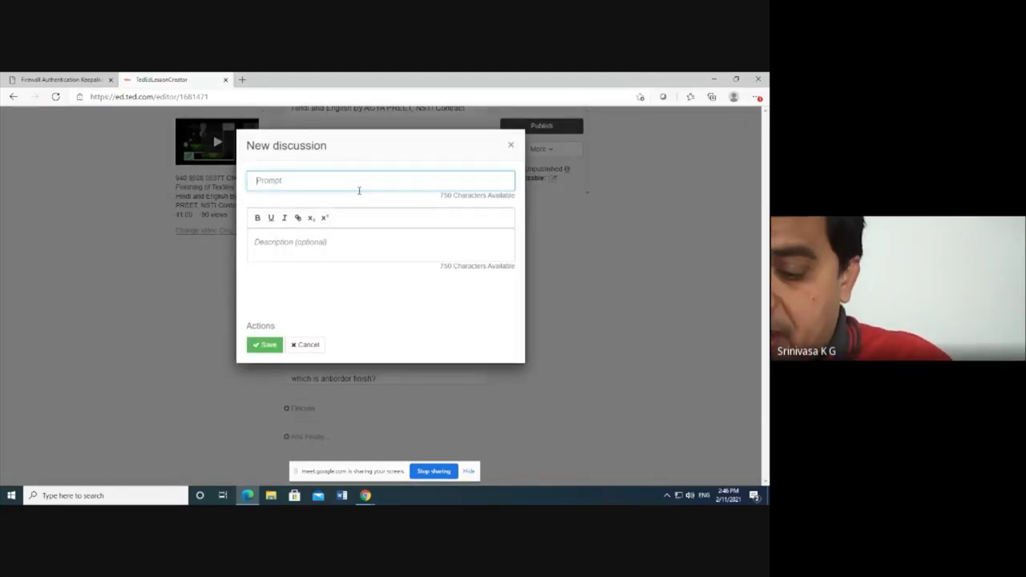
{"action": "type", "text": "is th"}
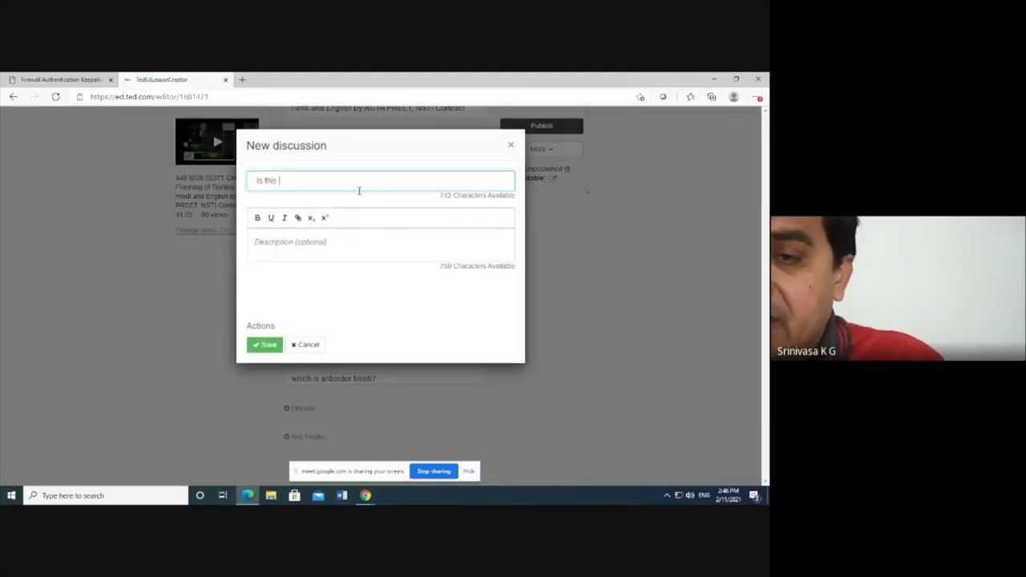
{"action": "type", "text": "is is a good method?"}
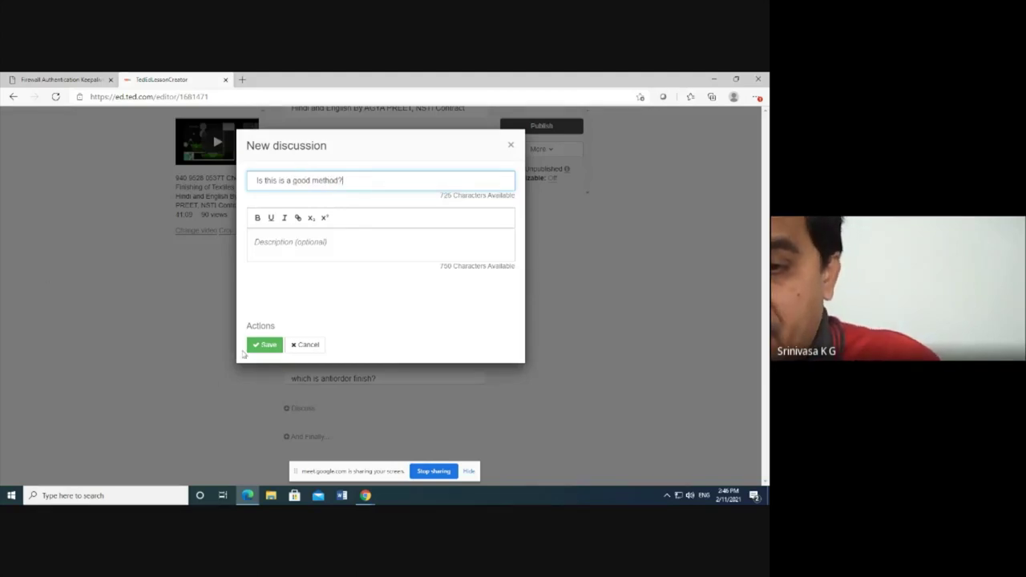
{"action": "left_click", "coordinate": [265, 345]}
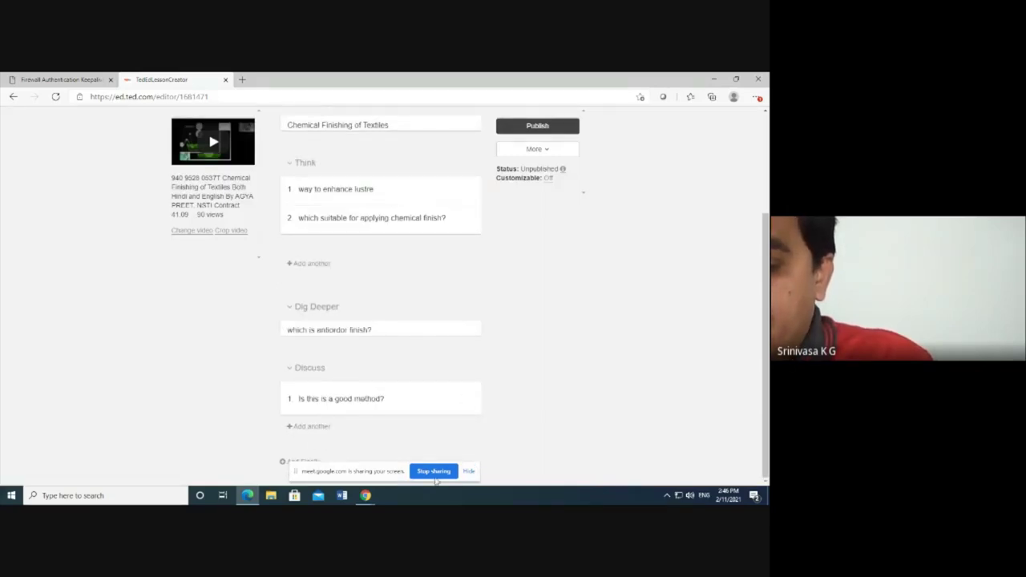
{"action": "left_click", "coordinate": [471, 472]}
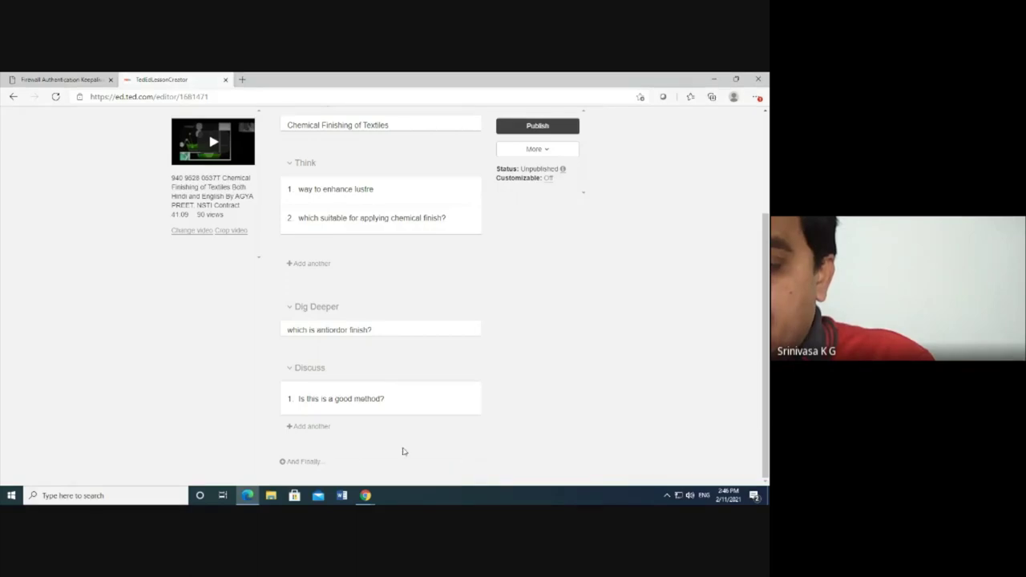
- Add a conclusion to the lesson with the closing thoughts "Your conclusion" and save it
{"action": "left_click", "coordinate": [314, 463]}
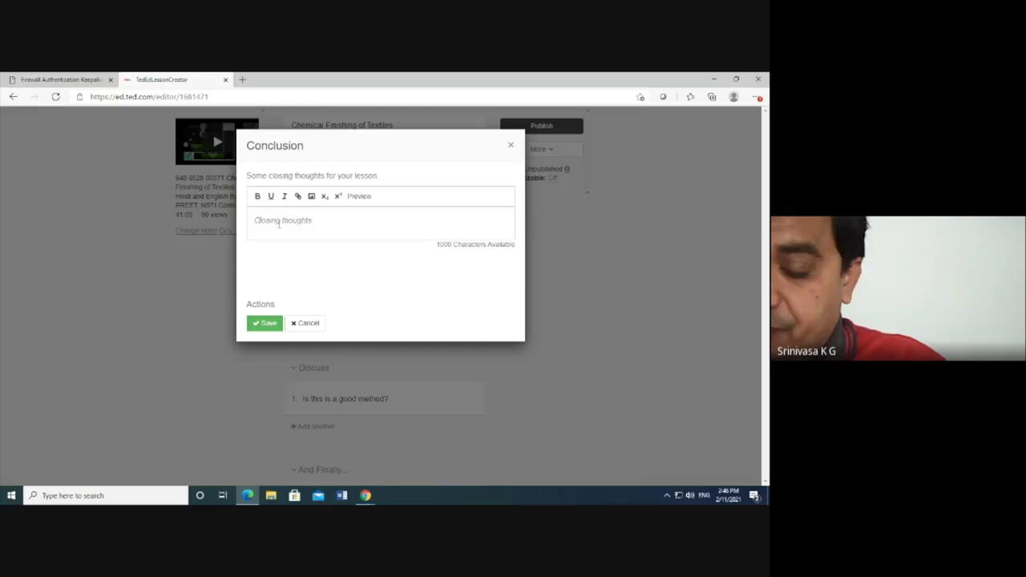
{"action": "type", "text": "Your a"}
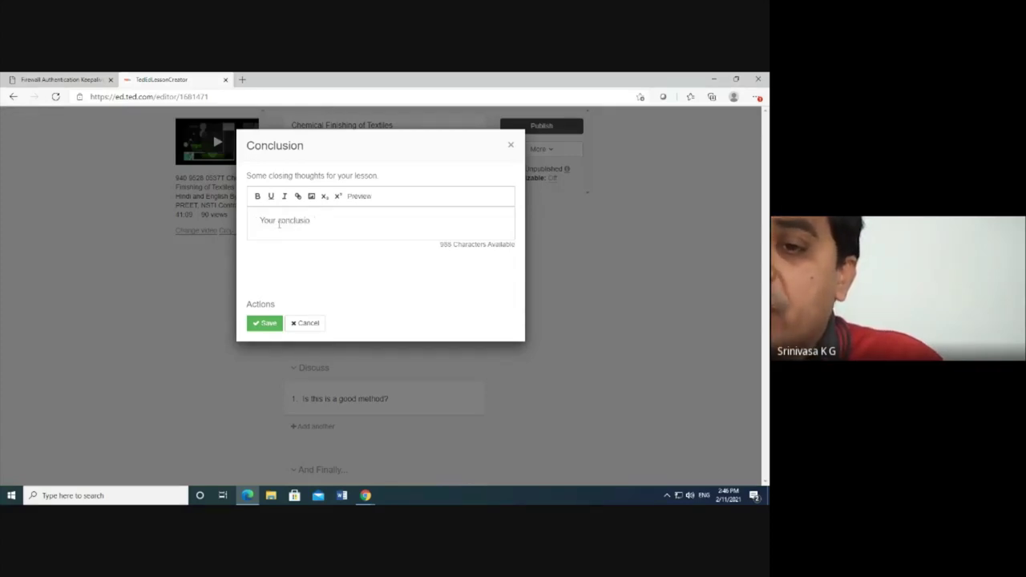
{"action": "left_click", "coordinate": [266, 323]}
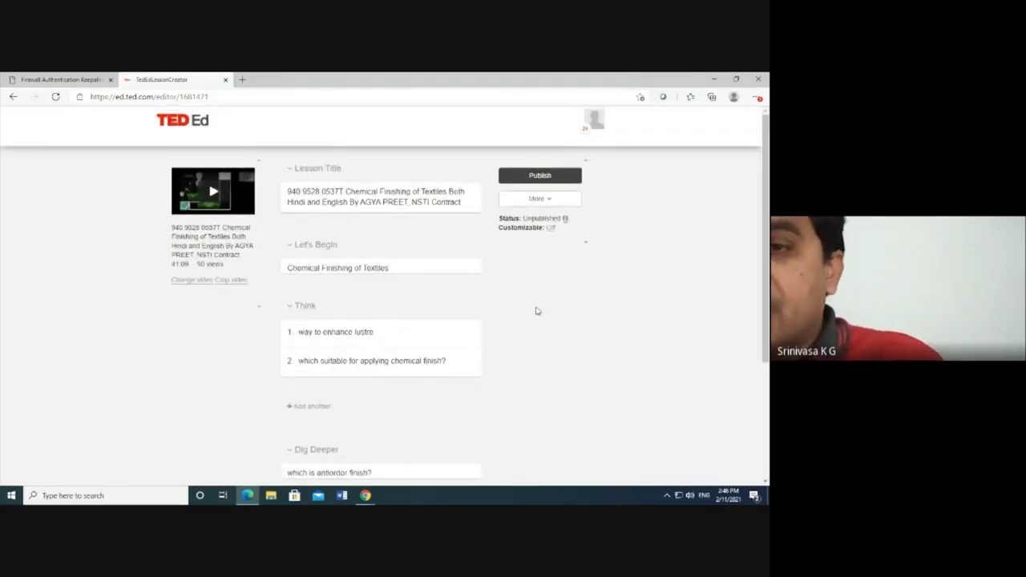
- Publish the lesson with students required to use TED-Ed accounts, and post its lesson link in the Google Meet chat
{"action": "left_click", "coordinate": [547, 177]}
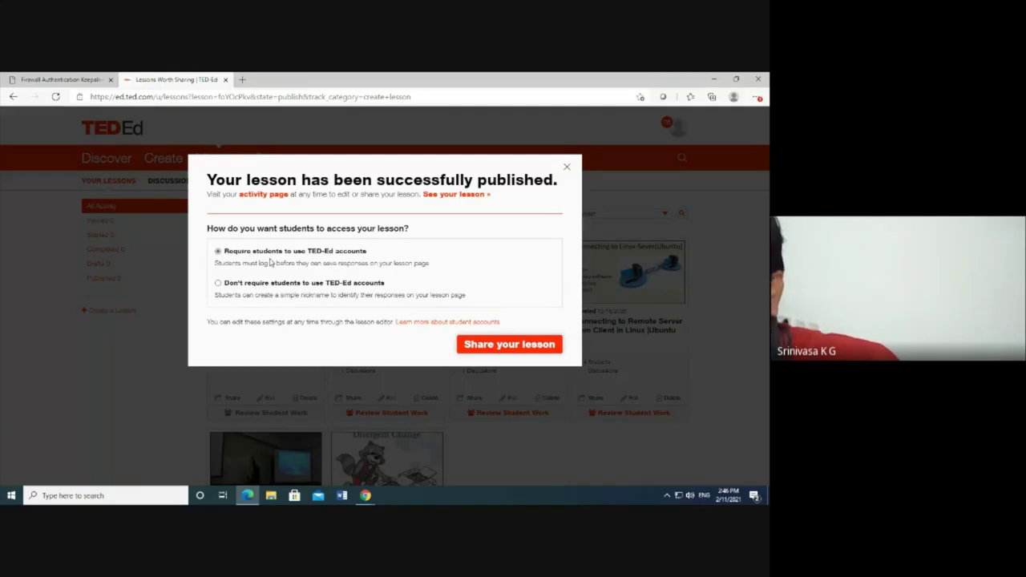
{"action": "left_click", "coordinate": [514, 346]}
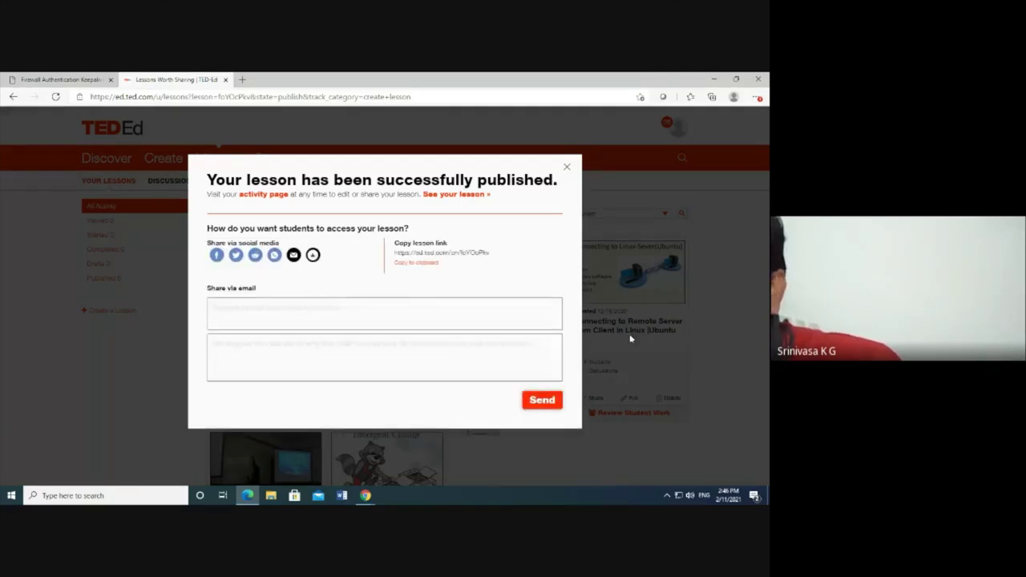
{"action": "left_click_drag", "start_coordinate": [502, 254], "coordinate": [392, 253]}
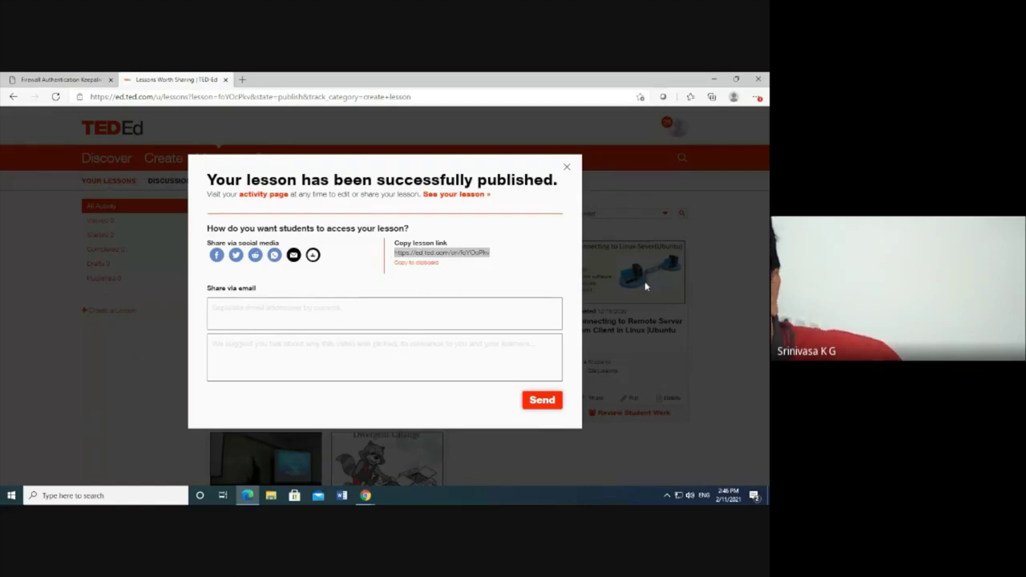
{"action": "left_click", "coordinate": [249, 496]}
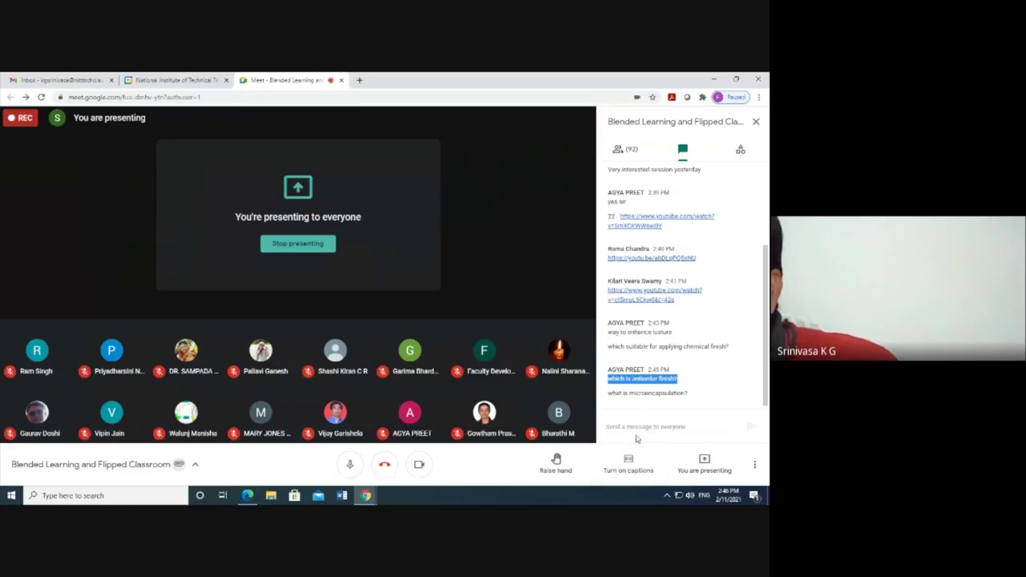
{"action": "left_click", "coordinate": [634, 426]}
{"action": "type", "text": "https://ed.ted.com/on/foYDcPlo"}
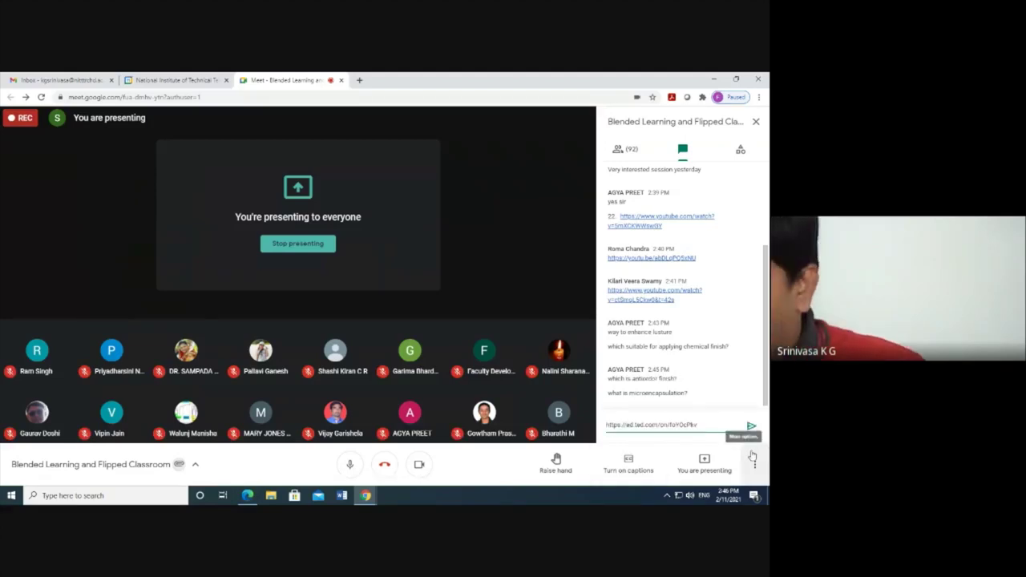
{"action": "key", "text": "Return"}
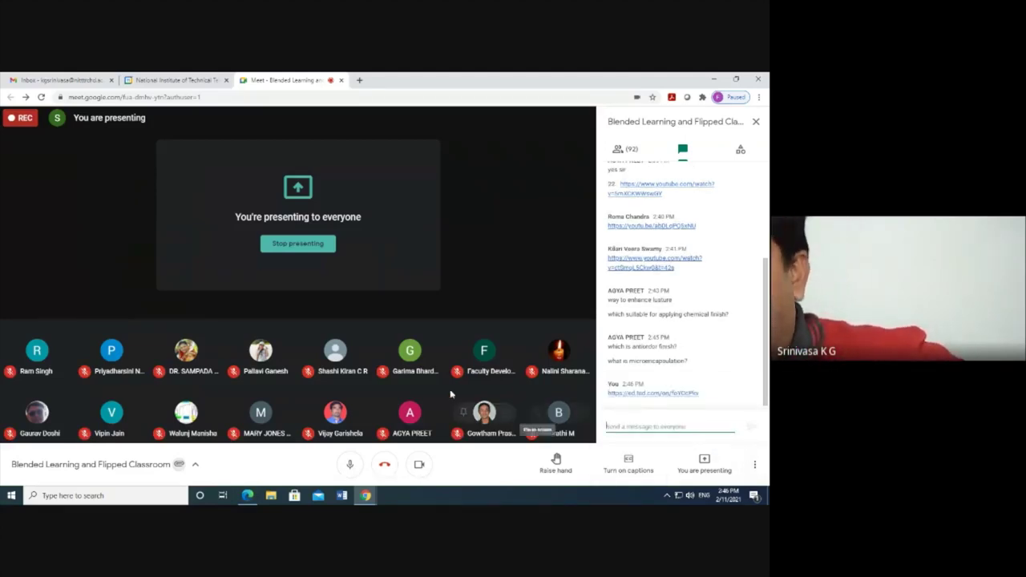
- Return to TED-Ed in the Edge window and close the lesson-sharing dialog to get back to the lessons list
{"action": "left_click", "coordinate": [362, 497]}
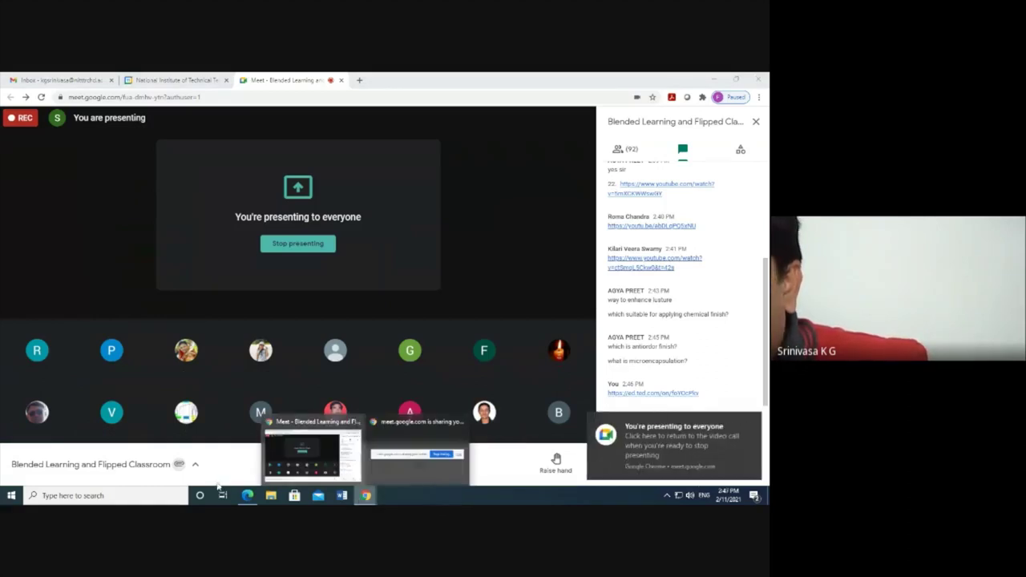
{"action": "left_click", "coordinate": [247, 497]}
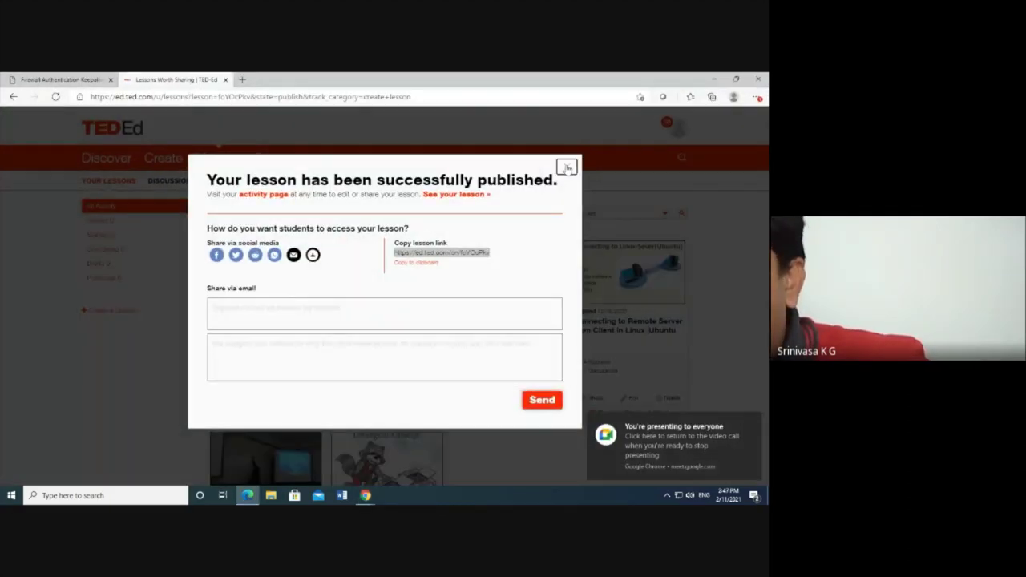
{"action": "left_click", "coordinate": [566, 167]}
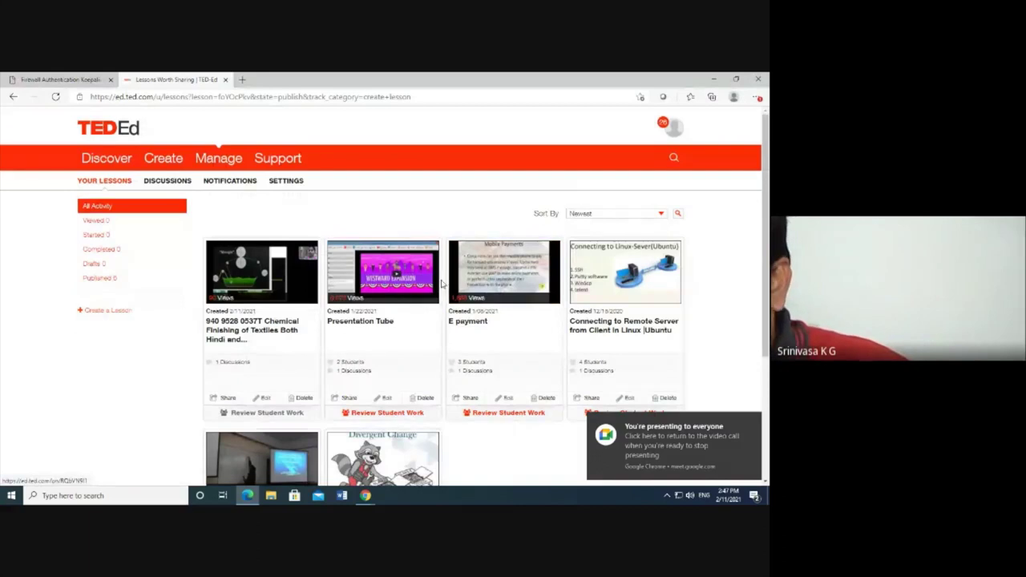
{"action": "mouse_move", "coordinate": [152, 166]}
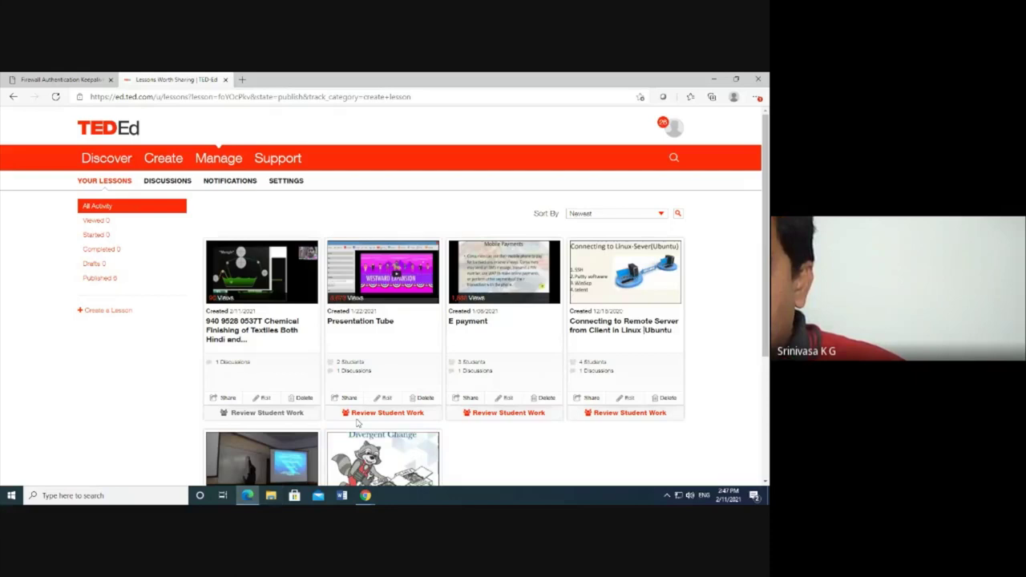
- Stop sharing the screen in the Google Meet call
{"action": "left_click", "coordinate": [370, 497]}
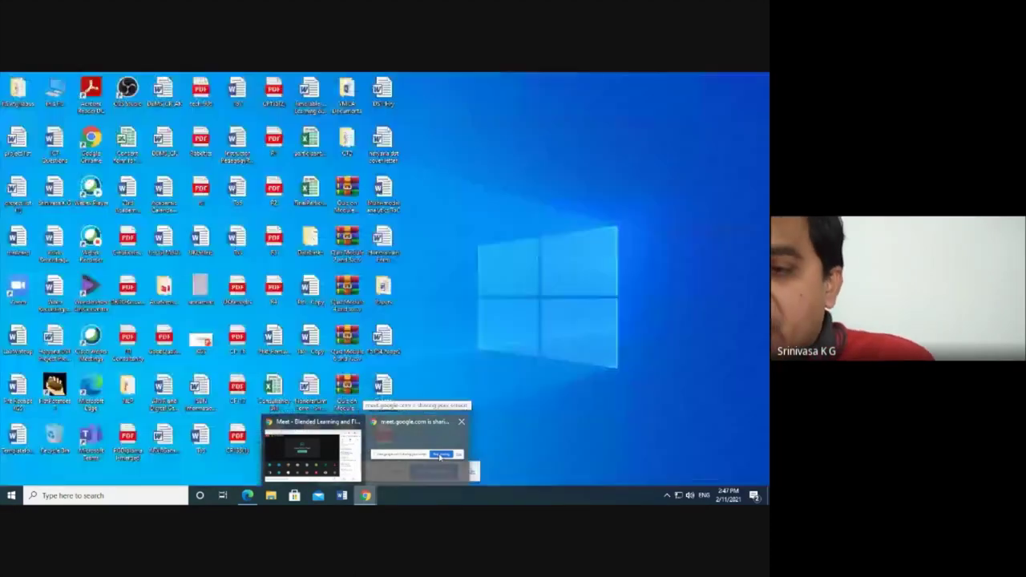
{"action": "left_click", "coordinate": [439, 456]}
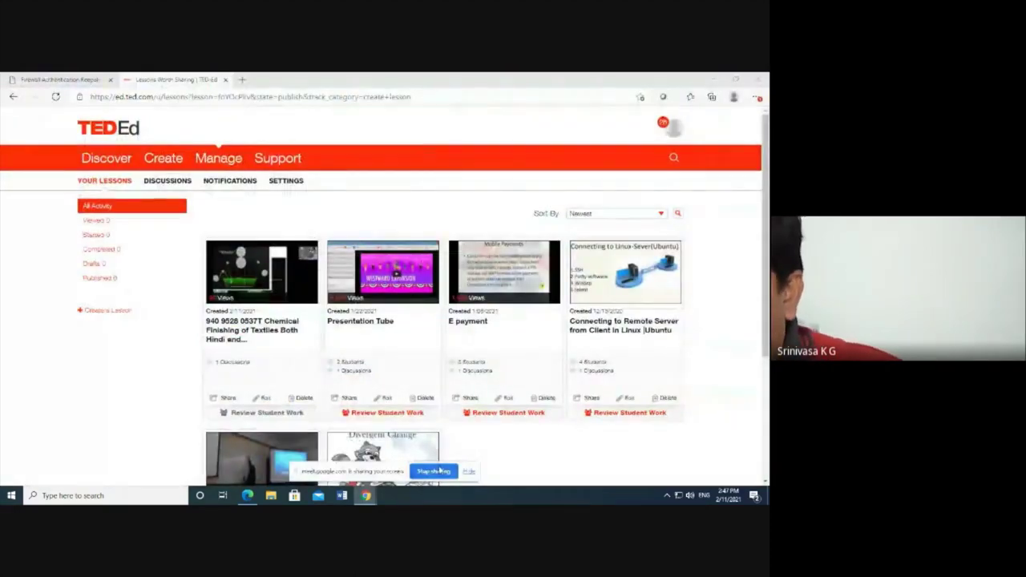
{"action": "left_click", "coordinate": [434, 472]}
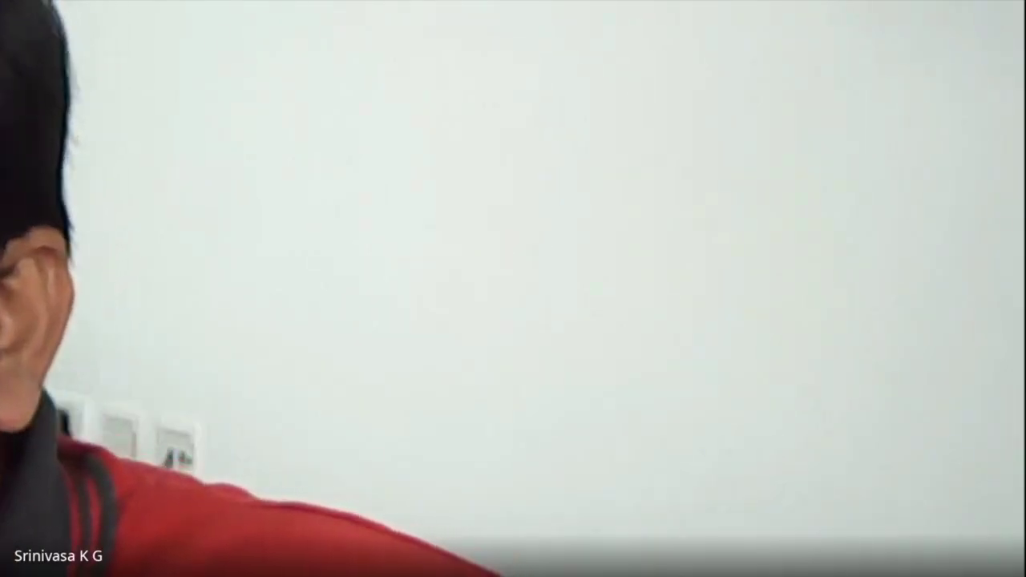
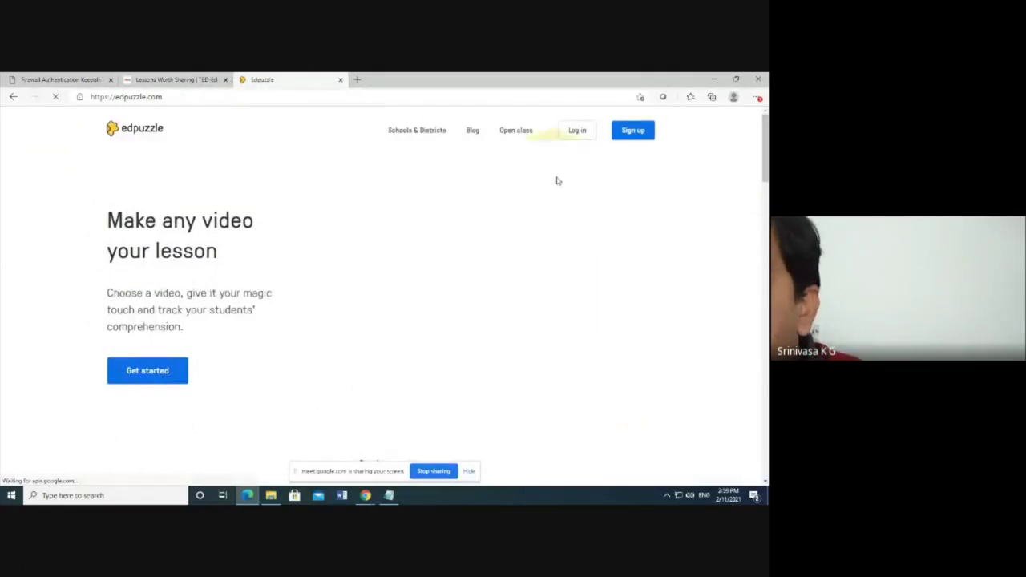
- Log in to Edpuzzle as a teacher with the first listed Google account, and look at the Curriculum and My Content pages
{"action": "left_click", "coordinate": [580, 133]}
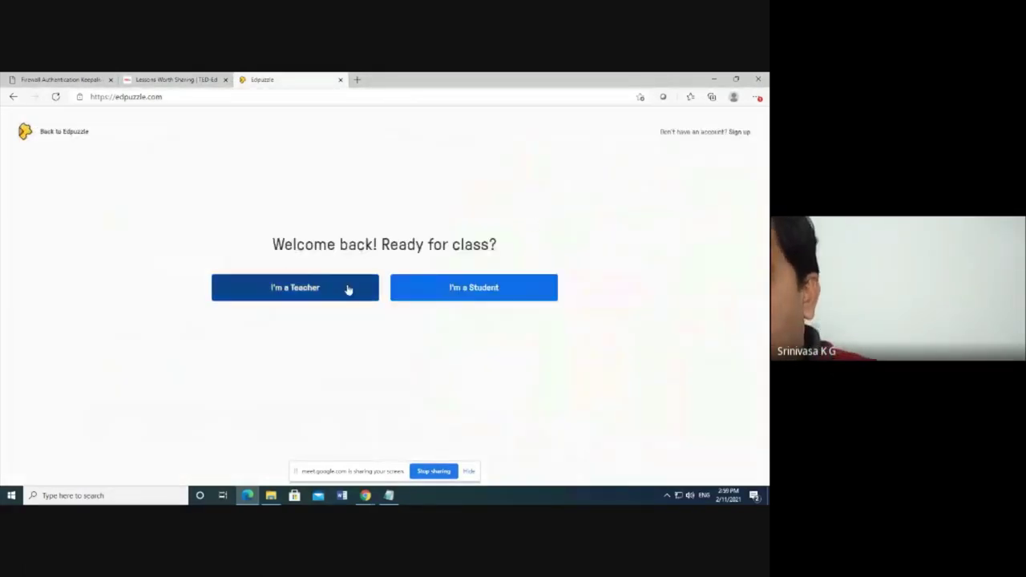
{"action": "left_click", "coordinate": [349, 289]}
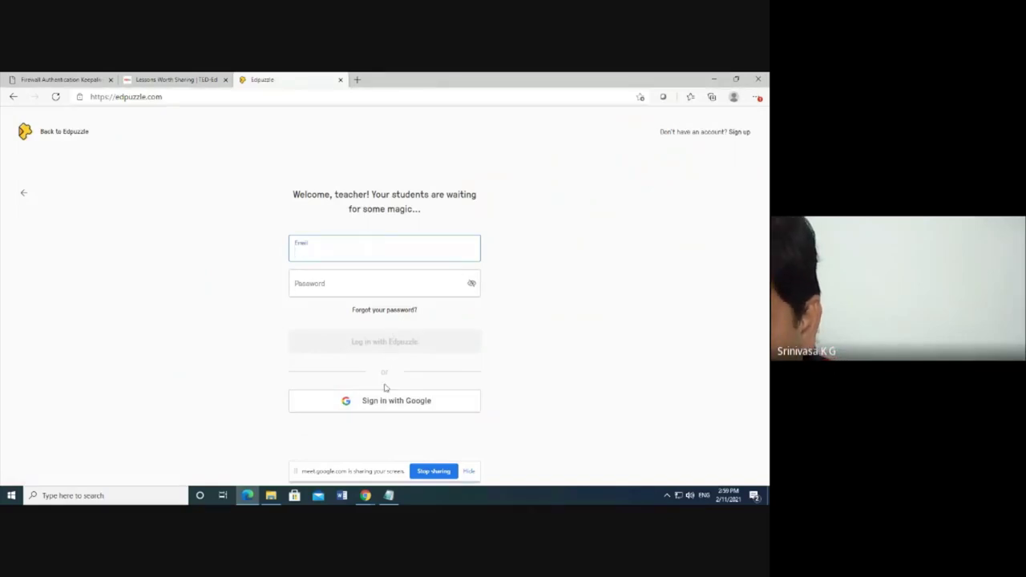
{"action": "left_click", "coordinate": [389, 405]}
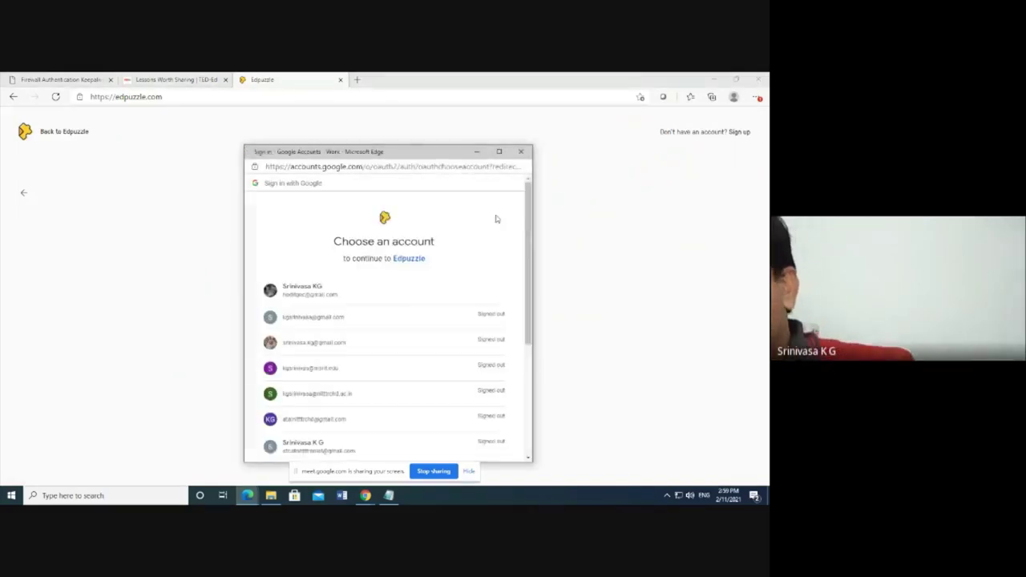
{"action": "left_click", "coordinate": [499, 151]}
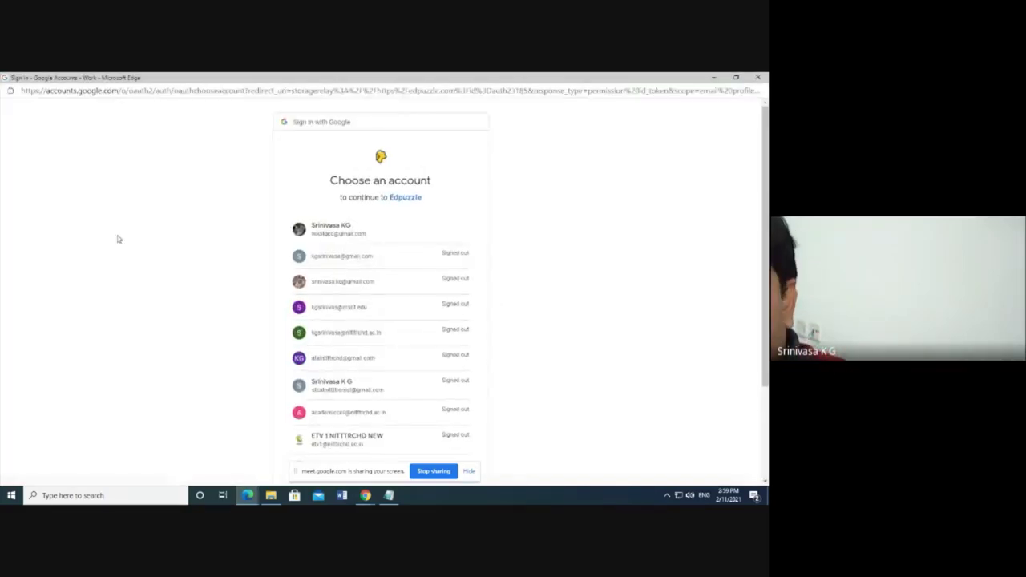
{"action": "left_click", "coordinate": [328, 231]}
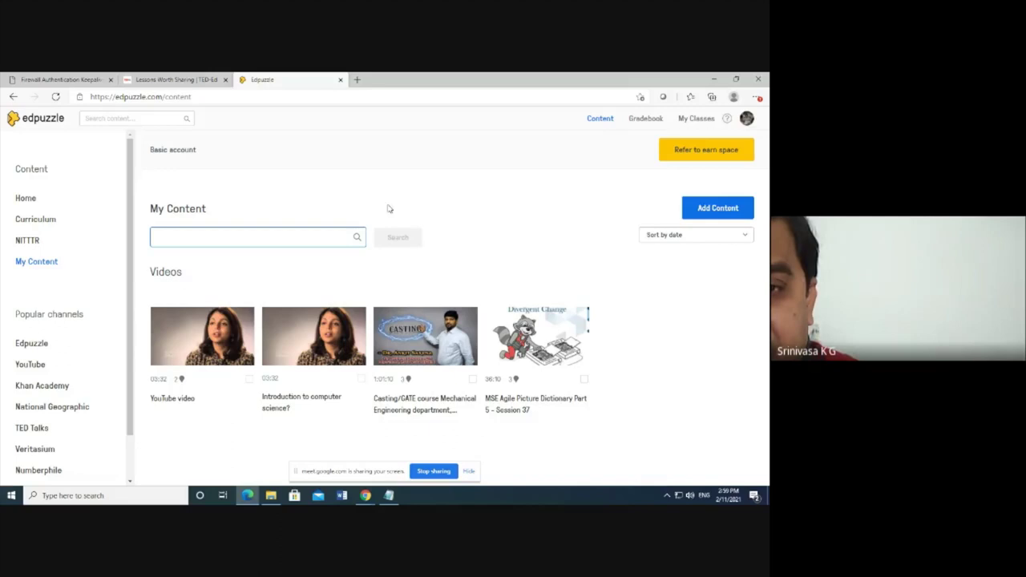
{"action": "left_click", "coordinate": [35, 221]}
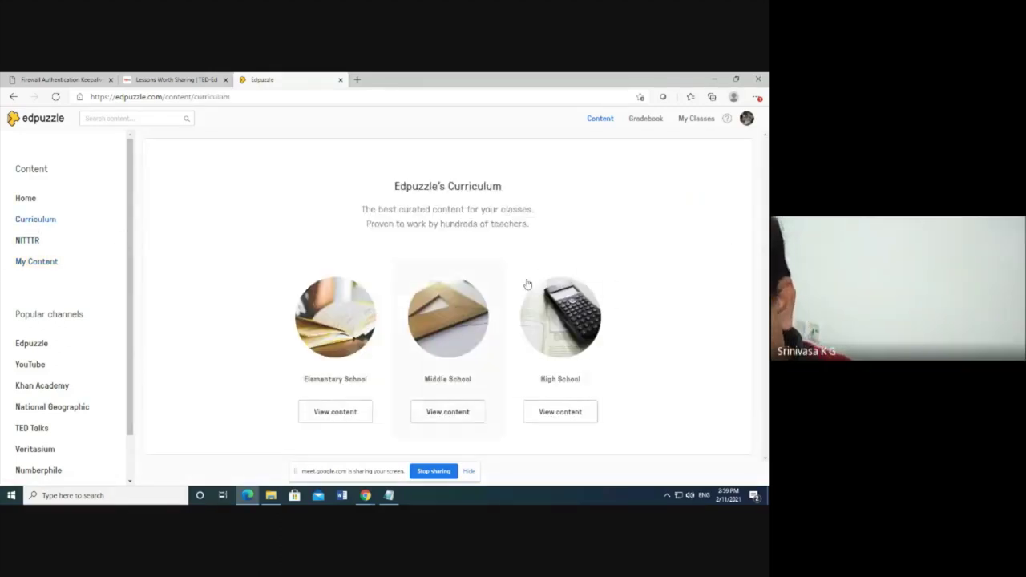
{"action": "left_click", "coordinate": [37, 262]}
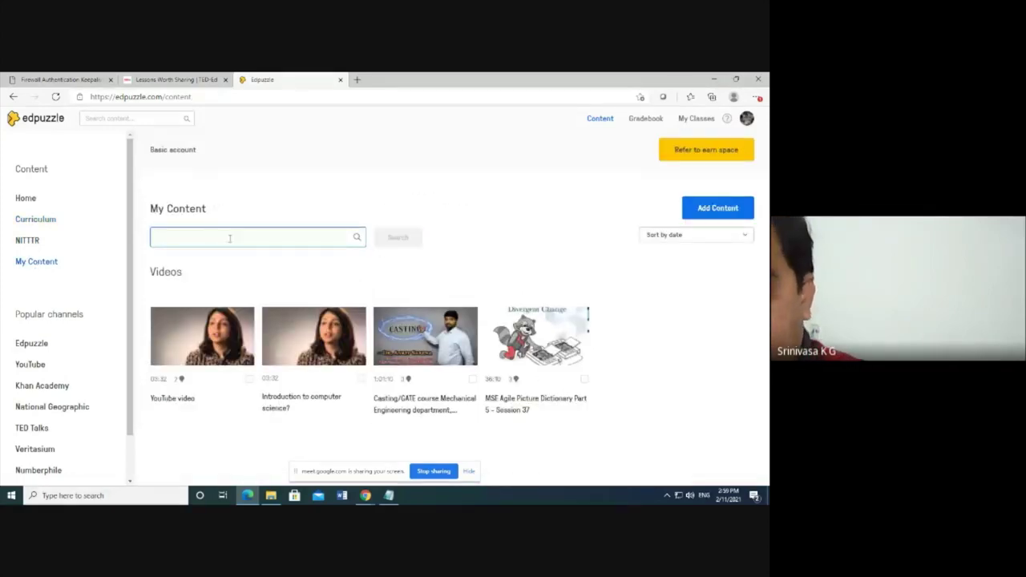
{"action": "mouse_move", "coordinate": [367, 498]}
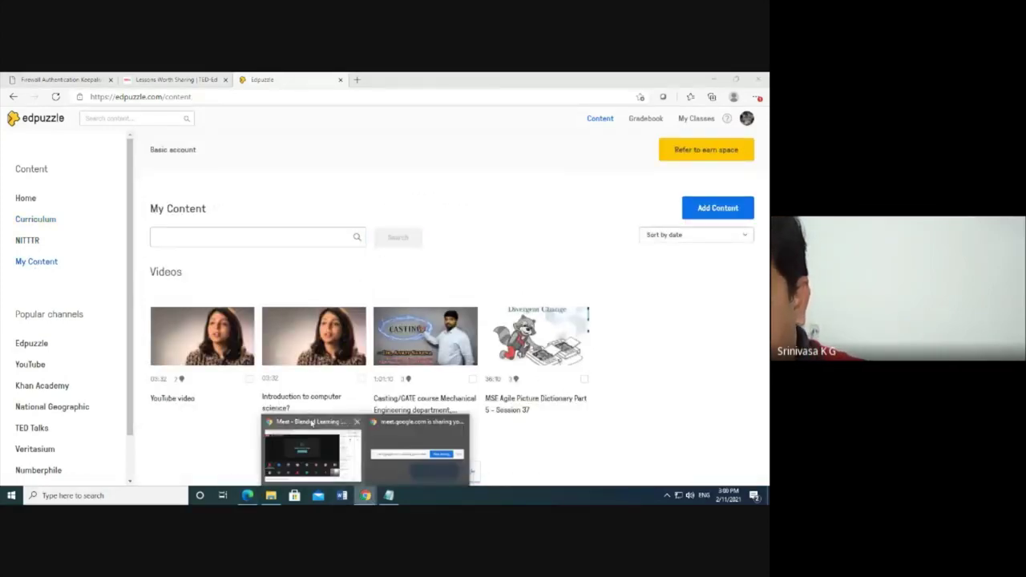
{"action": "left_click", "coordinate": [309, 446]}
{"action": "scroll", "coordinate": [708, 351], "scroll_direction": "up", "scroll_amount": 10}
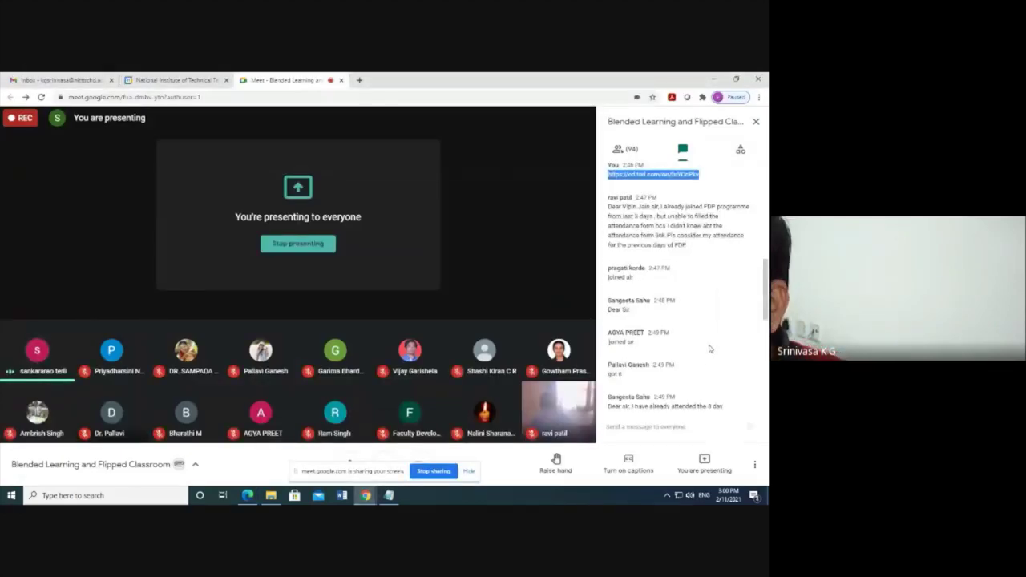
{"action": "scroll", "coordinate": [713, 347], "scroll_direction": "up", "scroll_amount": 3}
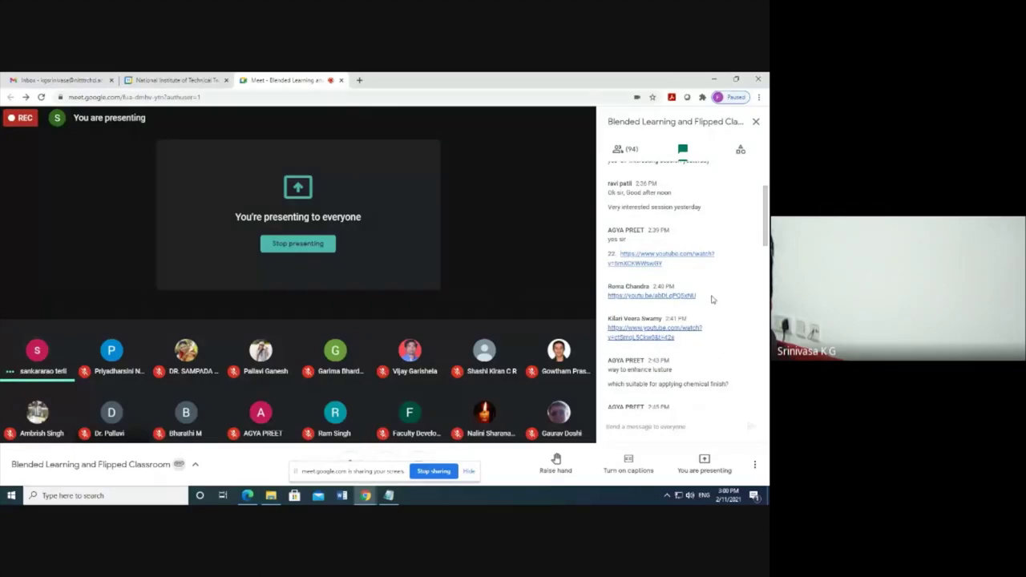
{"action": "left_click_drag", "start_coordinate": [700, 302], "coordinate": [611, 302]}
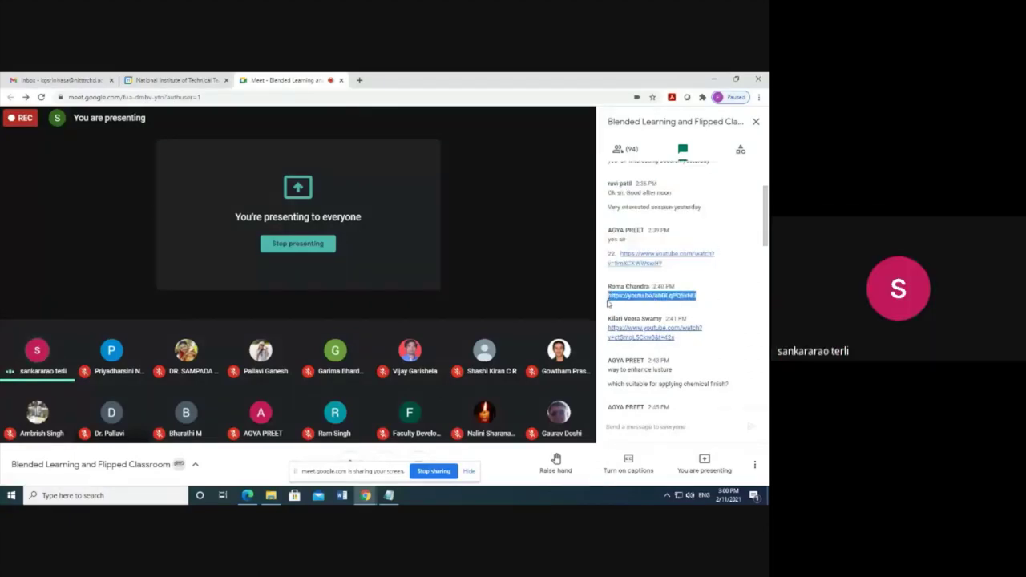
{"action": "left_click", "coordinate": [248, 495]}
{"action": "type", "text": "https://youtu.be/abDLqPQ5xNU"}
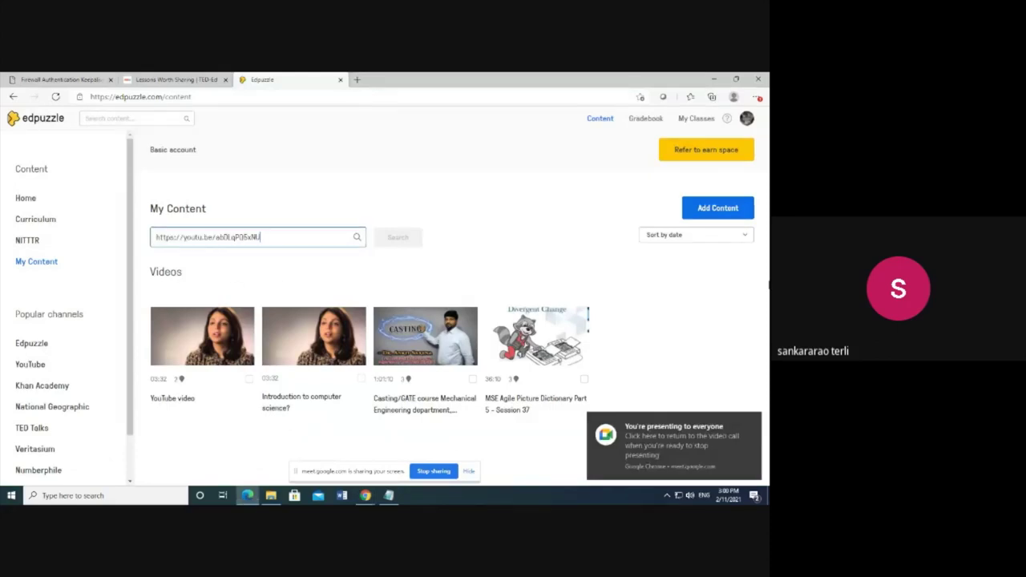
{"action": "key", "text": "Return"}
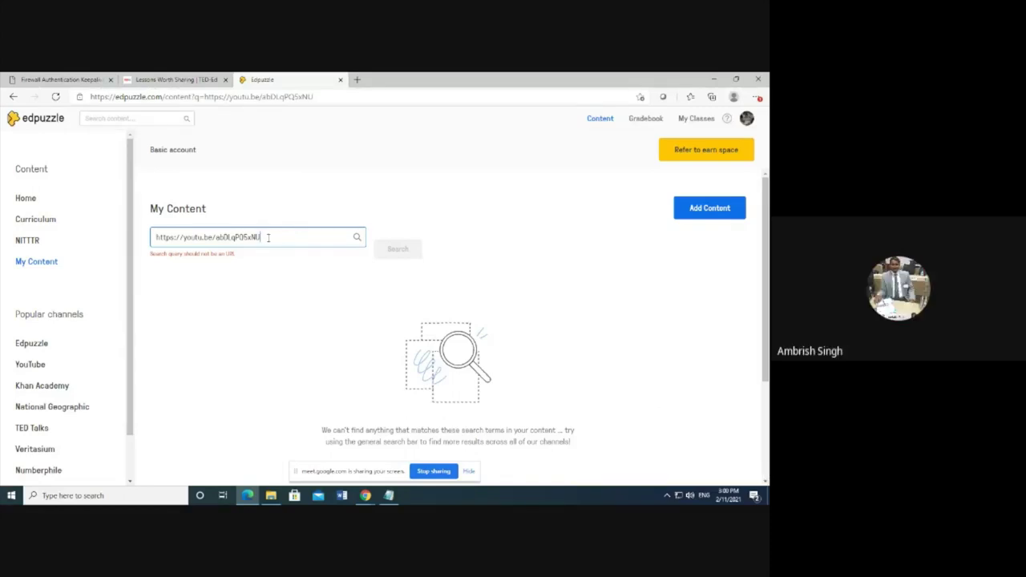
{"action": "left_click_drag", "start_coordinate": [270, 238], "coordinate": [99, 242]}
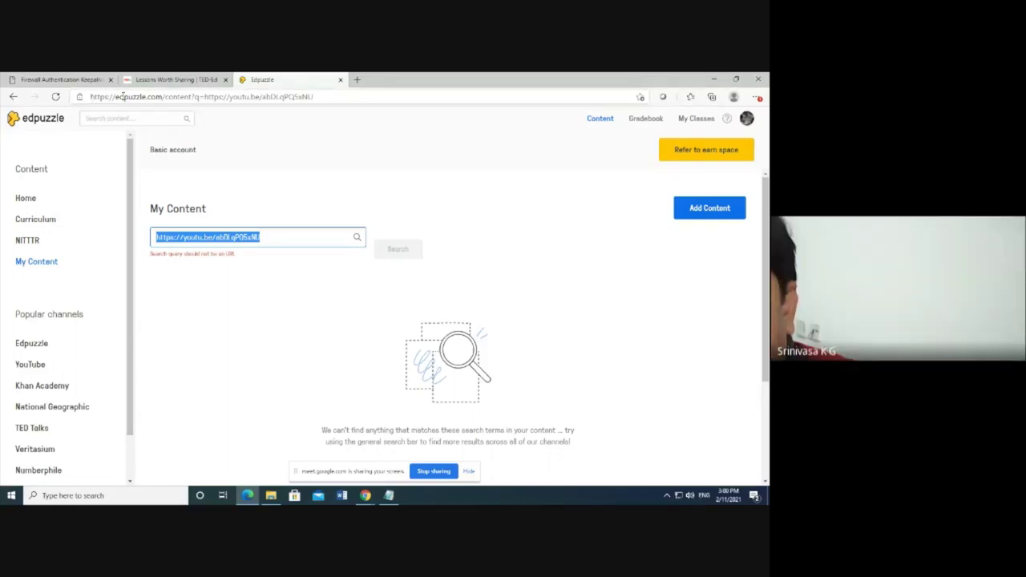
- Copy the edpuzzle.com address and post it in the Google Meet chat
{"action": "left_click_drag", "start_coordinate": [114, 96], "coordinate": [163, 96]}
{"action": "key", "text": "ctrl+c"}
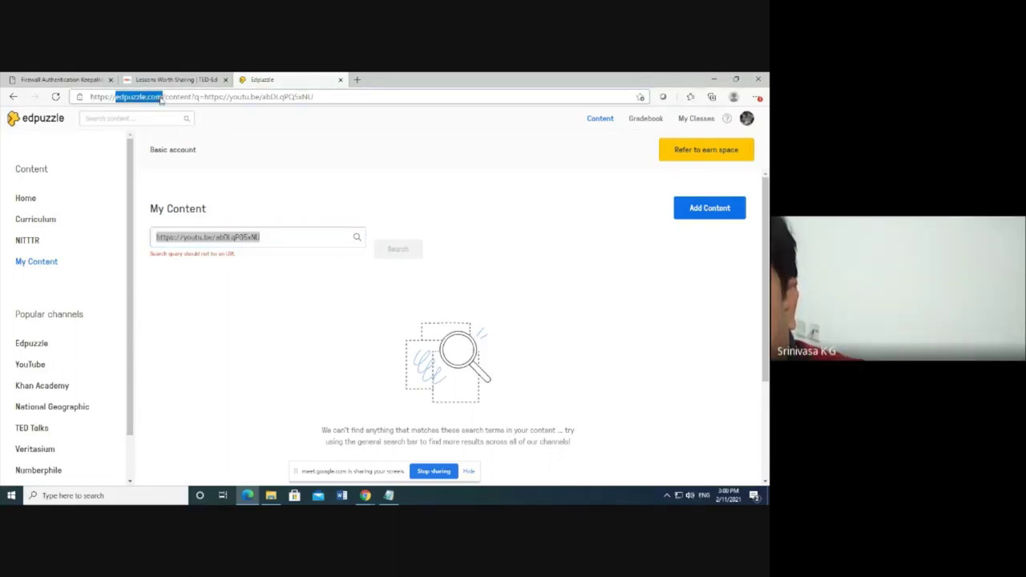
{"action": "left_click", "coordinate": [366, 495]}
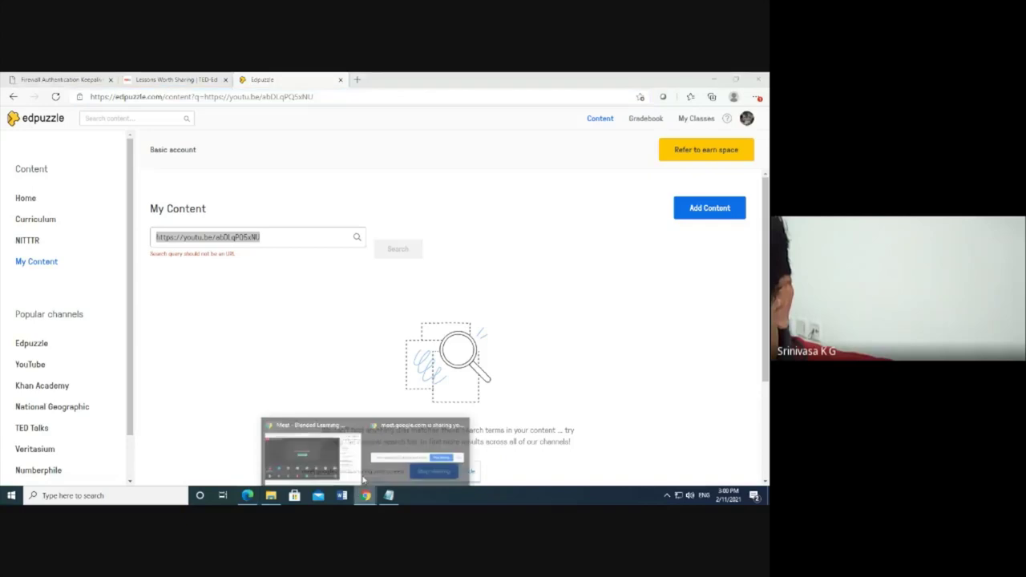
{"action": "left_click", "coordinate": [325, 423]}
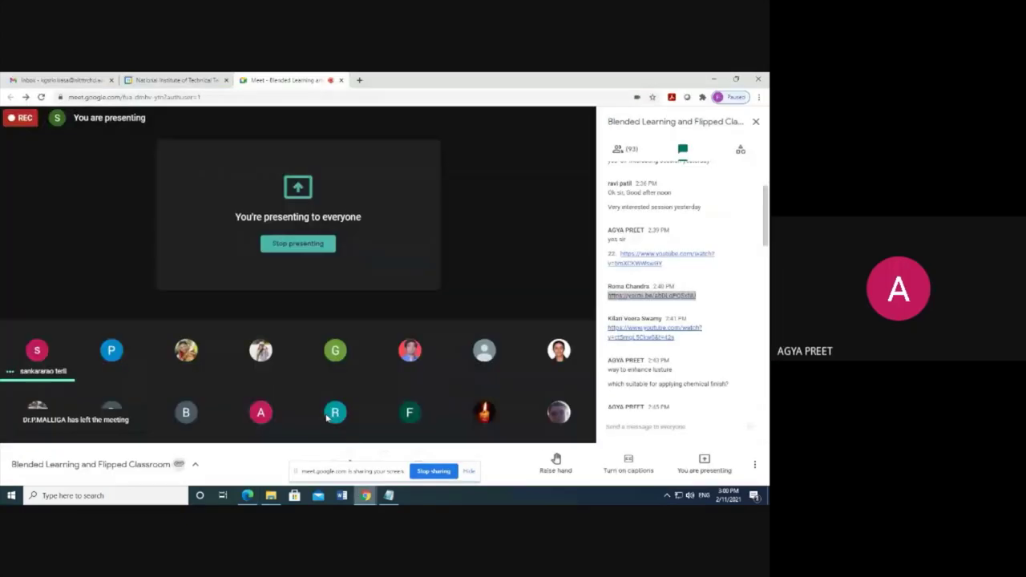
{"action": "left_click", "coordinate": [632, 427]}
{"action": "key", "text": "ctrl+v"}
{"action": "key", "text": "Return"}
{"action": "left_click_drag", "start_coordinate": [675, 338], "coordinate": [607, 328]}
{"action": "key", "text": "ctrl+c"}
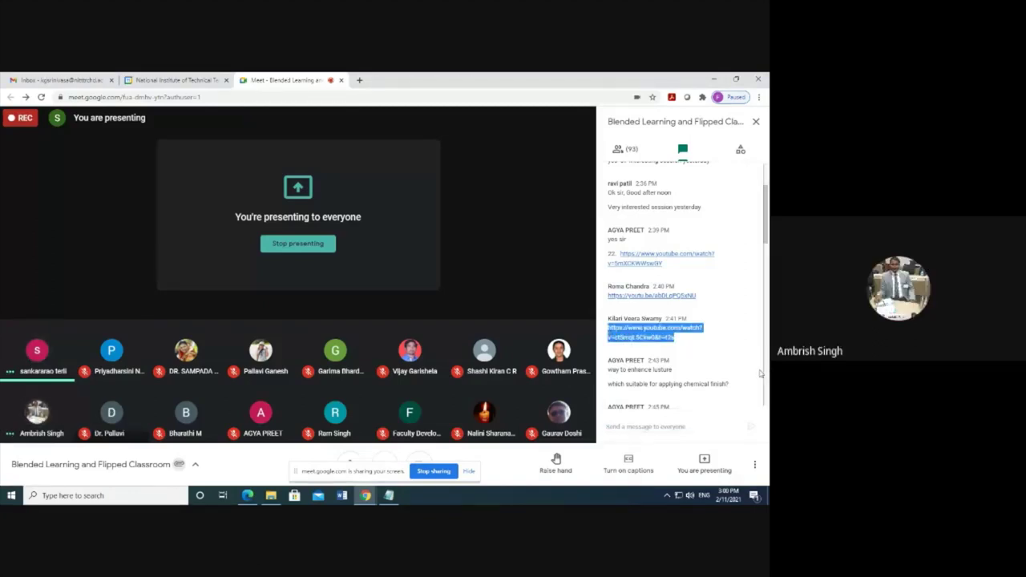
{"action": "left_click", "coordinate": [247, 495]}
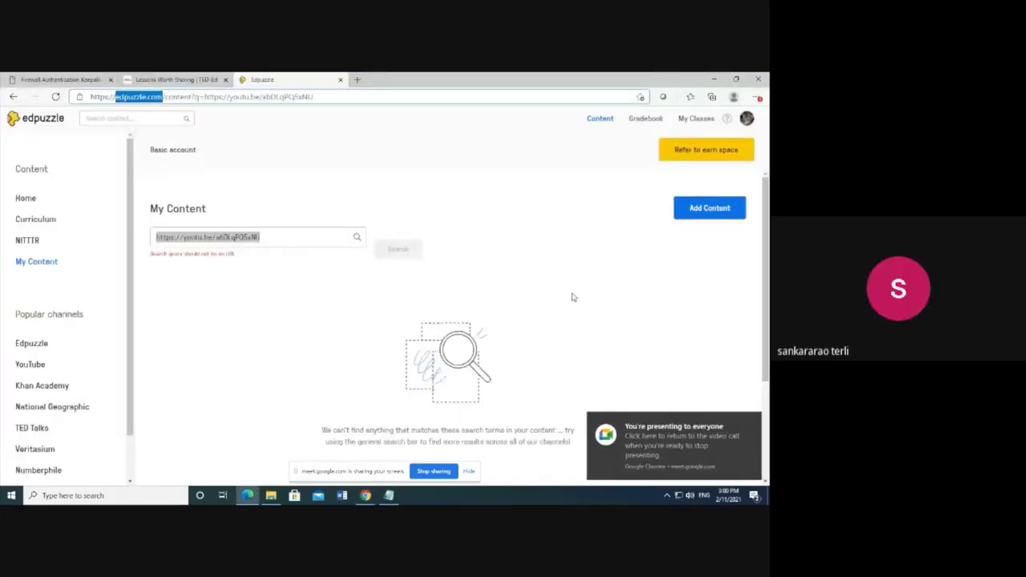
{"action": "key", "text": "ctrl+v"}
{"action": "left_click", "coordinate": [323, 241]}
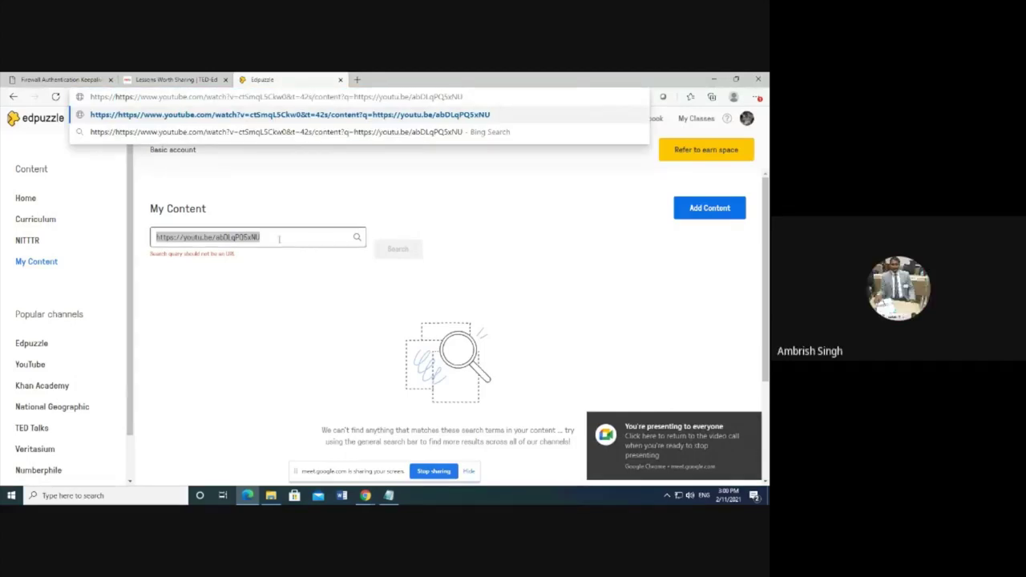
{"action": "left_click_drag", "start_coordinate": [275, 238], "coordinate": [132, 243]}
{"action": "type", "text": "https://www.youtube.com/watch?v=ctSmqL5Ckw0&t=42s"}
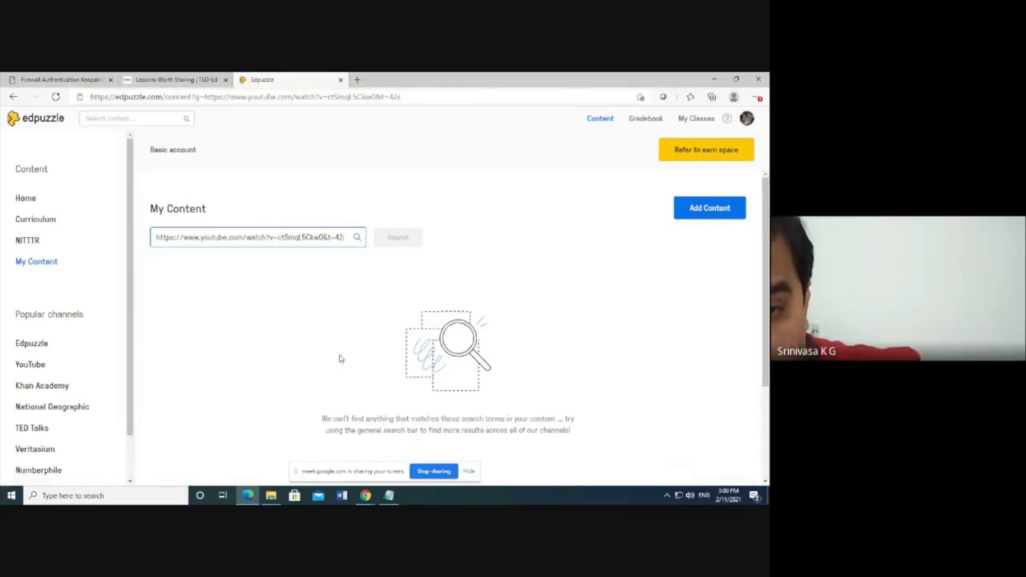
- Switch to Edpuzzle's YouTube channel and open the linked video in the video editor
{"action": "left_click", "coordinate": [31, 364]}
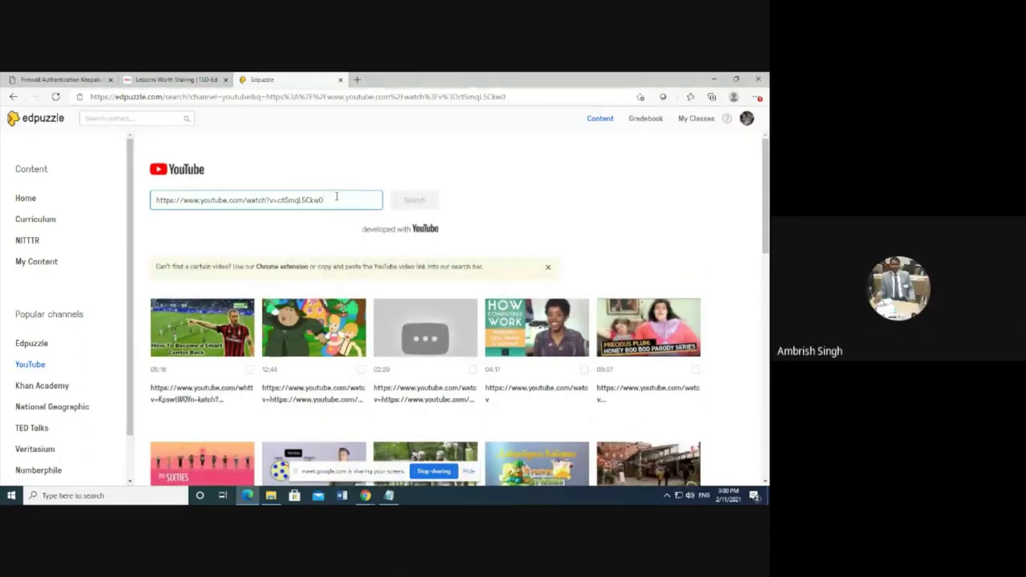
{"action": "left_click_drag", "start_coordinate": [325, 201], "coordinate": [156, 201]}
{"action": "key", "text": "Return"}
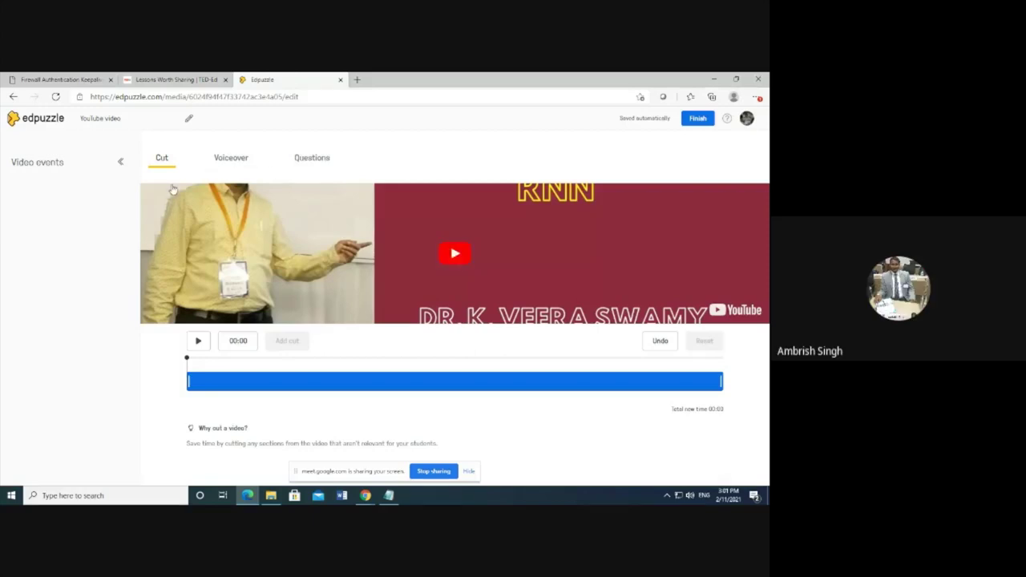
- Return to the YouTube search, check the link in the Google Meet chat, and reopen the video in Edpuzzle's editor from the full link
{"action": "left_click", "coordinate": [12, 97]}
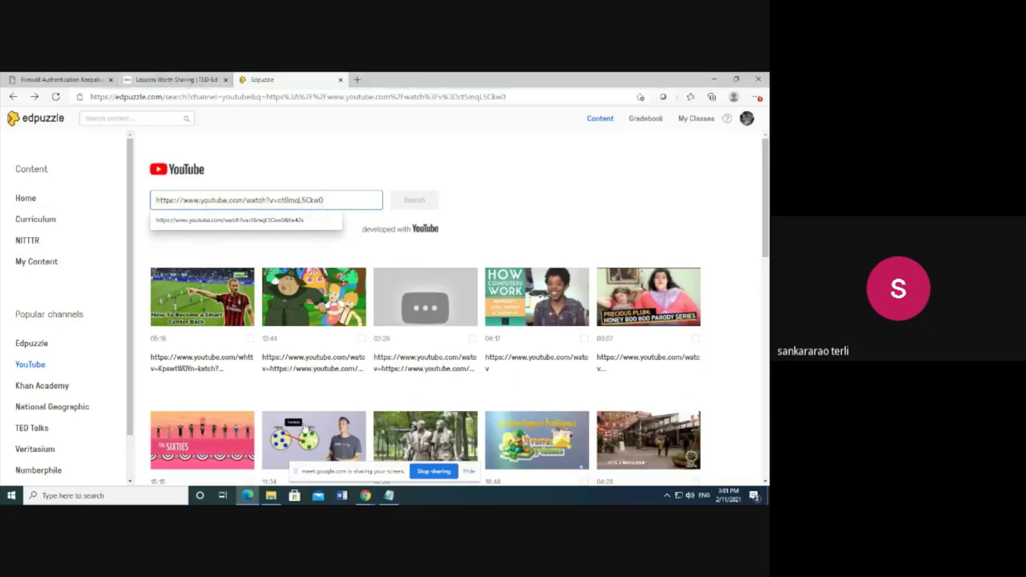
{"action": "left_click", "coordinate": [365, 496]}
{"action": "left_click", "coordinate": [311, 437]}
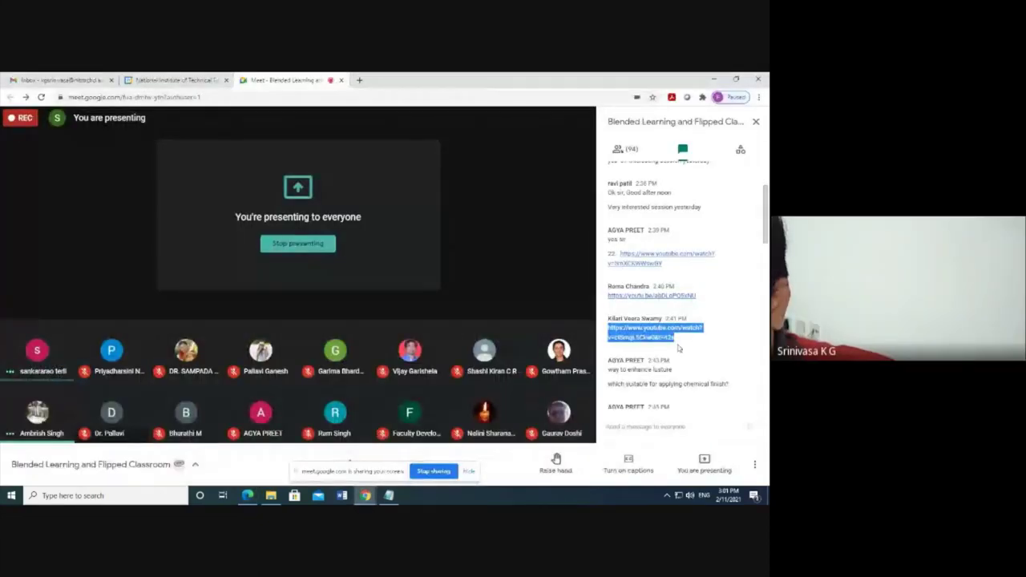
{"action": "left_click", "coordinate": [248, 498]}
{"action": "type", "text": "https://www.youtube.com/watch?v=ctSmqL5Ckw0&t=42s"}
{"action": "key", "text": "Return"}
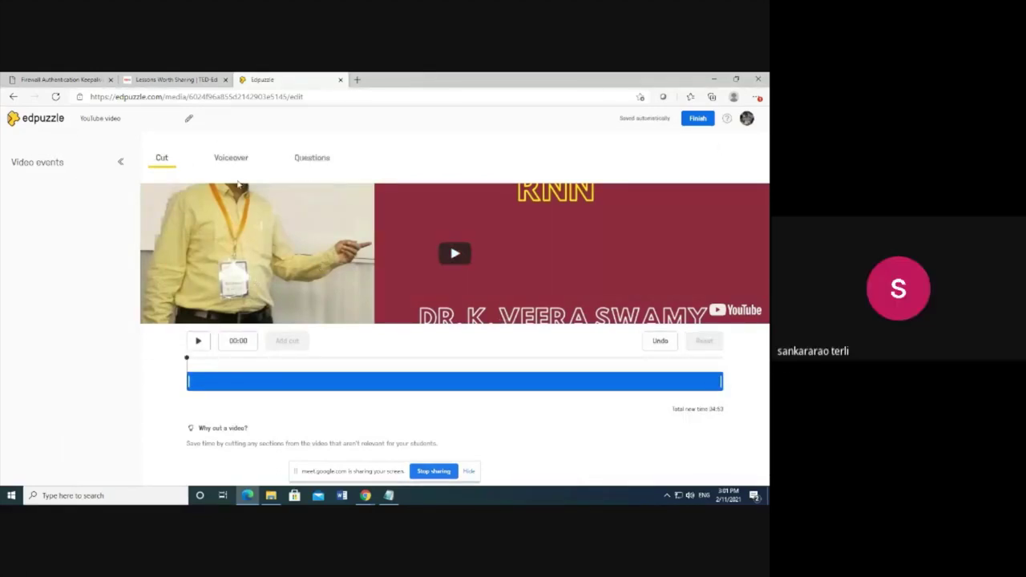
- Go to the video's Questions section and pause playback at 00:43
{"action": "left_click", "coordinate": [312, 158]}
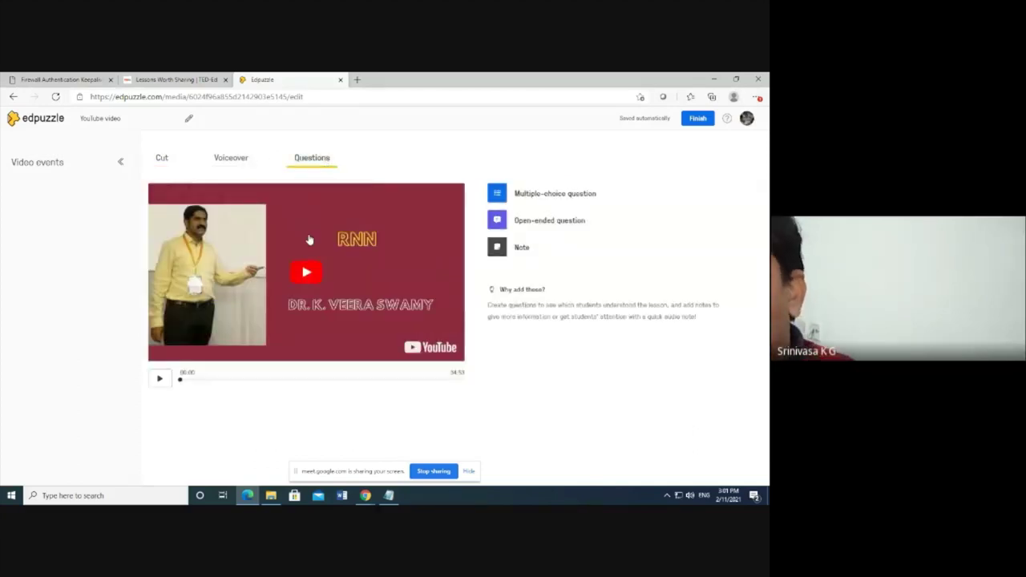
{"action": "left_click", "coordinate": [569, 197]}
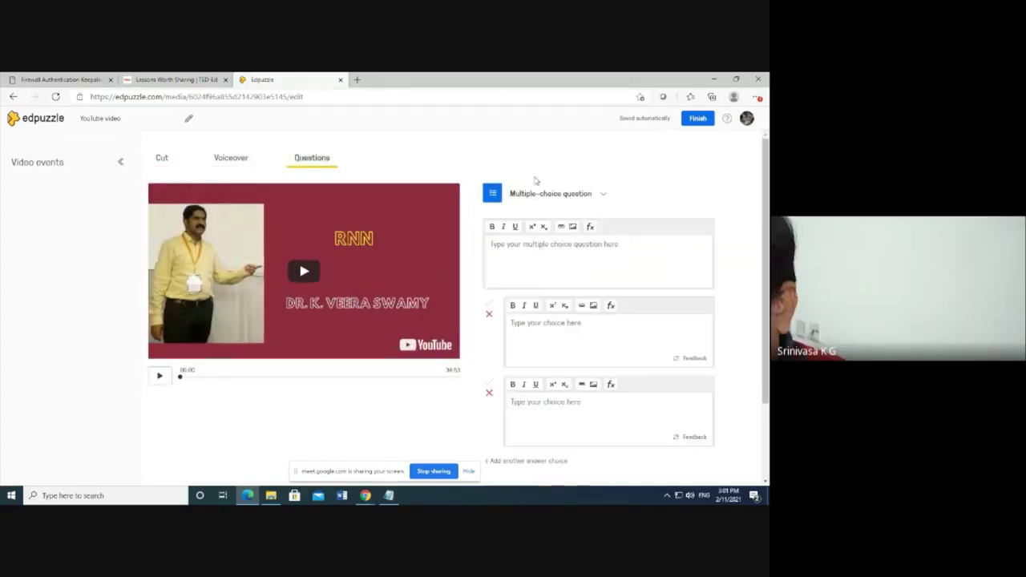
{"action": "left_click", "coordinate": [160, 377]}
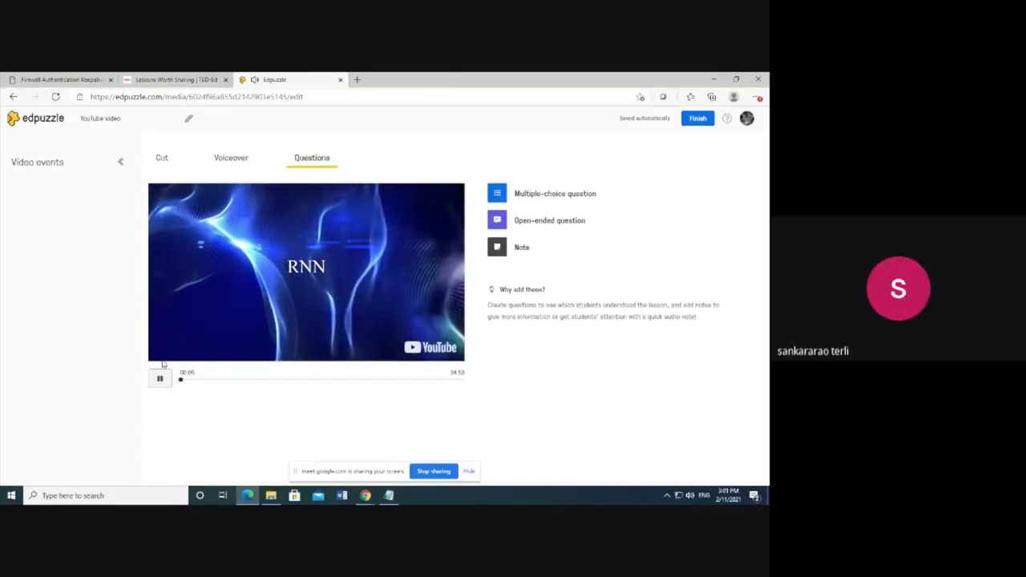
{"action": "left_click", "coordinate": [185, 381]}
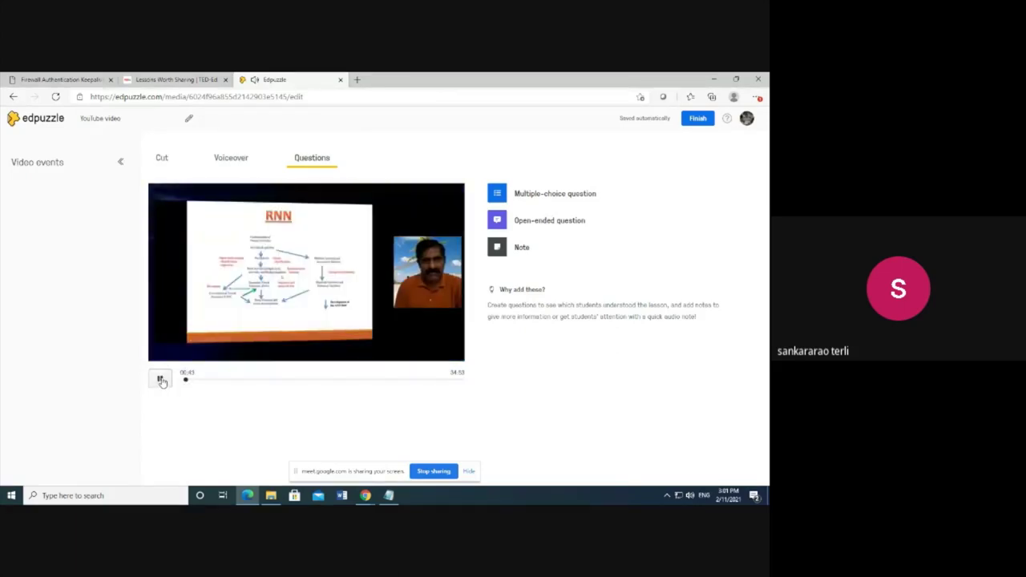
{"action": "left_click", "coordinate": [162, 382]}
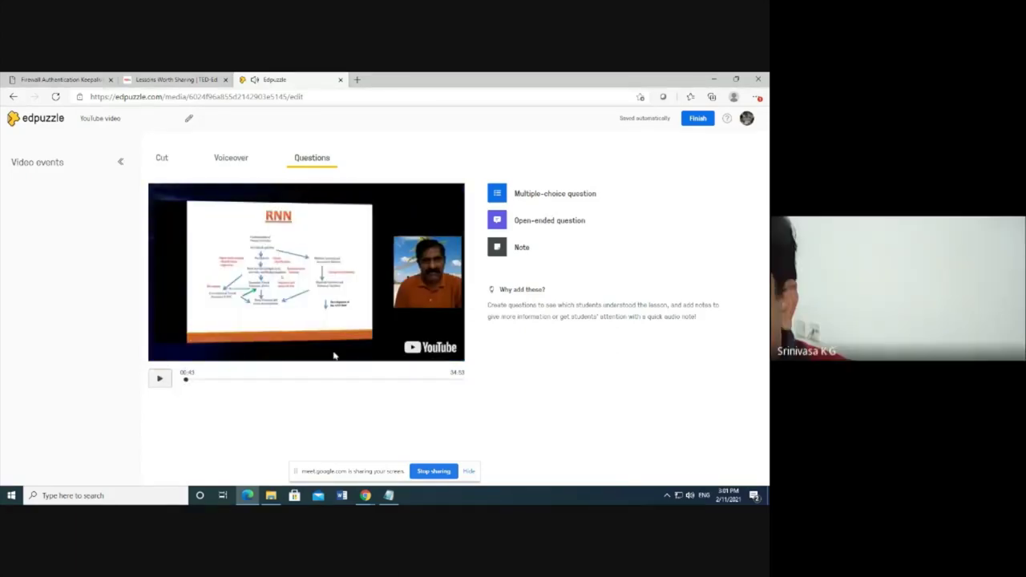
- Create a multiple-choice question "Expansion of RNN" at 00:43 with "Recurrent Neural Networks" marked as the correct choice
{"action": "left_click", "coordinate": [552, 196]}
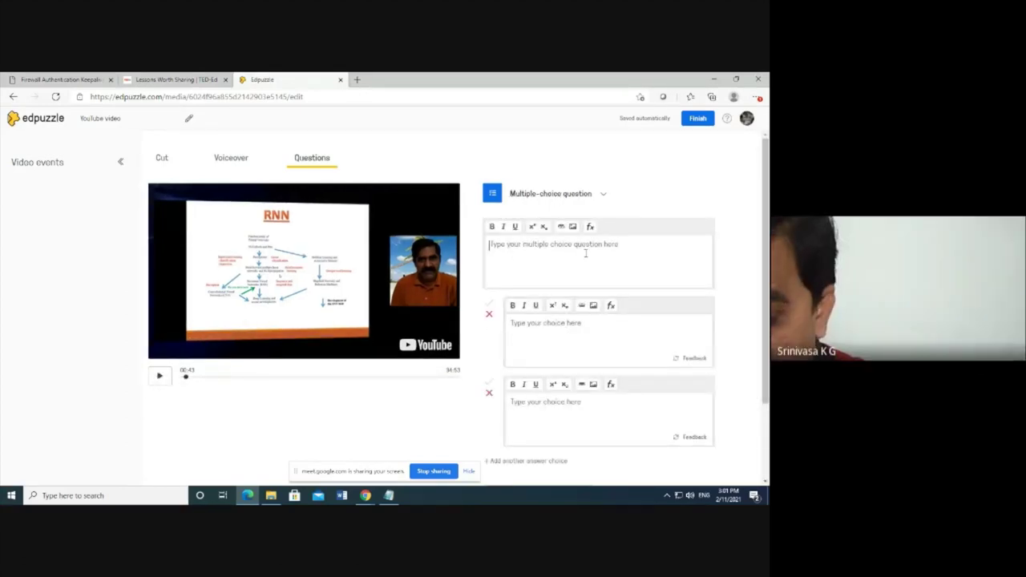
{"action": "type", "text": "Ex"}
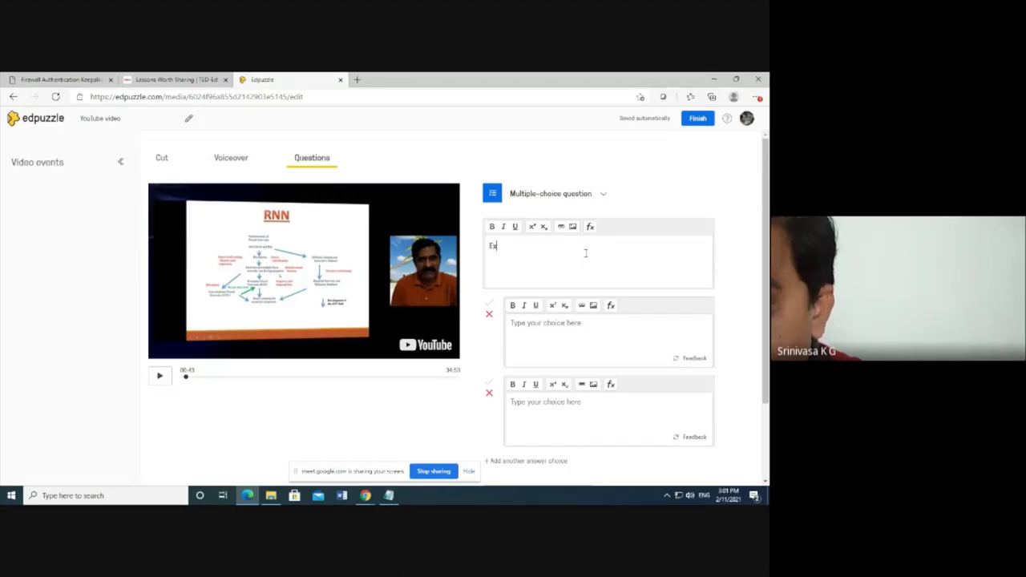
{"action": "type", "text": "pansion o"}
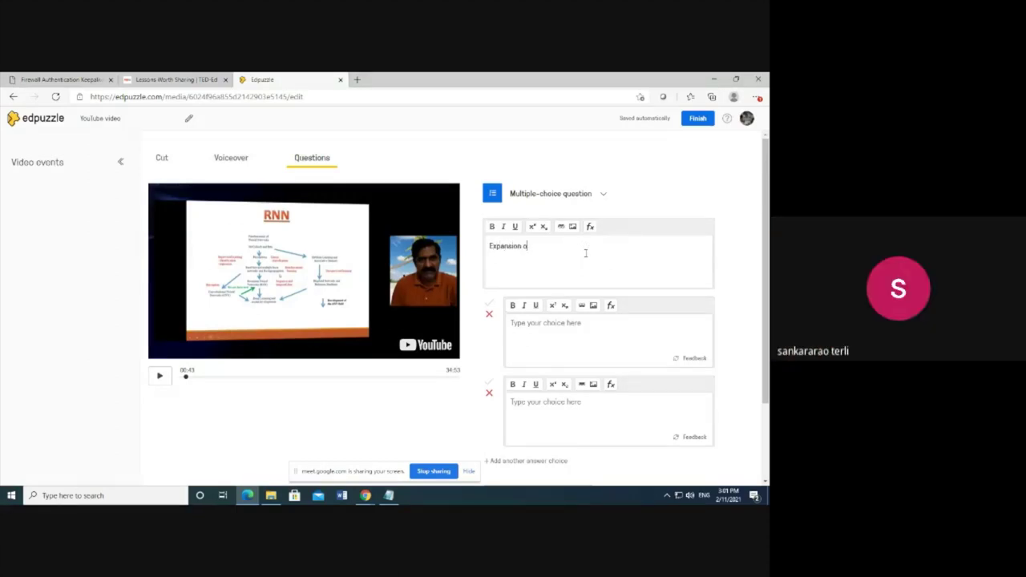
{"action": "type", "text": "f RNN"}
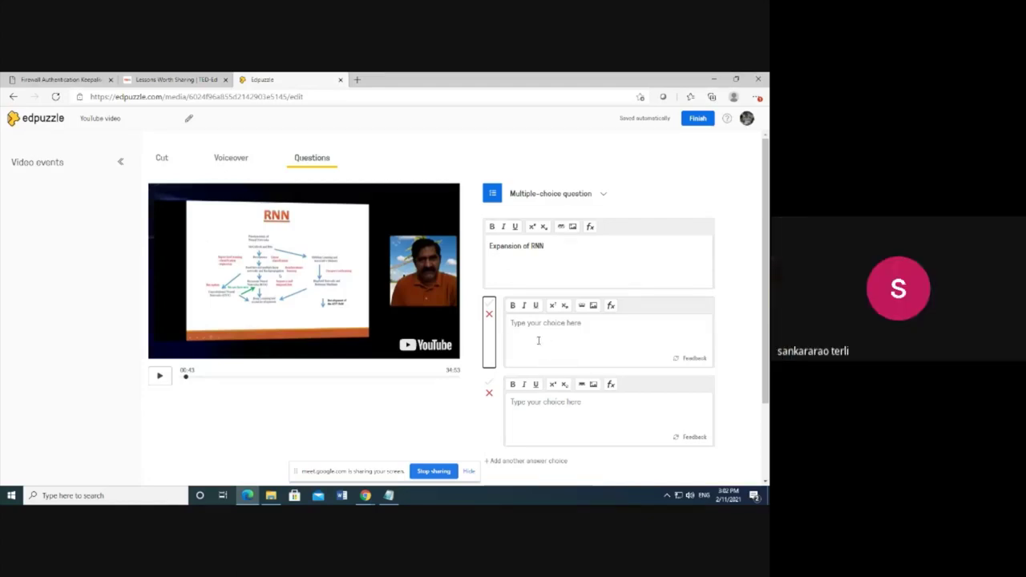
{"action": "left_click", "coordinate": [617, 335]}
{"action": "type", "text": "Re"}
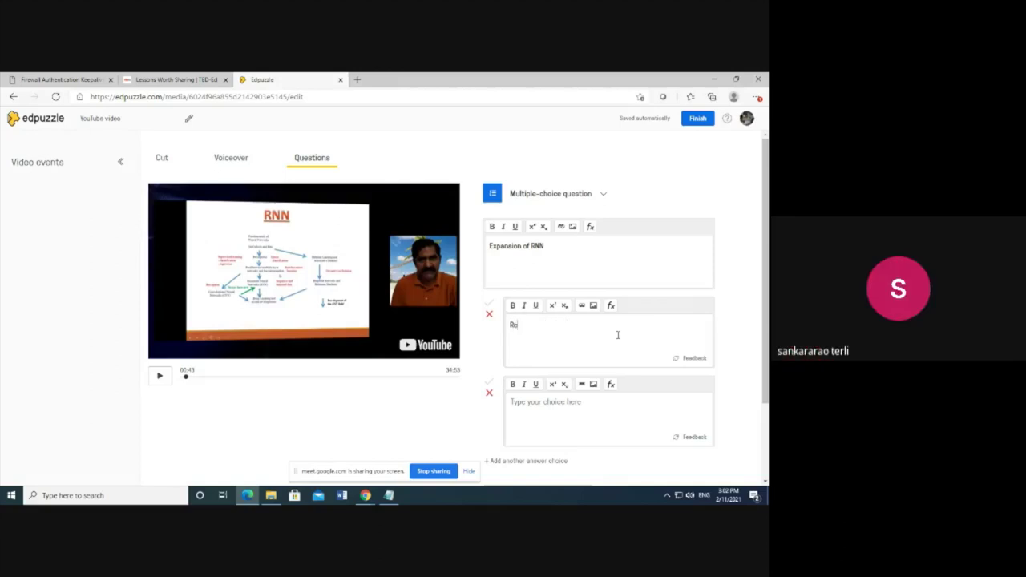
{"action": "type", "text": "current Neural Networks"}
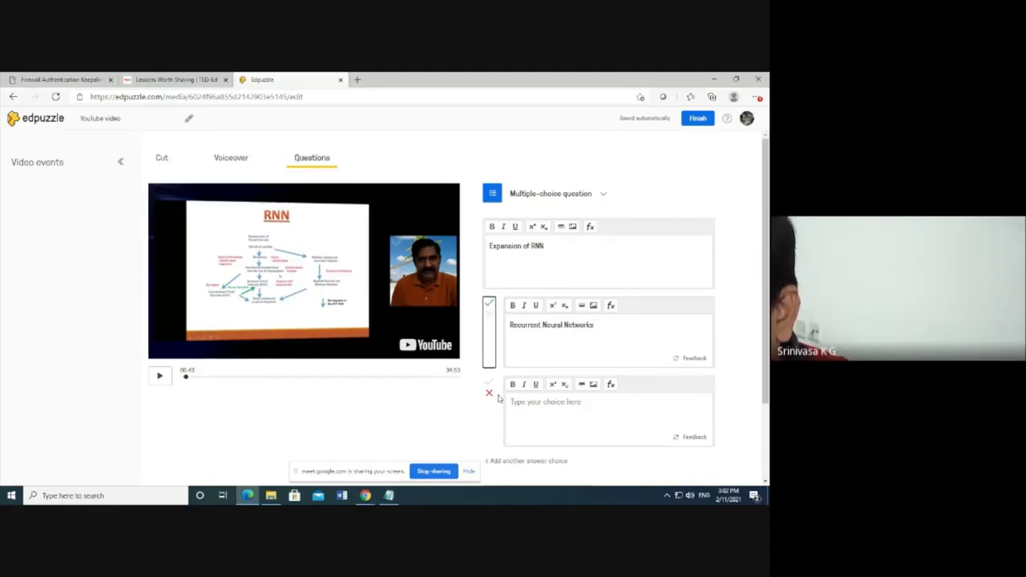
- Add "Reusable Neural Networks" as the incorrect second choice, correcting its spelling, and save the question
{"action": "left_click", "coordinate": [709, 437]}
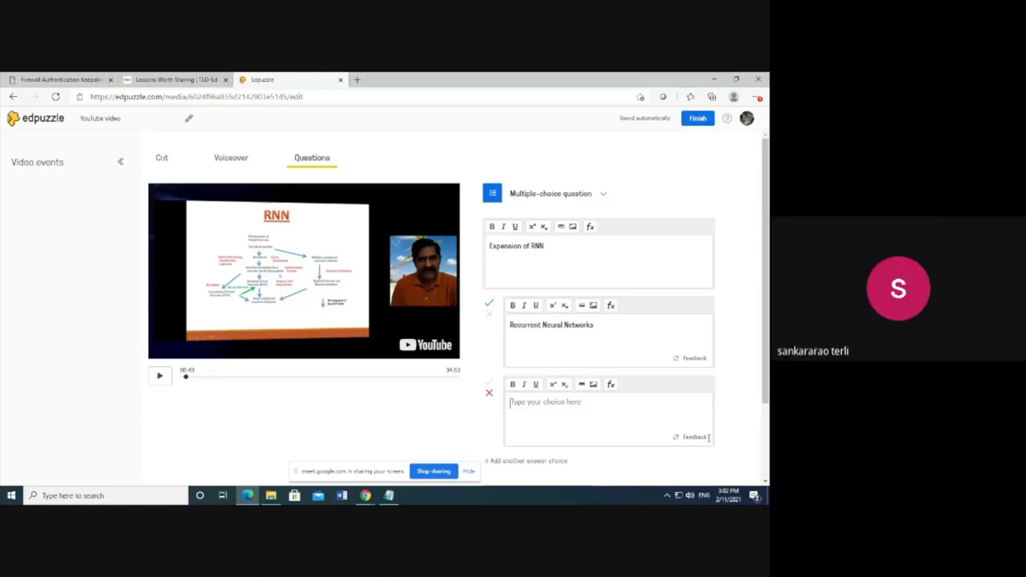
{"action": "type", "text": "Re"}
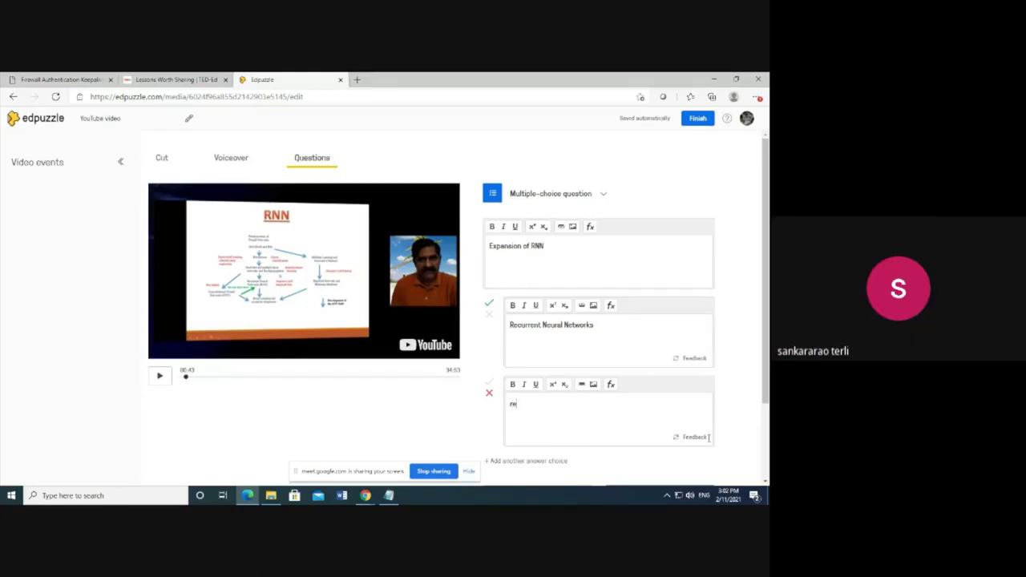
{"action": "type", "text": "usee"}
{"action": "key", "text": "BackSpace"}
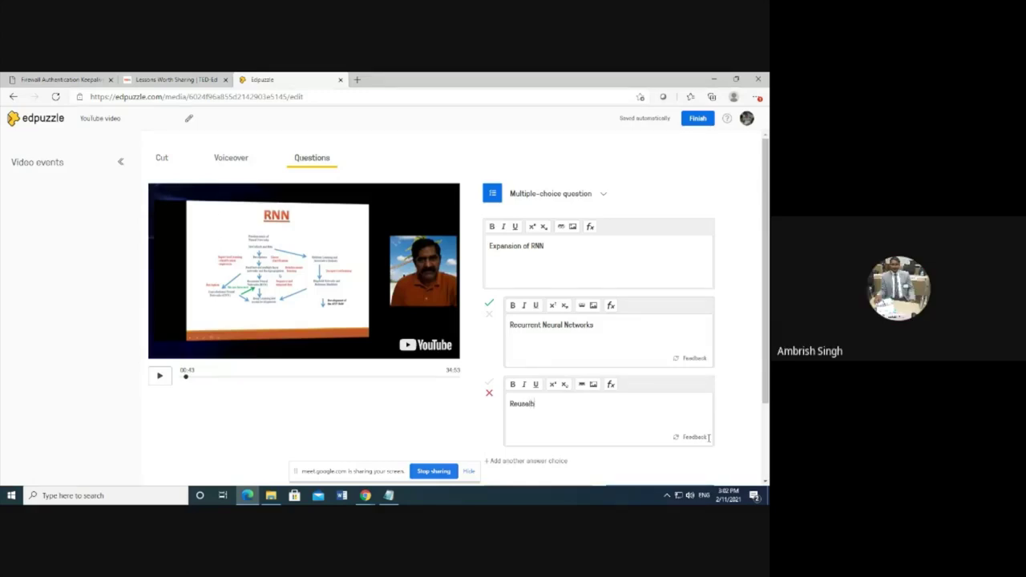
{"action": "type", "text": "e"}
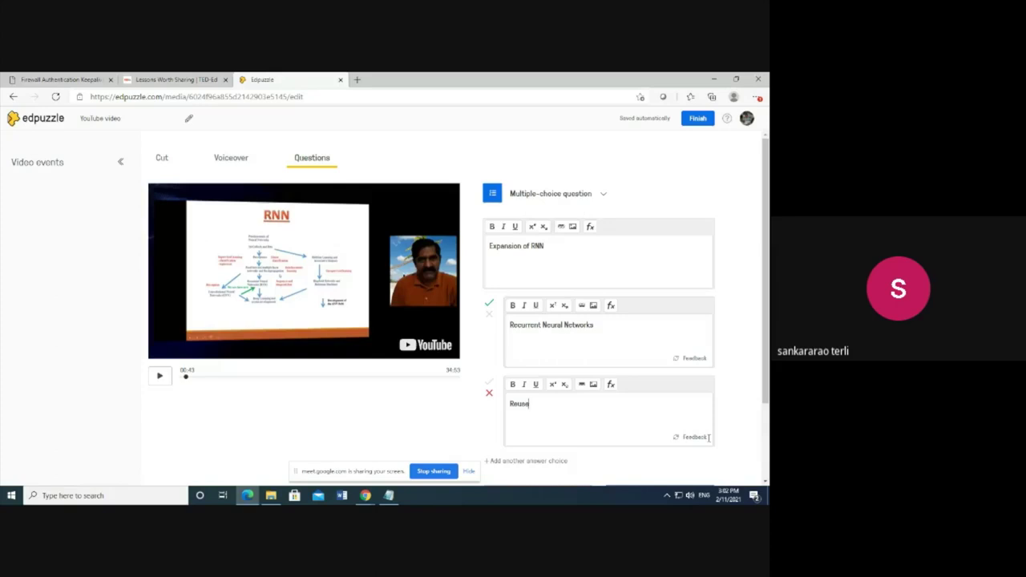
{"action": "type", "text": "ble Neural Networks"}
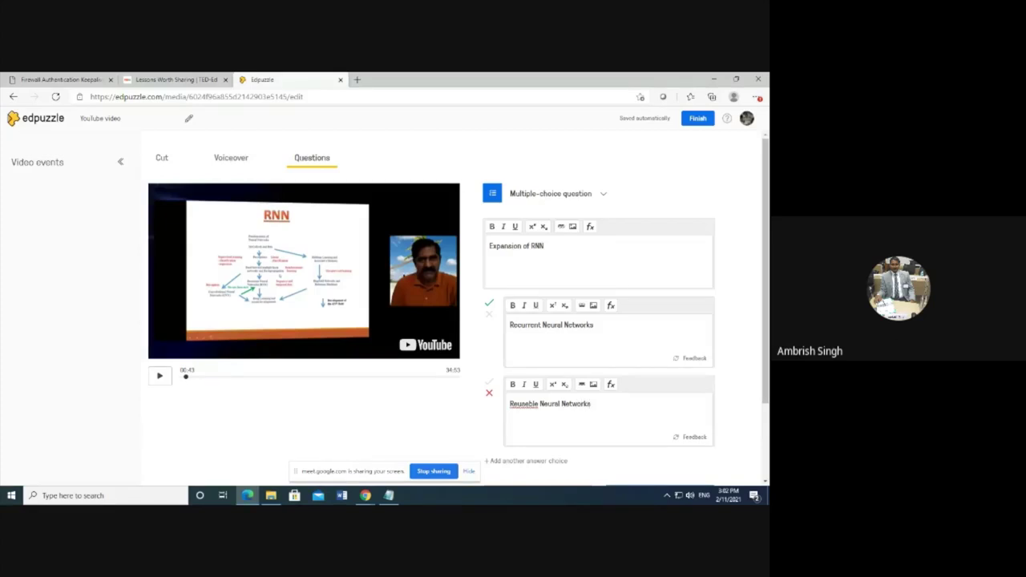
{"action": "right_click", "coordinate": [523, 404]}
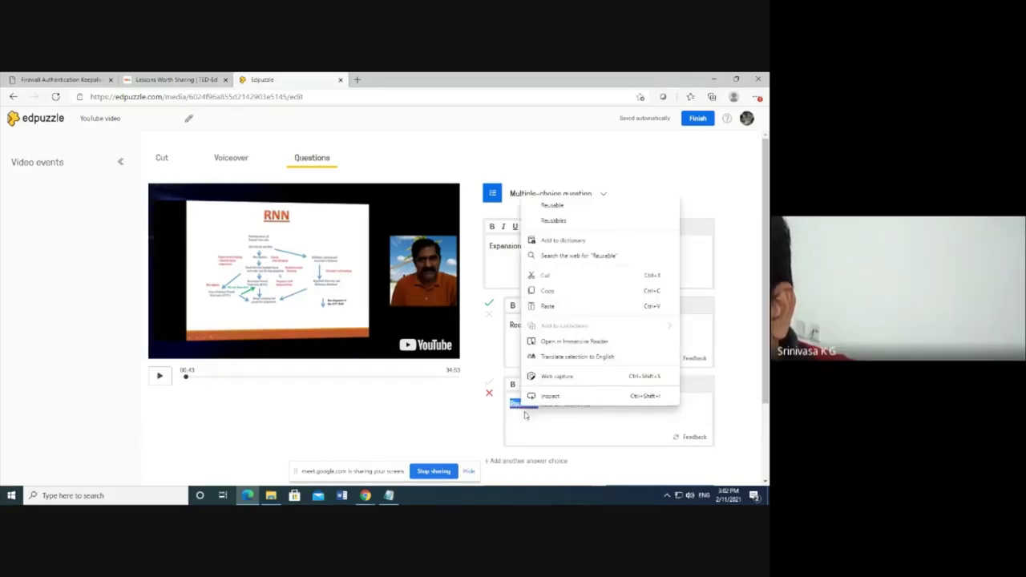
{"action": "left_click", "coordinate": [554, 206]}
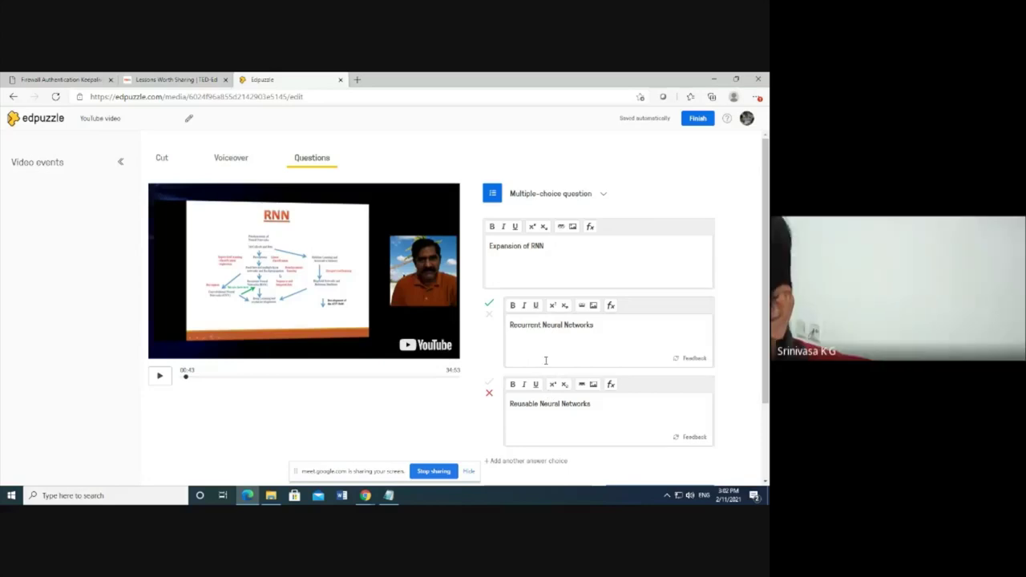
{"action": "scroll", "coordinate": [692, 396], "scroll_direction": "down", "scroll_amount": 2}
{"action": "left_click", "coordinate": [671, 401]}
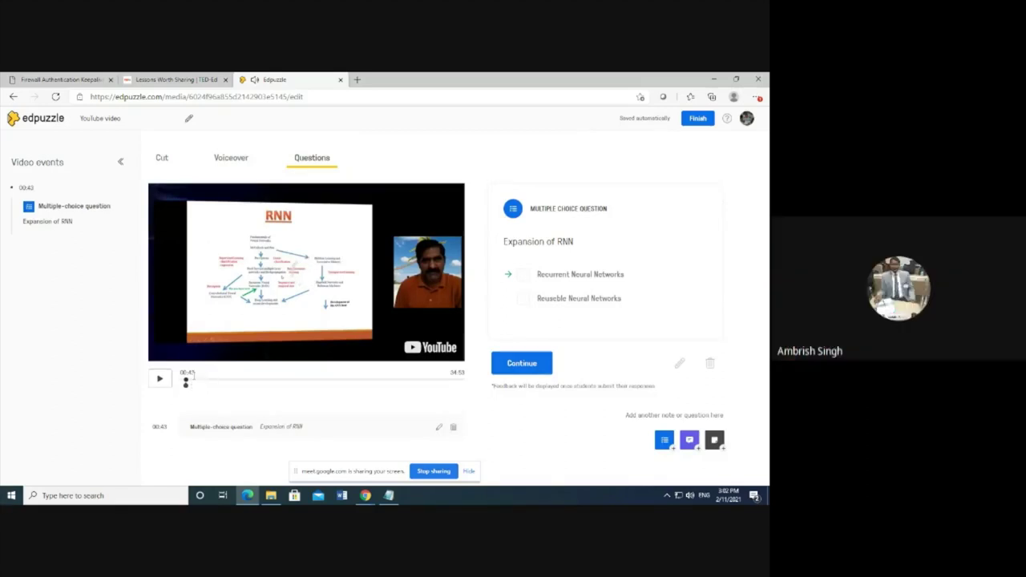
- Play the video on past the 00:43 question, pausing at 01:34 and 01:51 before resuming playback
{"action": "left_click", "coordinate": [159, 379]}
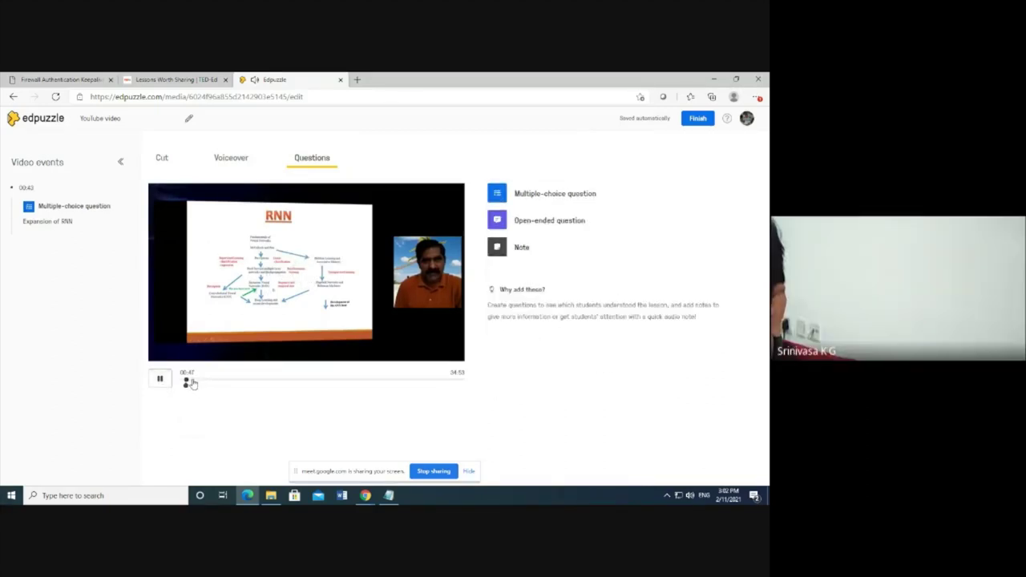
{"action": "key", "text": "space"}
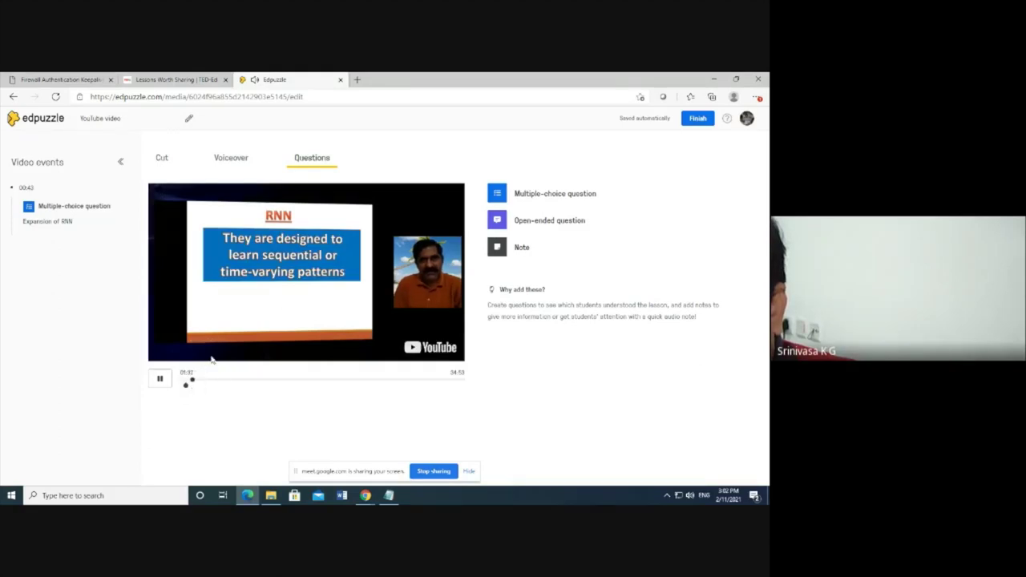
{"action": "left_click", "coordinate": [160, 381]}
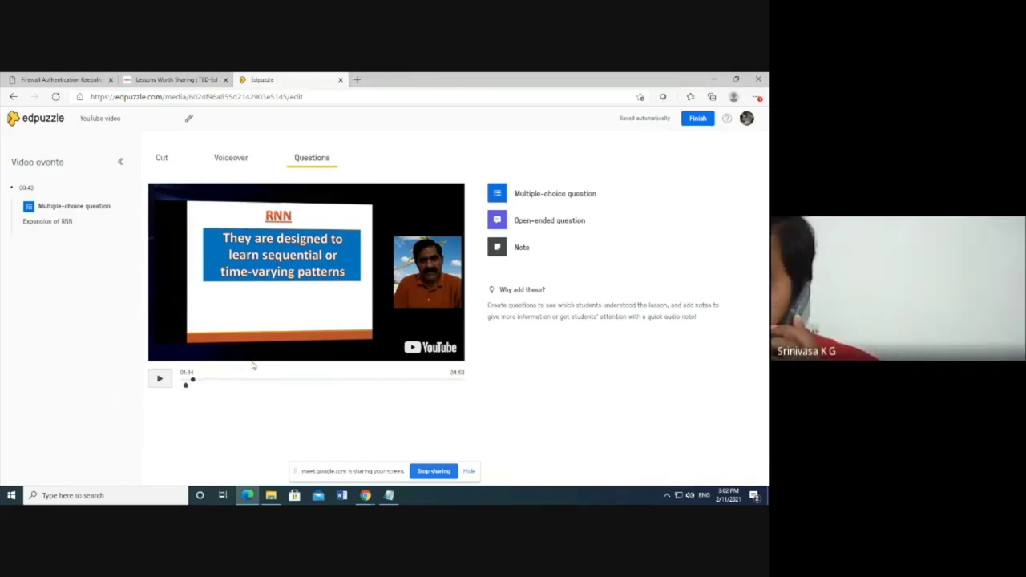
{"action": "left_click", "coordinate": [159, 378]}
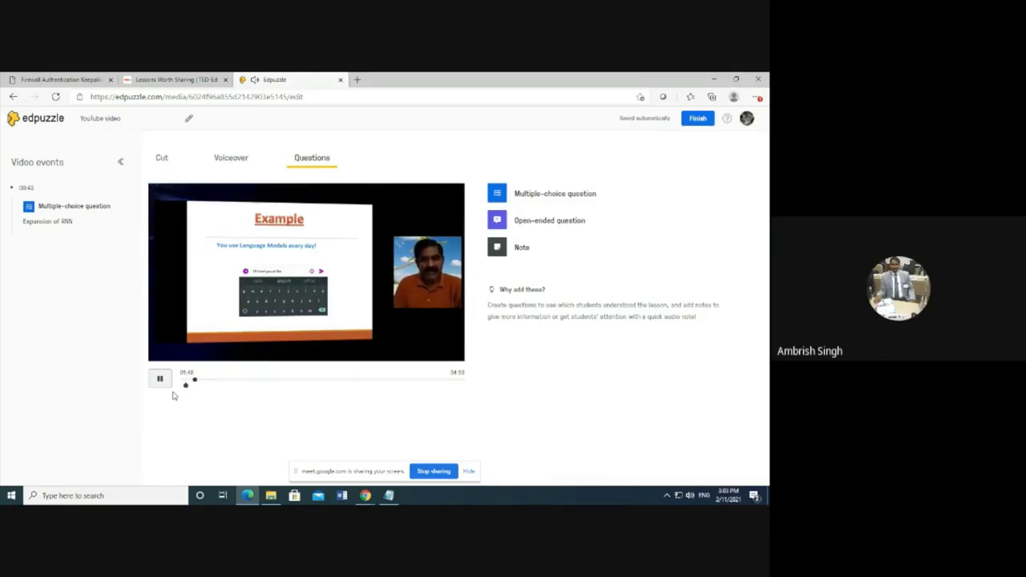
{"action": "left_click", "coordinate": [158, 379]}
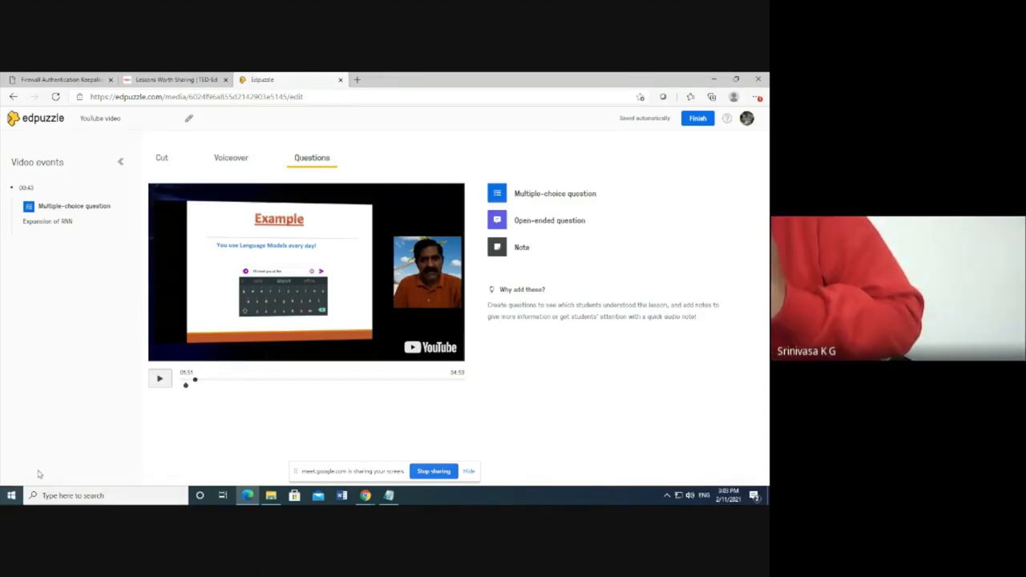
{"action": "left_click", "coordinate": [160, 378]}
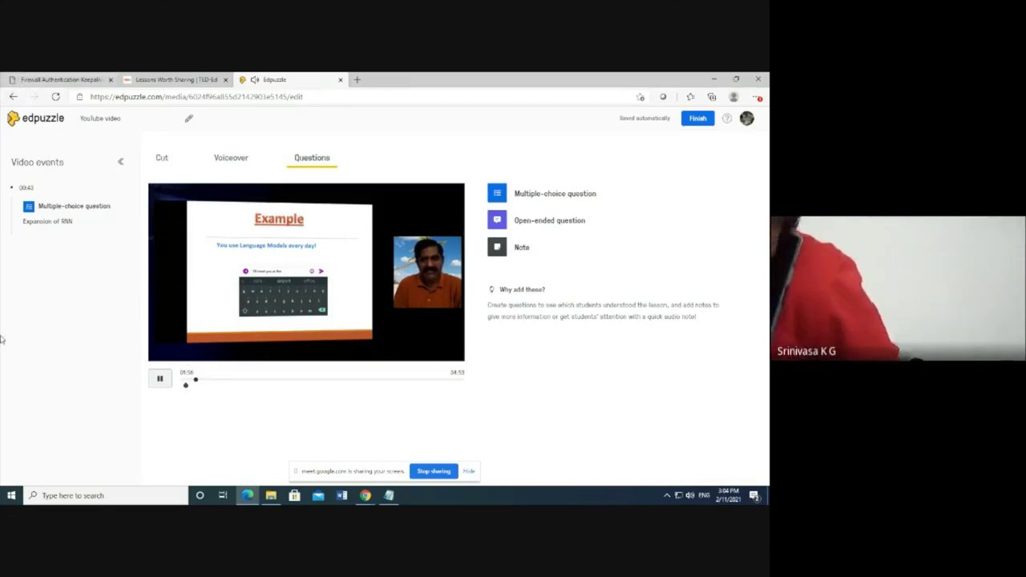
- Look in on the Google Meet call and highlight Edpuzzle's explanation of why to add questions and notes
{"action": "mouse_move", "coordinate": [366, 495]}
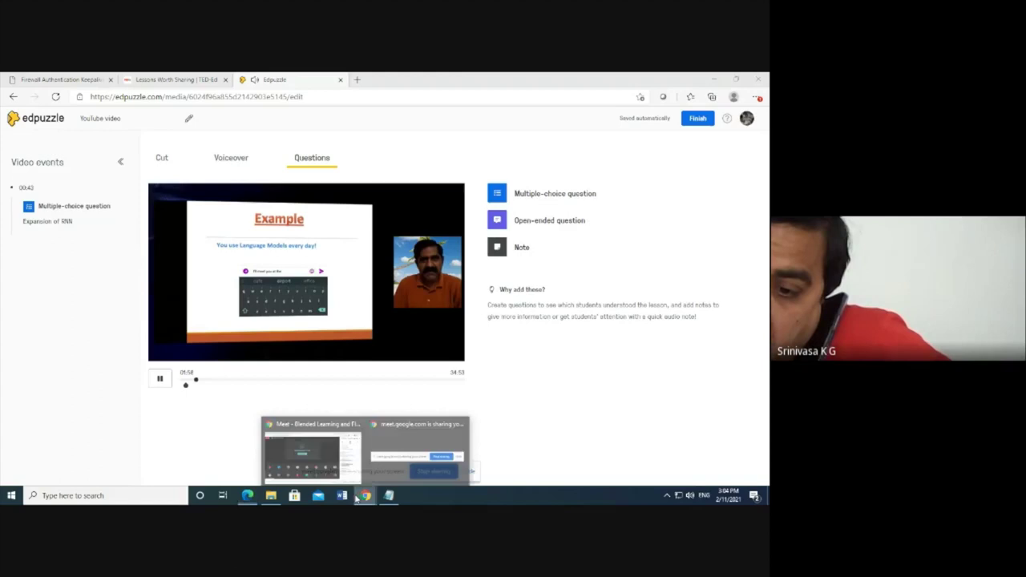
{"action": "left_click", "coordinate": [309, 437]}
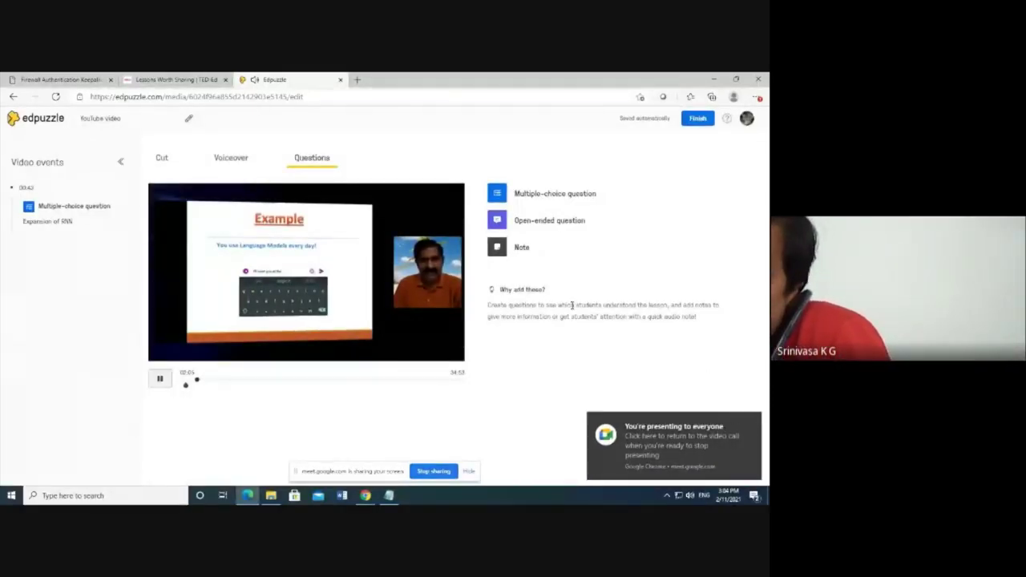
{"action": "left_click_drag", "start_coordinate": [488, 304], "coordinate": [740, 327]}
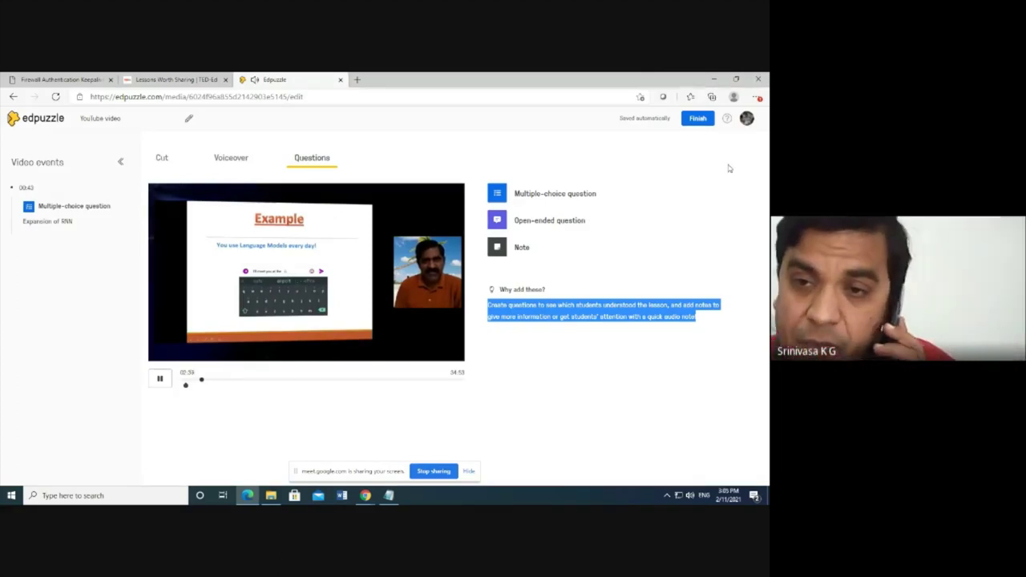
- Start an open-ended question and move its position on by playing the video and pausing at 03:03
{"action": "left_click", "coordinate": [556, 220]}
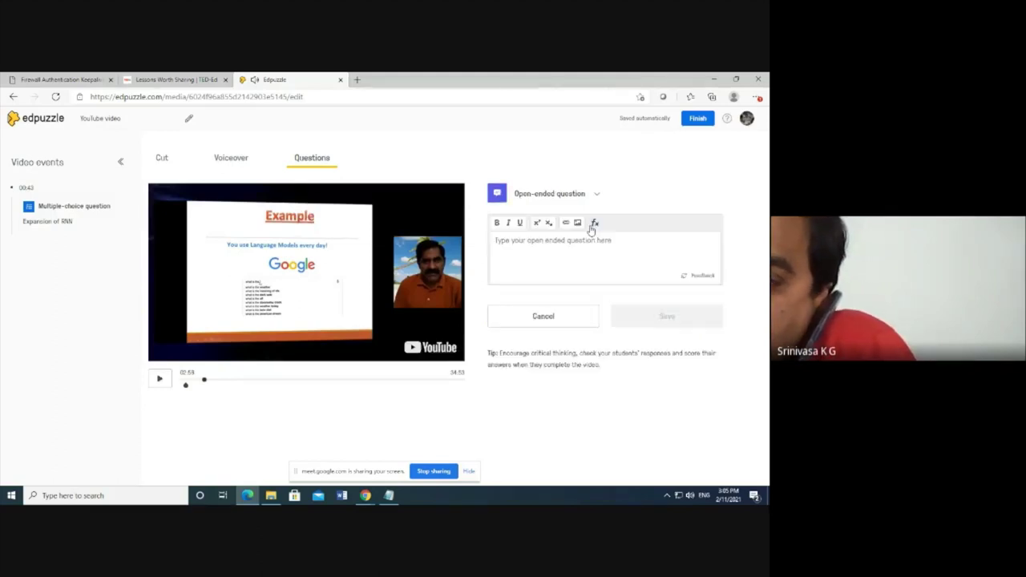
{"action": "left_click", "coordinate": [159, 379]}
{"action": "left_click", "coordinate": [525, 254]}
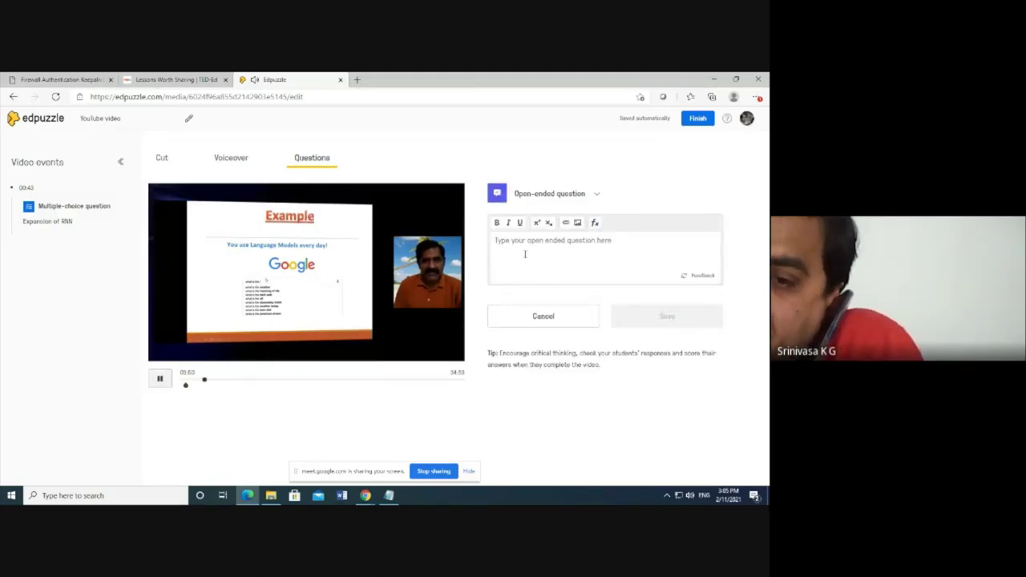
{"action": "left_click", "coordinate": [160, 380]}
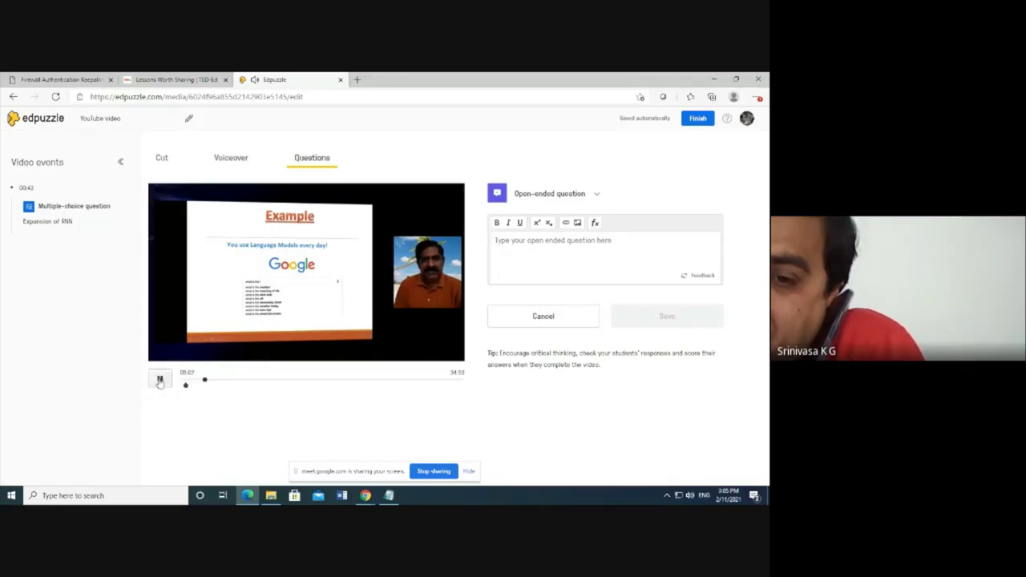
{"action": "left_click", "coordinate": [160, 381]}
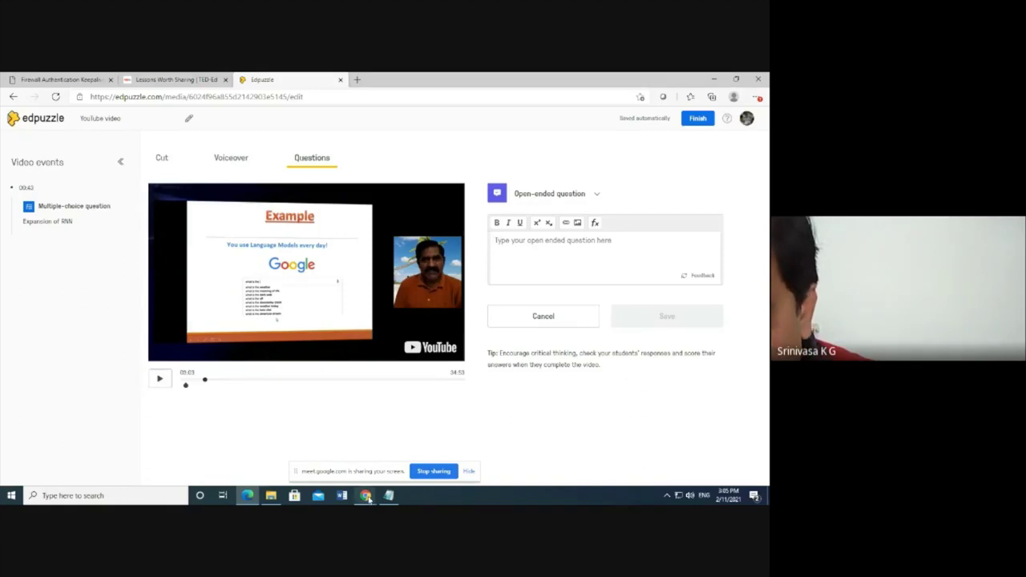
- Check the Google Meet chat, return to Edpuzzle, and save the open-ended question "Give an example of RNN?" at 03:03
{"action": "mouse_move", "coordinate": [366, 496]}
{"action": "left_click", "coordinate": [327, 423]}
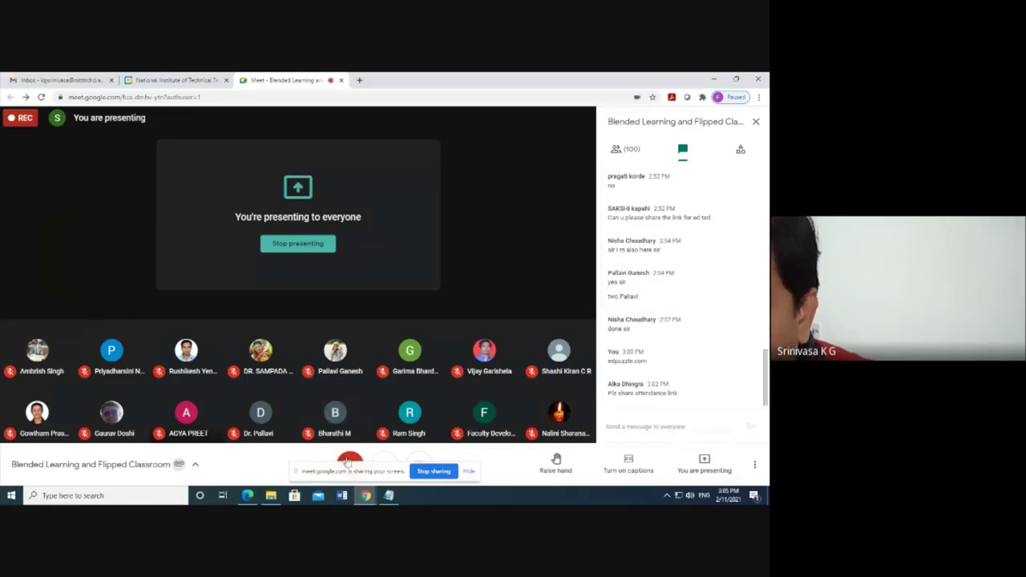
{"action": "left_click", "coordinate": [247, 495]}
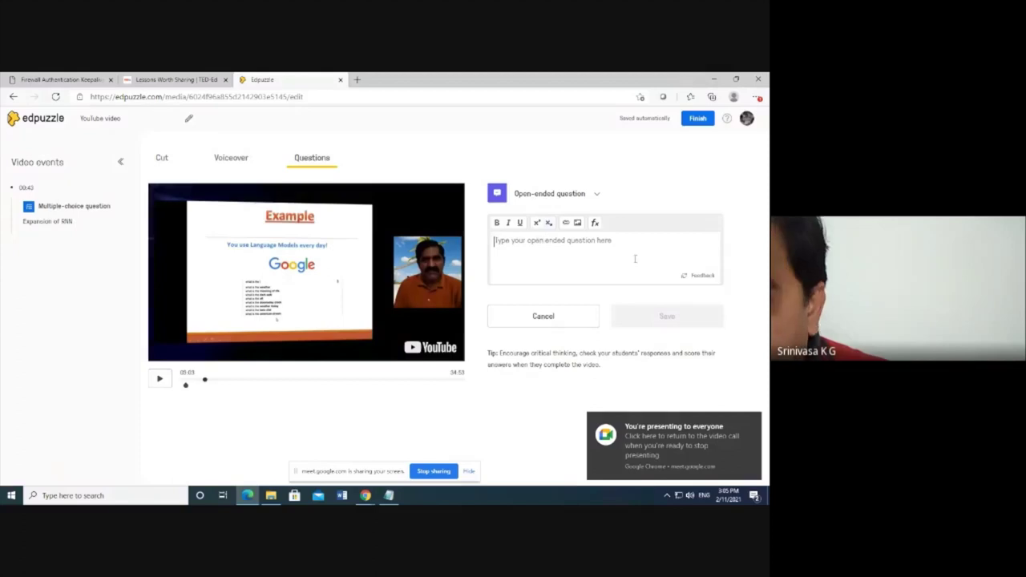
{"action": "type", "text": "Give an example of RNN?"}
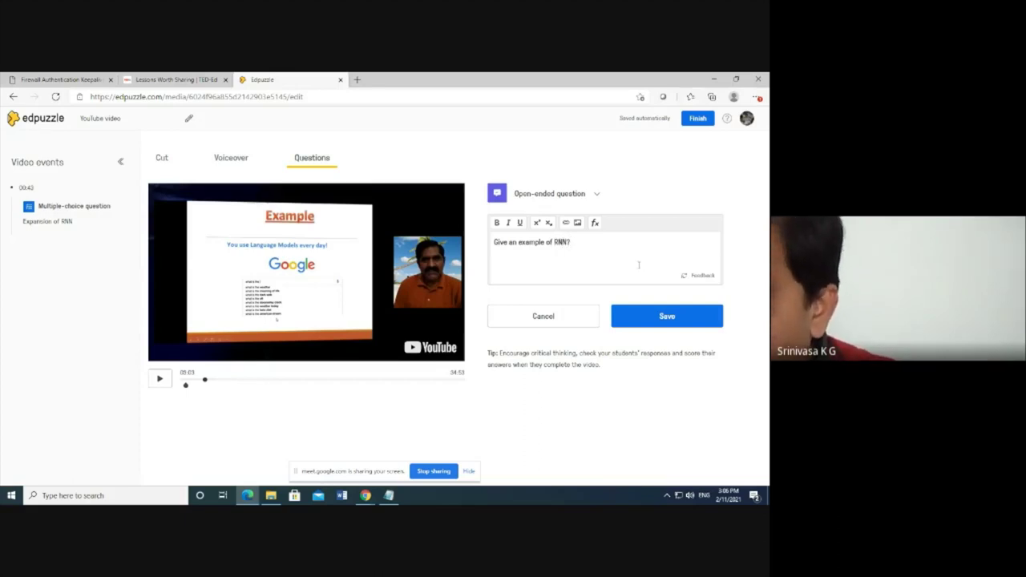
{"action": "left_click", "coordinate": [680, 311]}
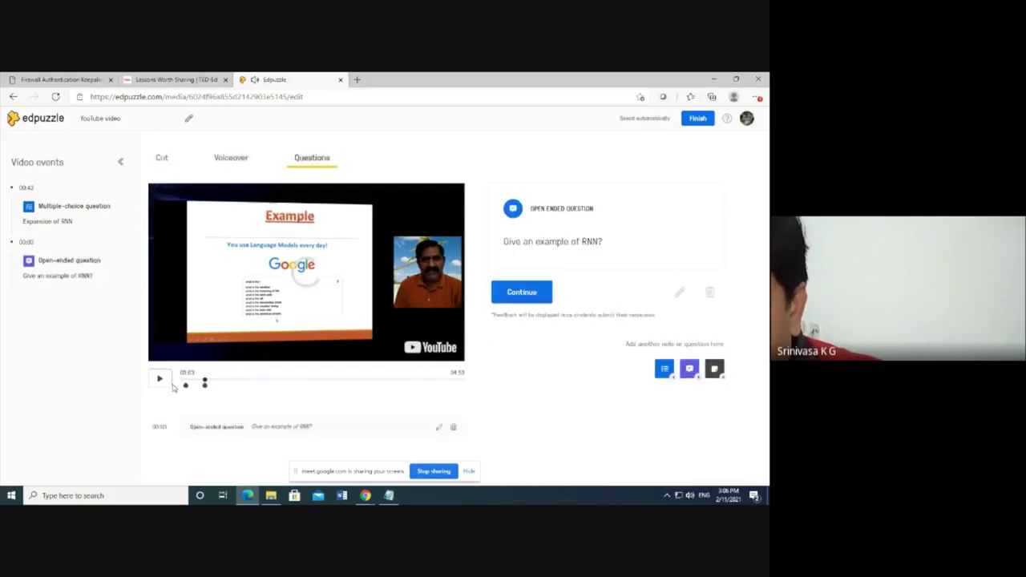
- Continue past the open-ended question, pause playback and finish editing the video lesson
{"action": "left_click", "coordinate": [523, 293]}
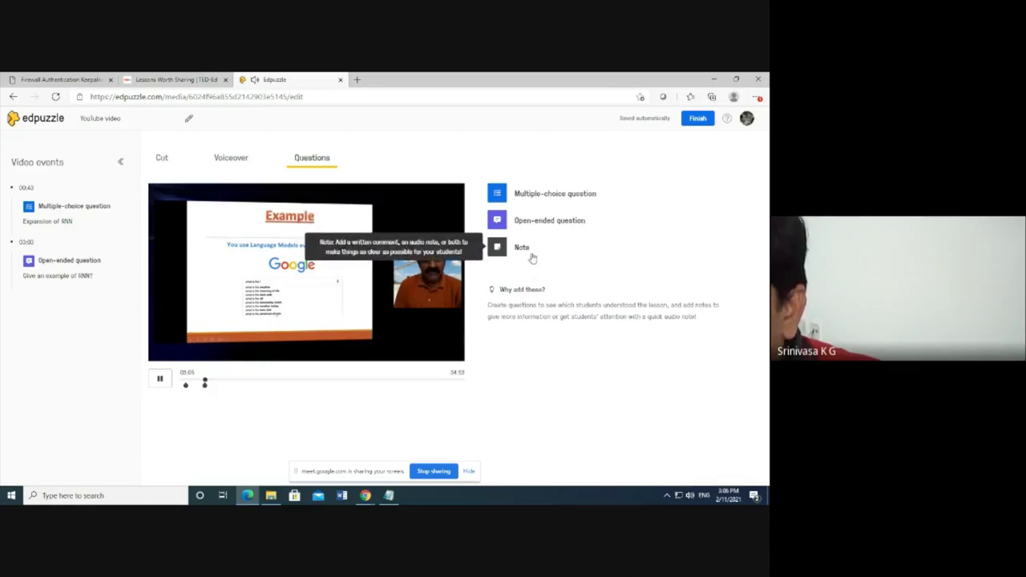
{"action": "left_click", "coordinate": [160, 378]}
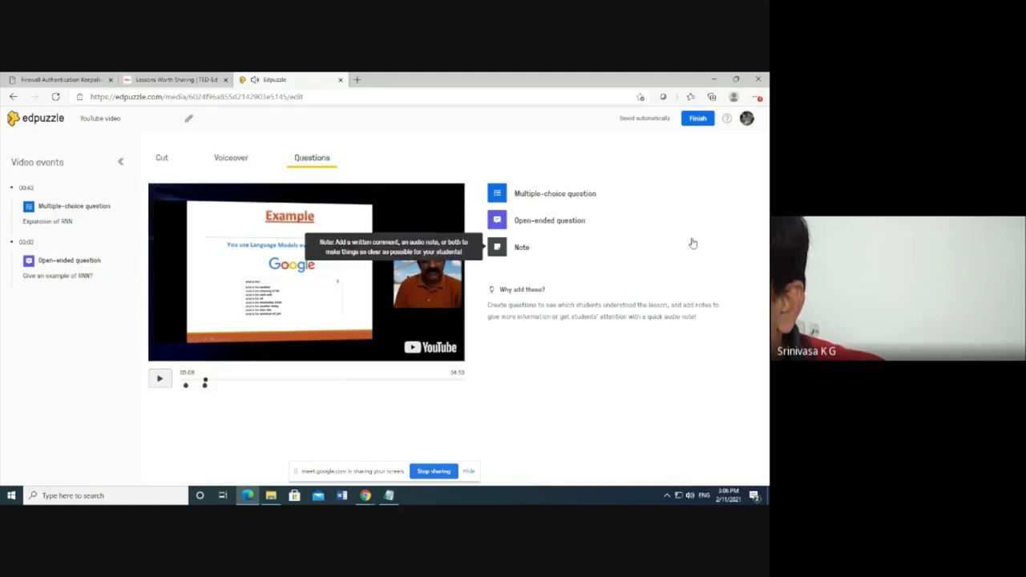
{"action": "left_click", "coordinate": [698, 118]}
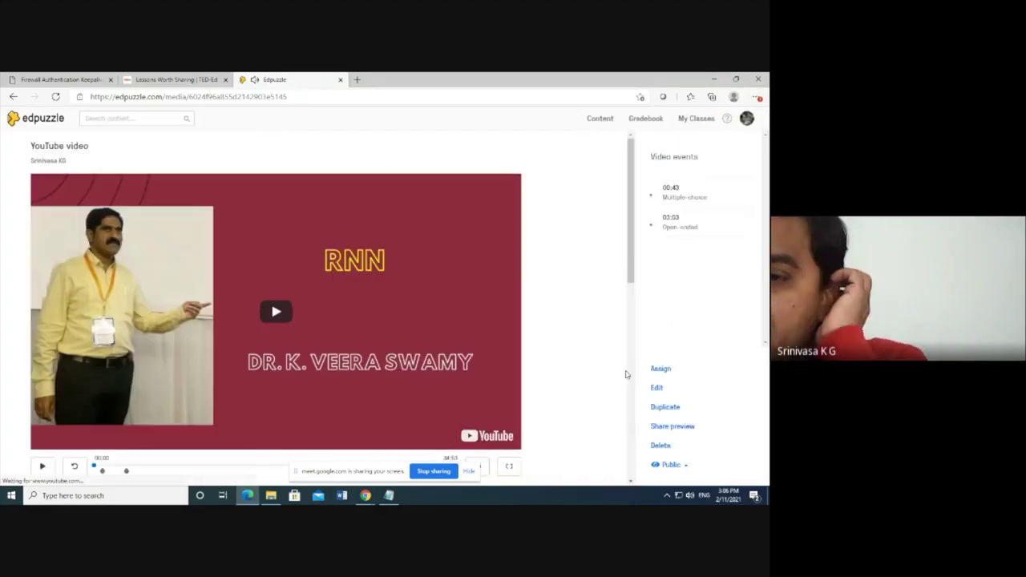
- Review the finished lesson's page and its options for assigning the video to a class
{"action": "scroll", "coordinate": [598, 287], "scroll_direction": "down", "scroll_amount": 3}
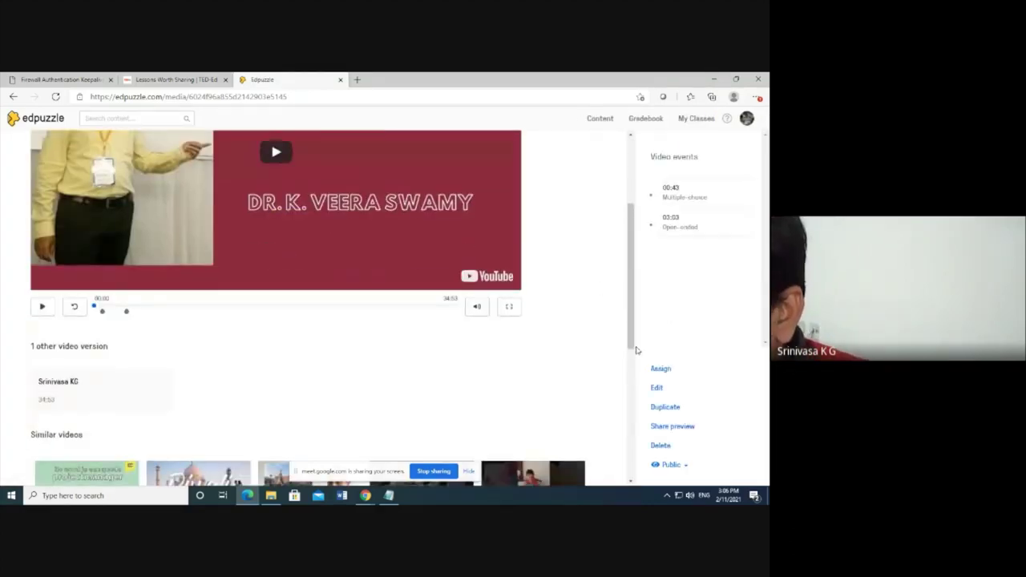
{"action": "left_click", "coordinate": [666, 369]}
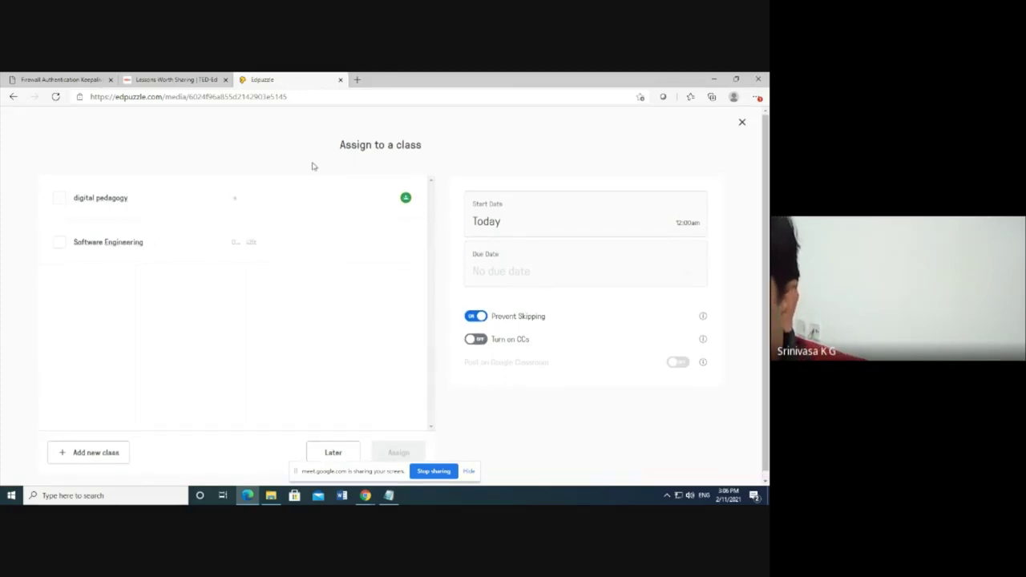
{"action": "scroll", "coordinate": [241, 207], "scroll_direction": "down", "scroll_amount": 1}
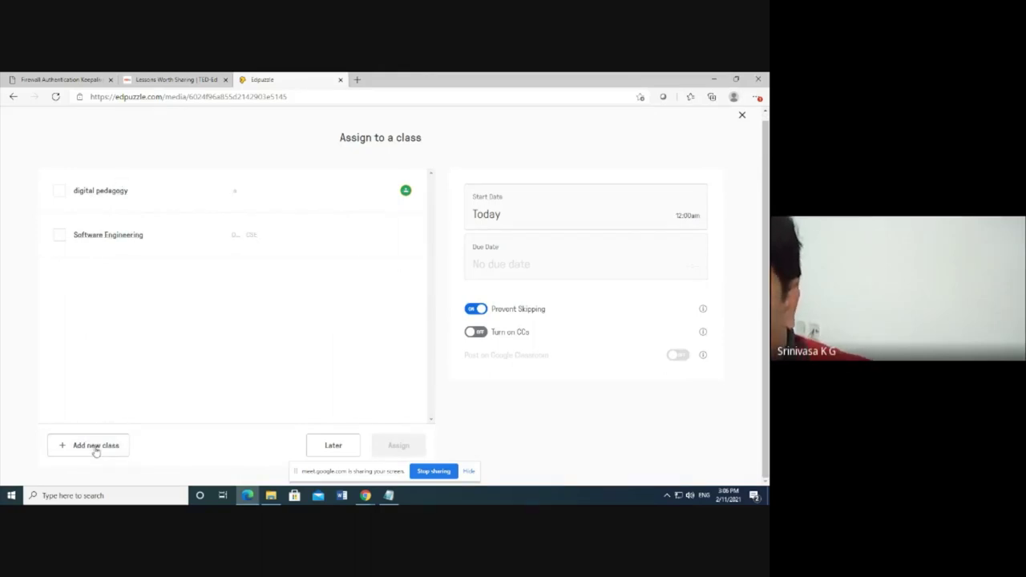
- Leave the class assignment view and reopen the RNN video lesson from My Content
{"action": "left_click", "coordinate": [32, 96]}
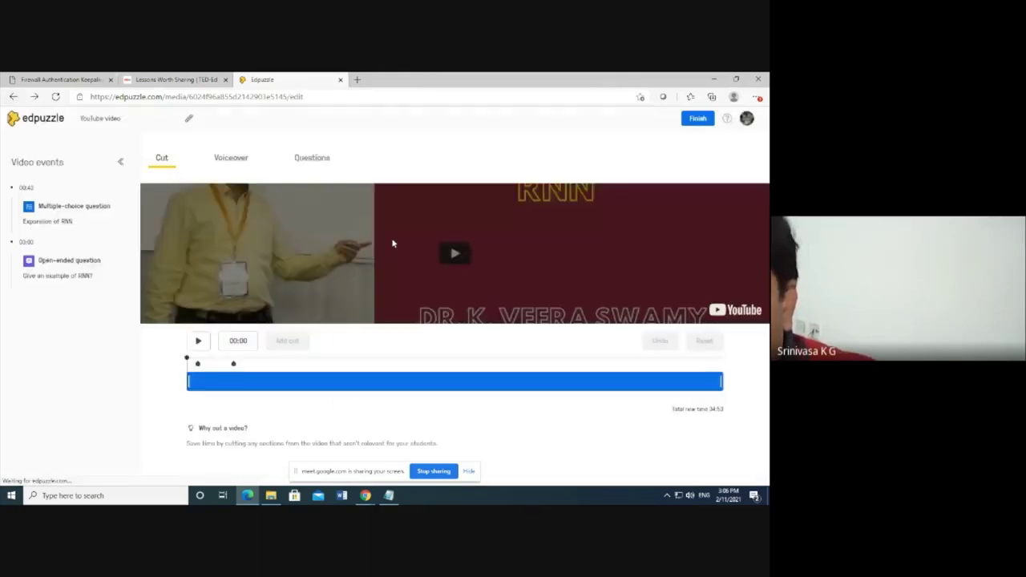
{"action": "left_click", "coordinate": [12, 96]}
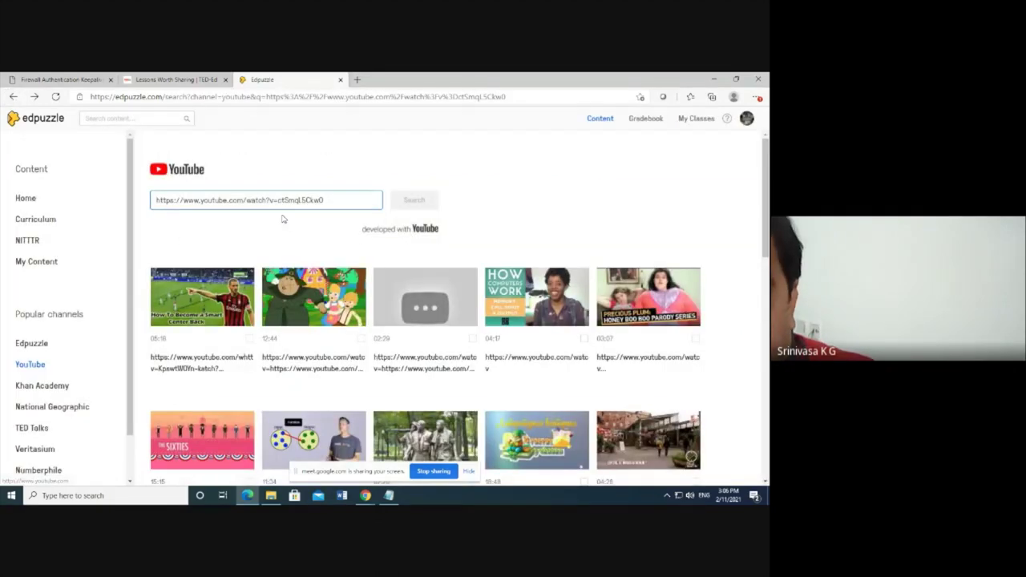
{"action": "left_click", "coordinate": [39, 262]}
{"action": "left_click", "coordinate": [208, 340]}
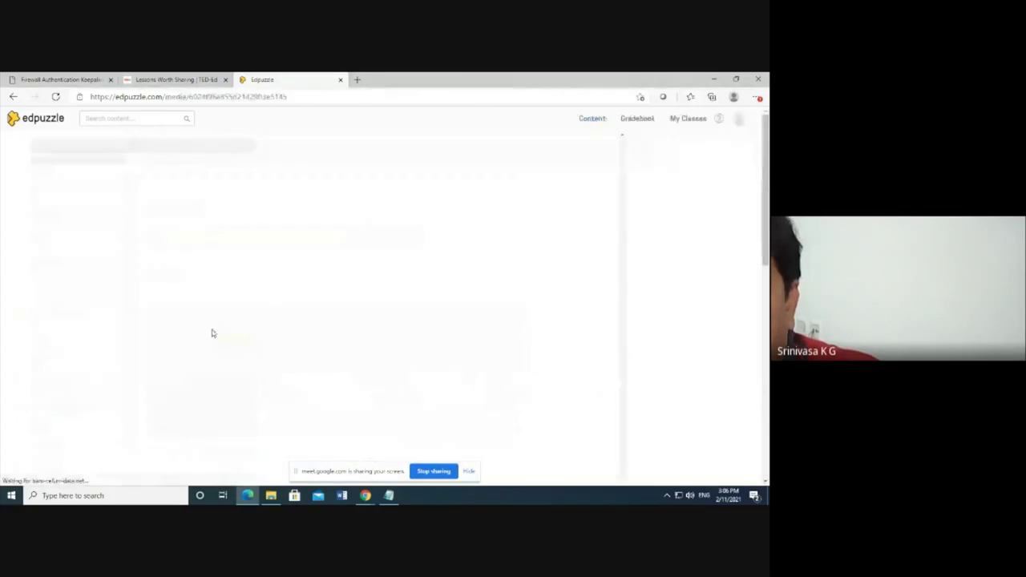
{"action": "scroll", "coordinate": [259, 317], "scroll_direction": "down", "scroll_amount": 1}
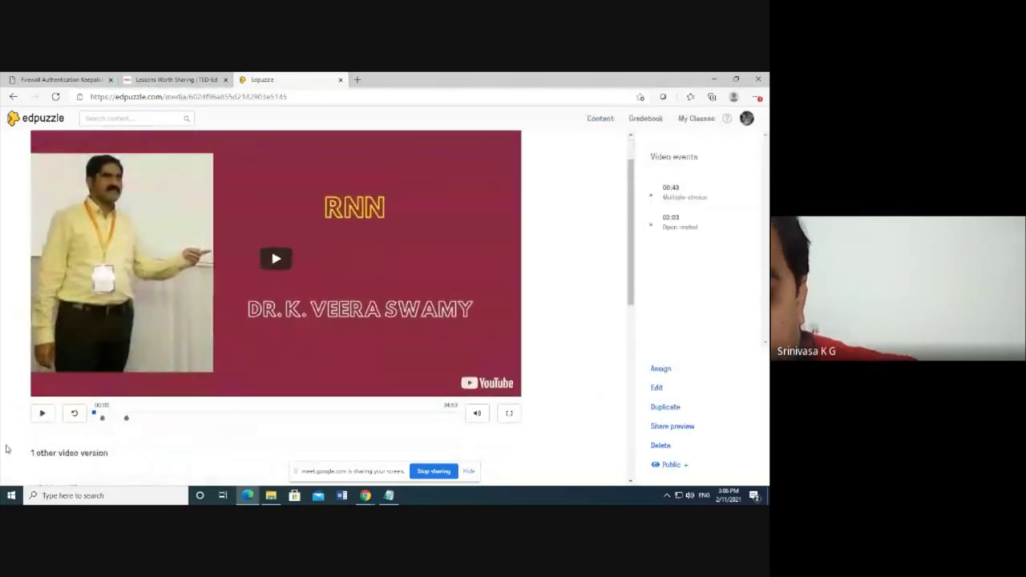
- Play the lesson to the "Expansion of RNN" question, submit "Recurrent Neural Networks" as the answer and continue the video
{"action": "left_click", "coordinate": [42, 414]}
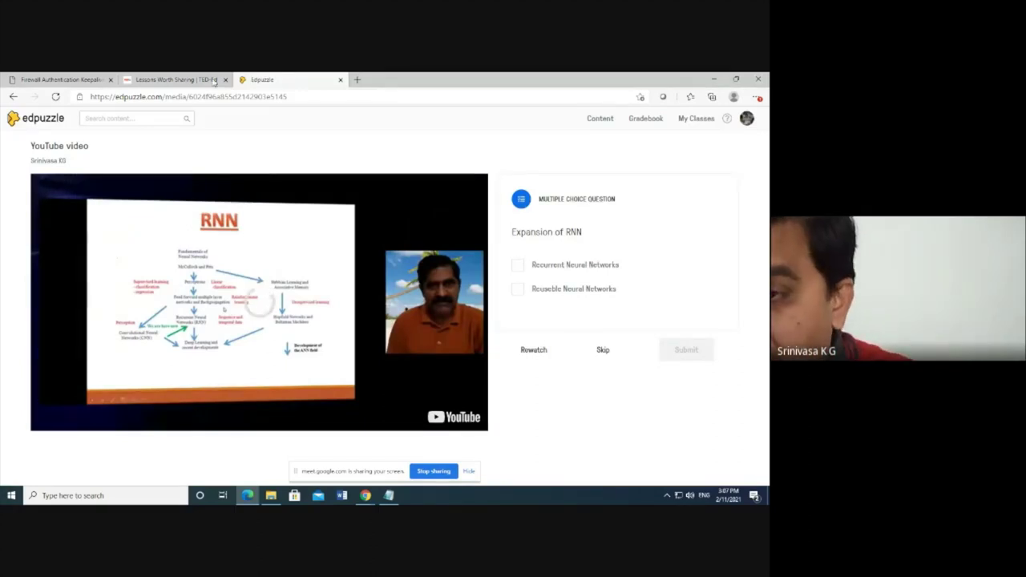
{"action": "left_click", "coordinate": [518, 270]}
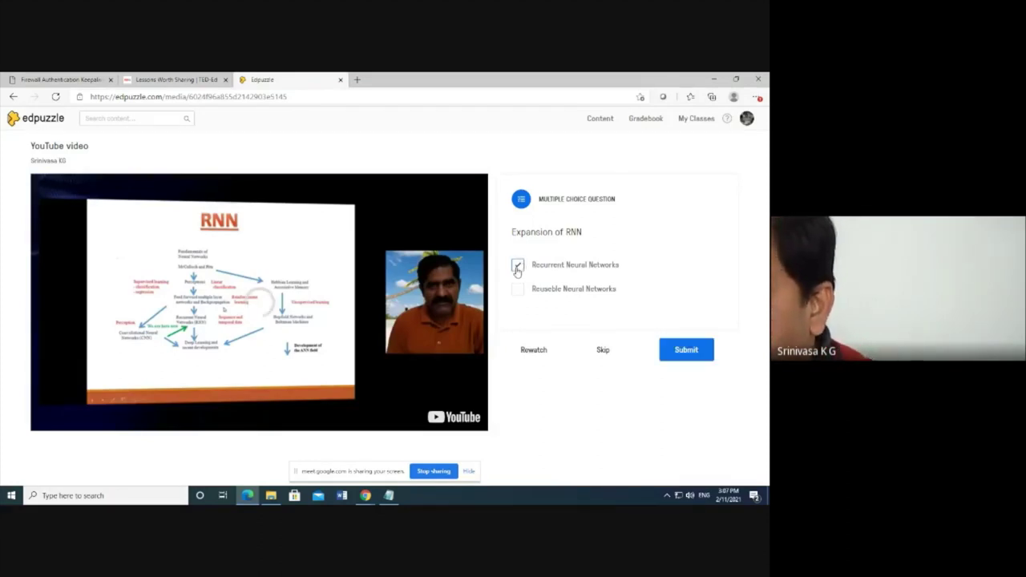
{"action": "left_click", "coordinate": [691, 355]}
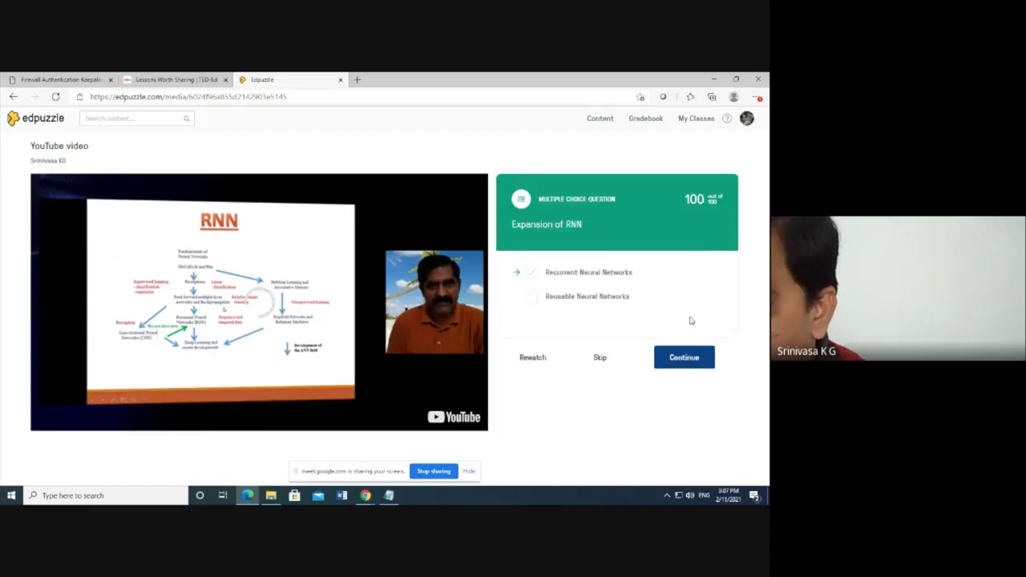
{"action": "left_click", "coordinate": [683, 358]}
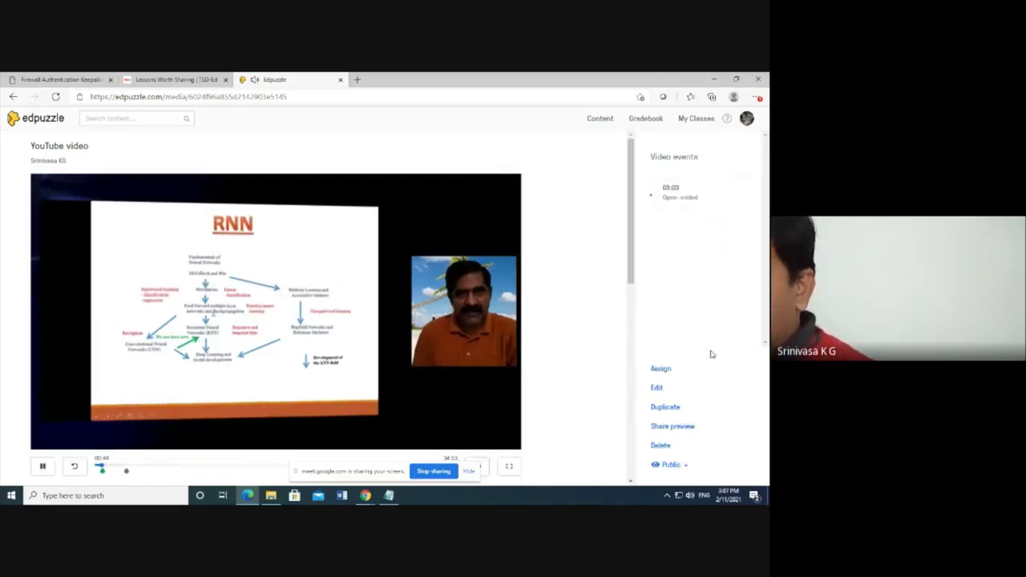
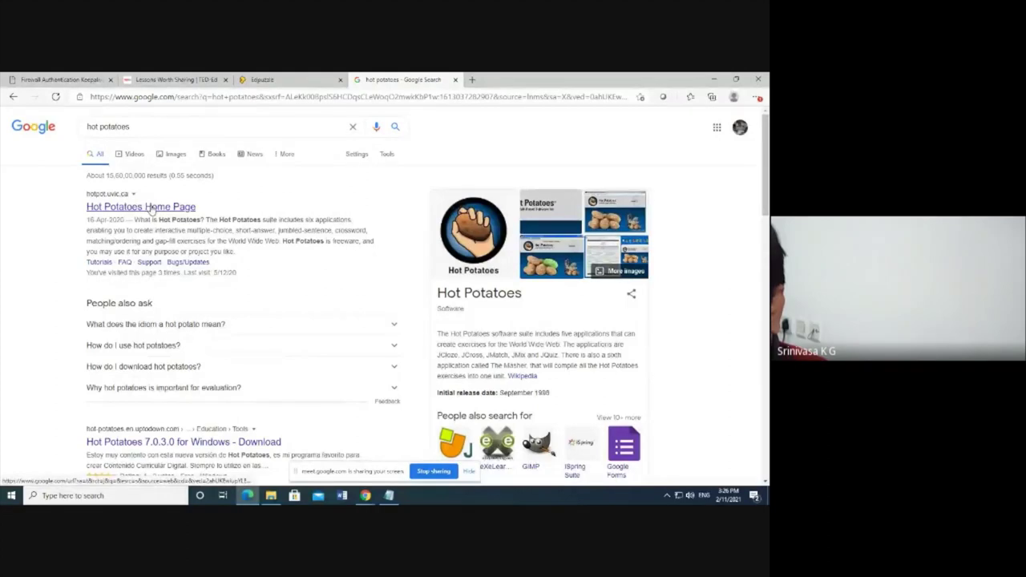
- Open the Hot Potatoes Home Page from the Google results for "hot potatoes"
{"action": "scroll", "coordinate": [165, 209], "scroll_direction": "down", "scroll_amount": 2}
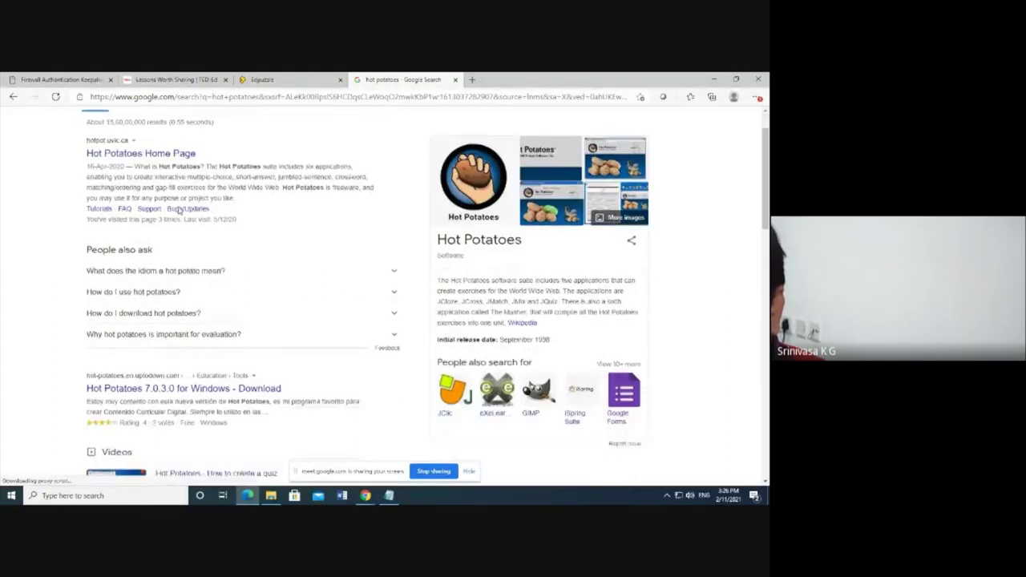
{"action": "scroll", "coordinate": [176, 207], "scroll_direction": "up", "scroll_amount": 2}
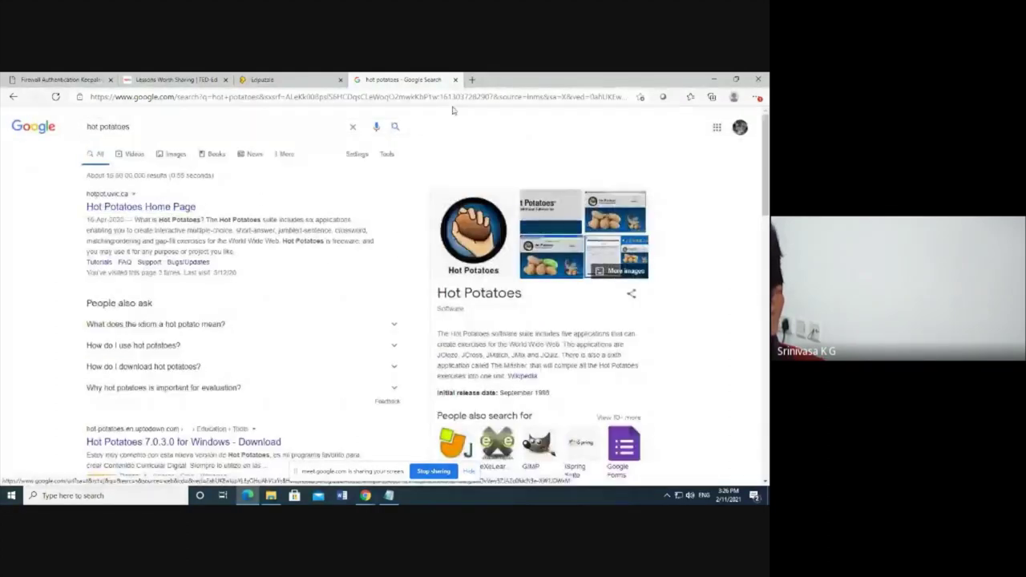
{"action": "left_click", "coordinate": [158, 208]}
{"action": "scroll", "coordinate": [170, 264], "scroll_direction": "down", "scroll_amount": 2}
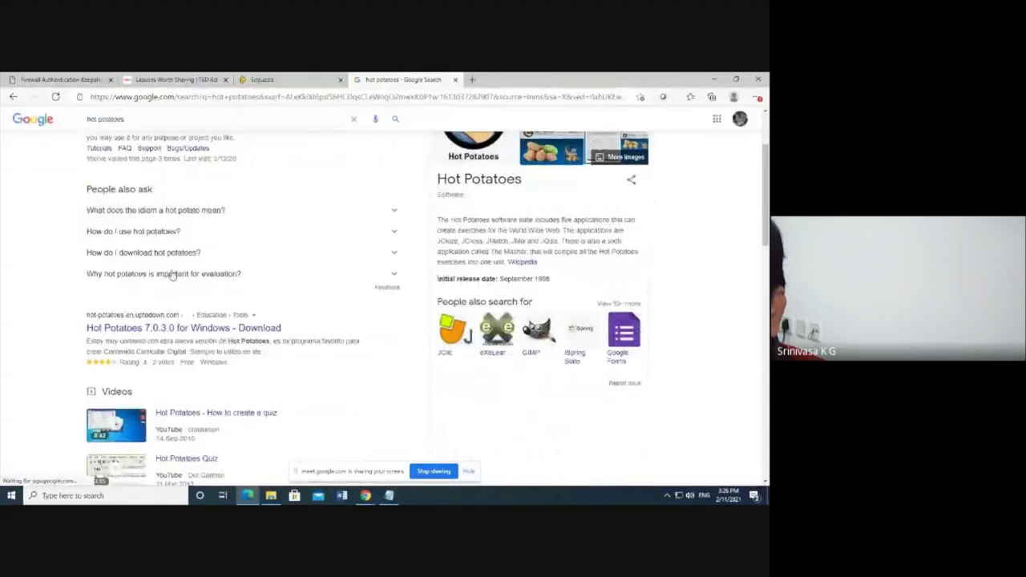
{"action": "left_click", "coordinate": [327, 79]}
{"action": "left_click", "coordinate": [398, 80]}
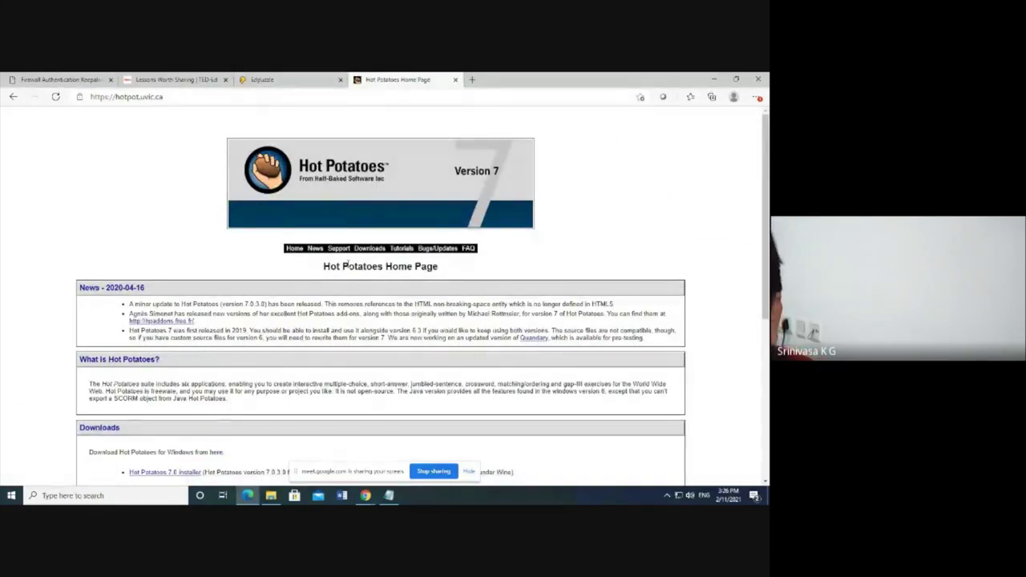
- Examine the Hot Potatoes home page, highlighting the exercise types in its description and reviewing the download links
{"action": "scroll", "coordinate": [129, 383], "scroll_direction": "down", "scroll_amount": 1}
{"action": "scroll", "coordinate": [129, 383], "scroll_direction": "down", "scroll_amount": 2}
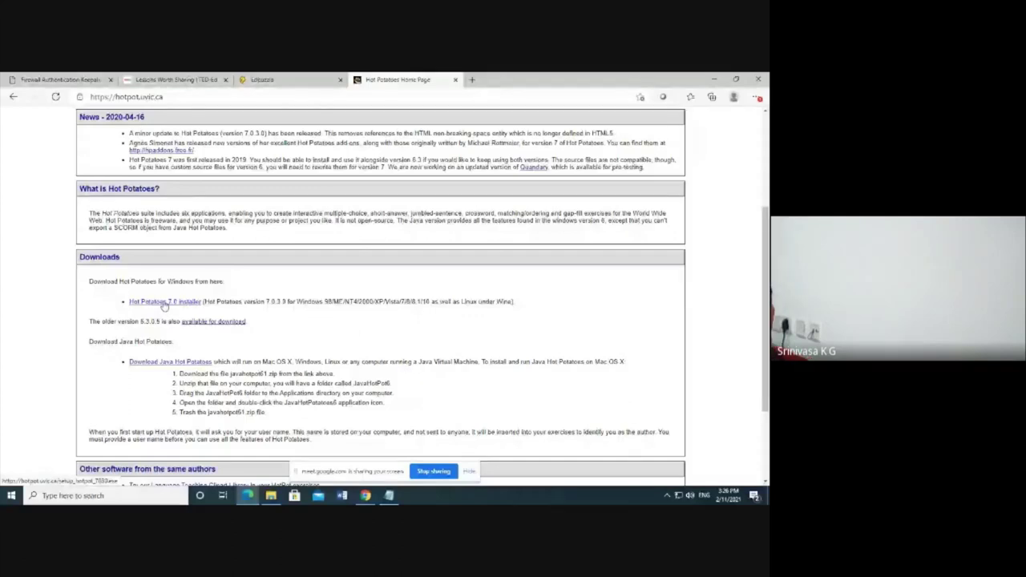
{"action": "scroll", "coordinate": [259, 317], "scroll_direction": "down", "scroll_amount": 2}
{"action": "scroll", "coordinate": [261, 313], "scroll_direction": "up", "scroll_amount": 5}
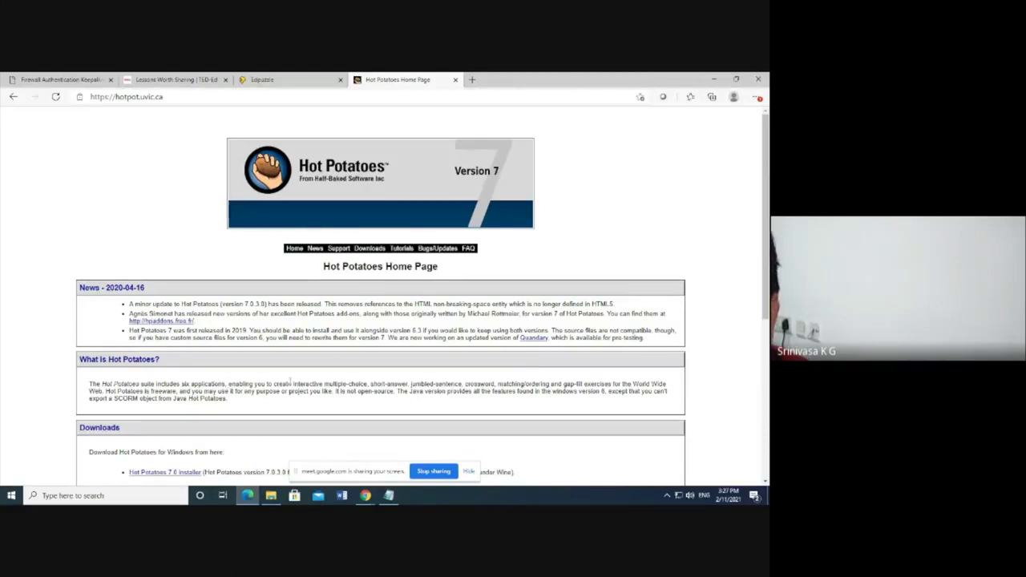
{"action": "left_click_drag", "start_coordinate": [228, 386], "coordinate": [457, 385]}
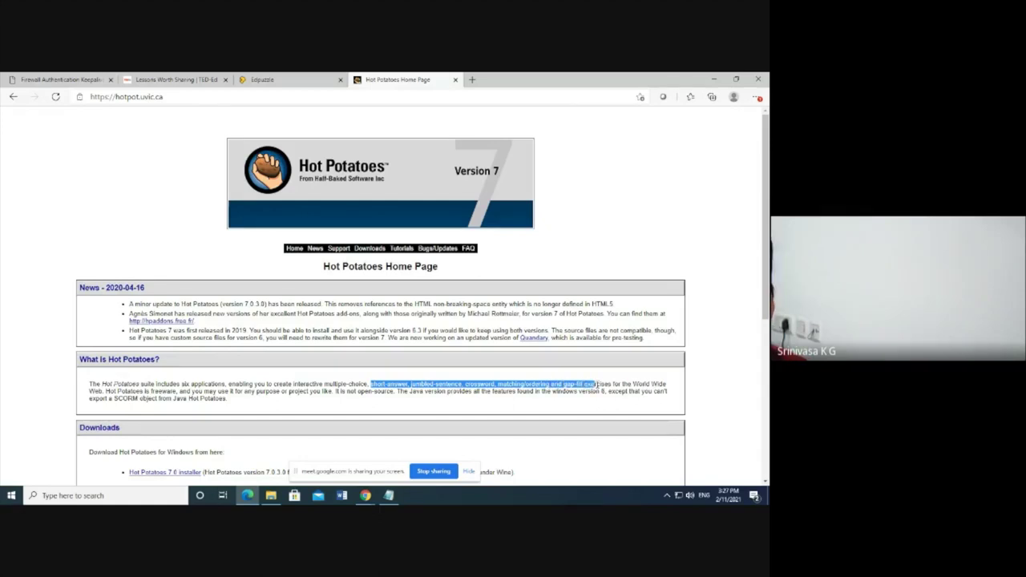
{"action": "left_click_drag", "start_coordinate": [659, 383], "coordinate": [613, 409]}
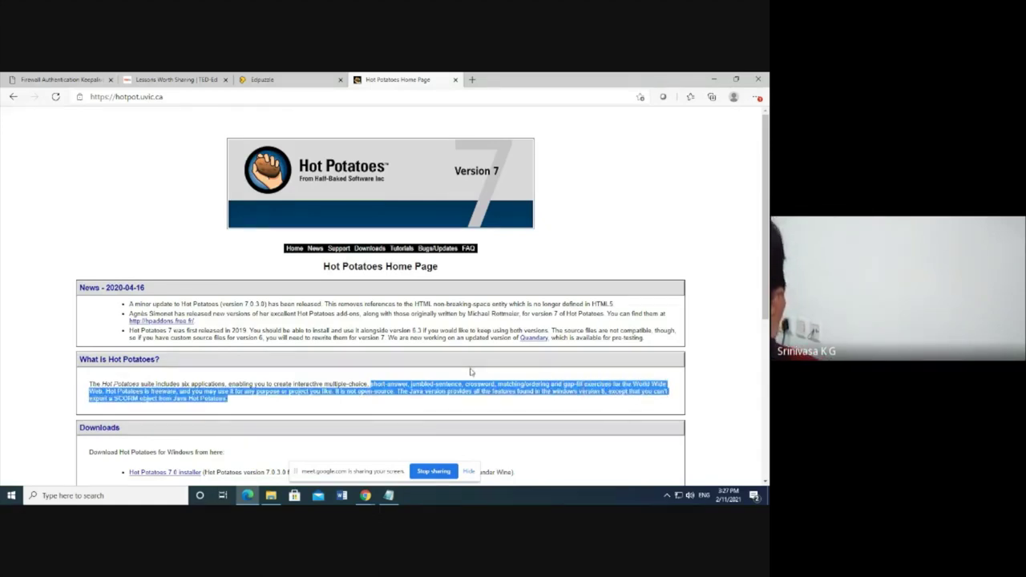
{"action": "scroll", "coordinate": [355, 361], "scroll_direction": "down", "scroll_amount": 5}
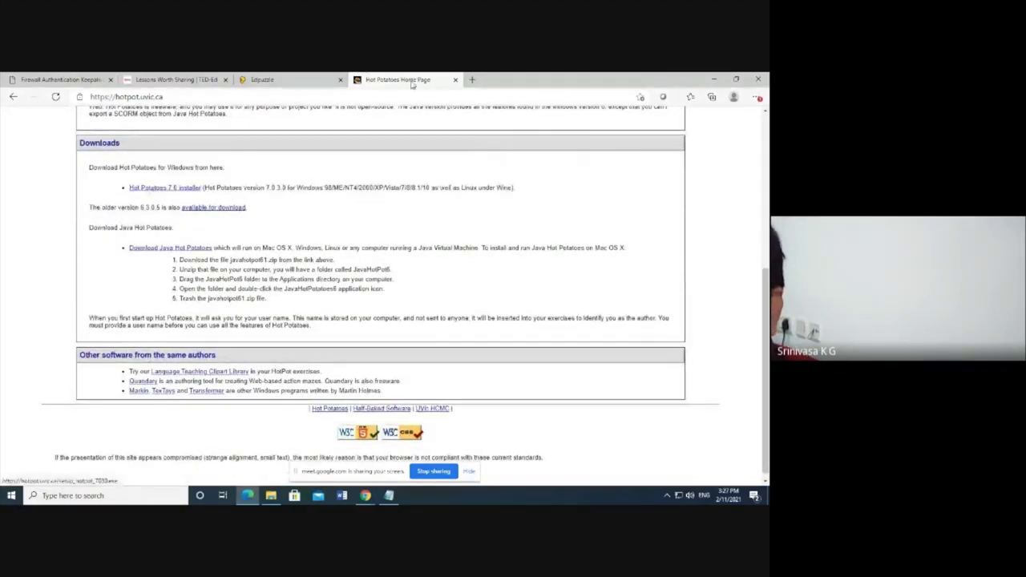
- Minimize the browser, launch Hot Potatoes from the desktop and open its JQuiz editor
{"action": "left_click", "coordinate": [711, 79]}
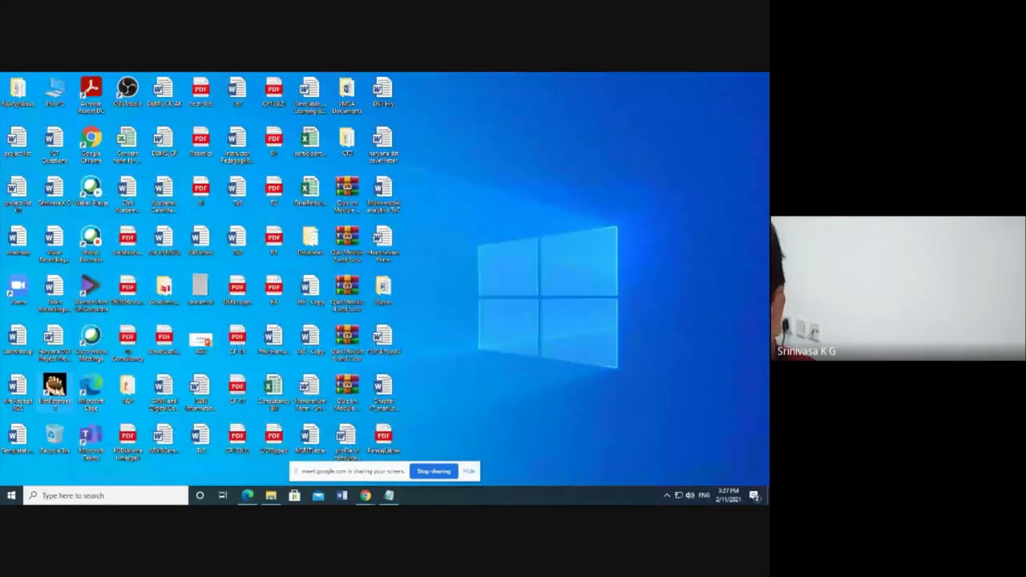
{"action": "double_click", "coordinate": [54, 389]}
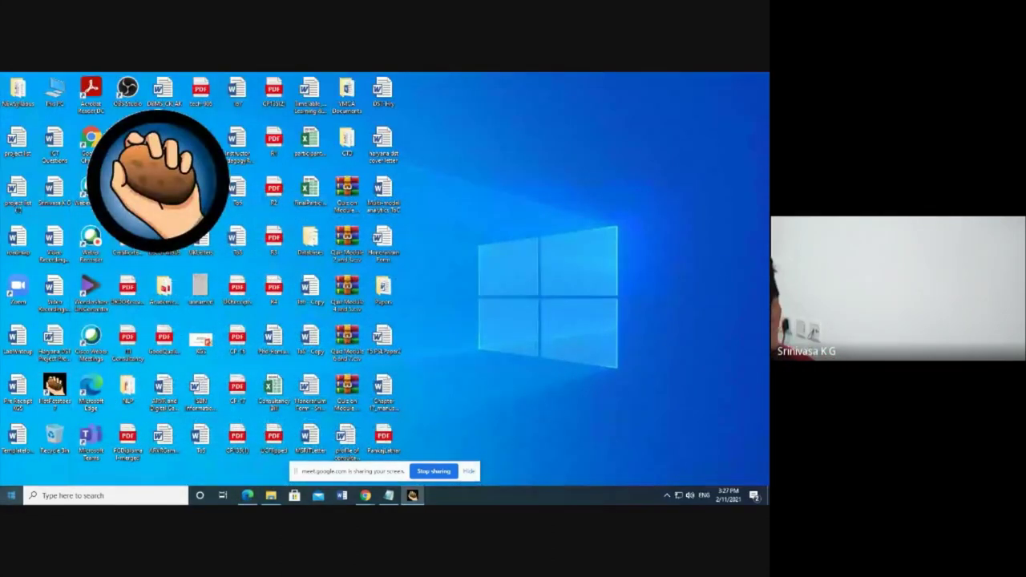
{"action": "left_click", "coordinate": [33, 93]}
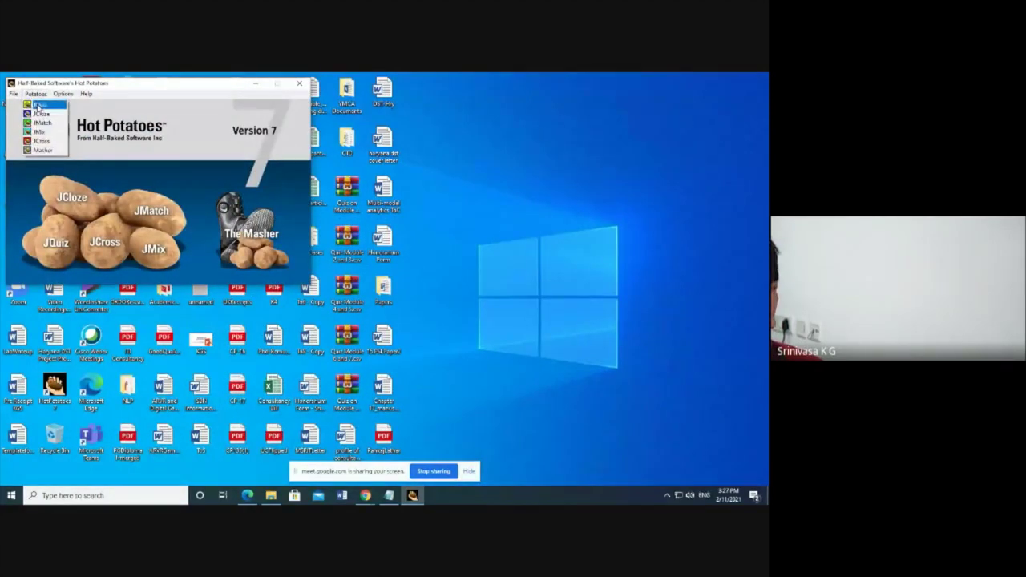
{"action": "left_click", "coordinate": [37, 105]}
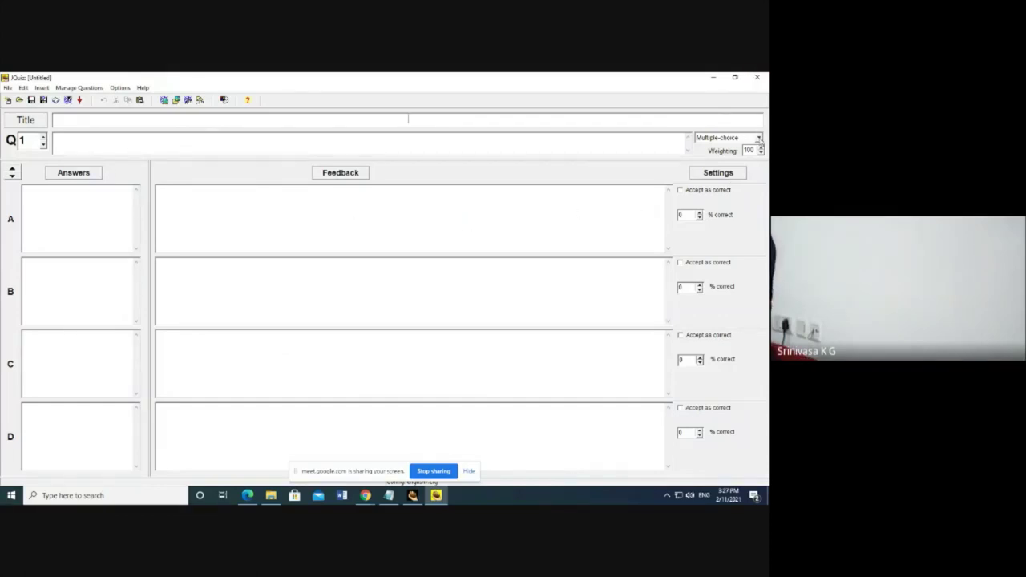
- Review the question types available in JQuiz, leaving the type unchanged, and close the JQuiz editor
{"action": "left_click", "coordinate": [759, 138]}
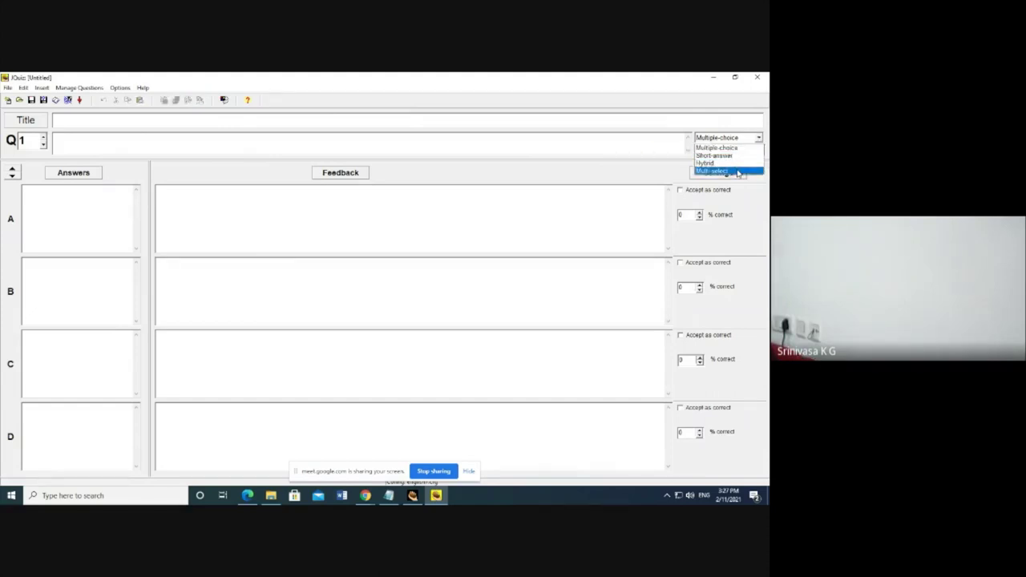
{"action": "left_click", "coordinate": [757, 77]}
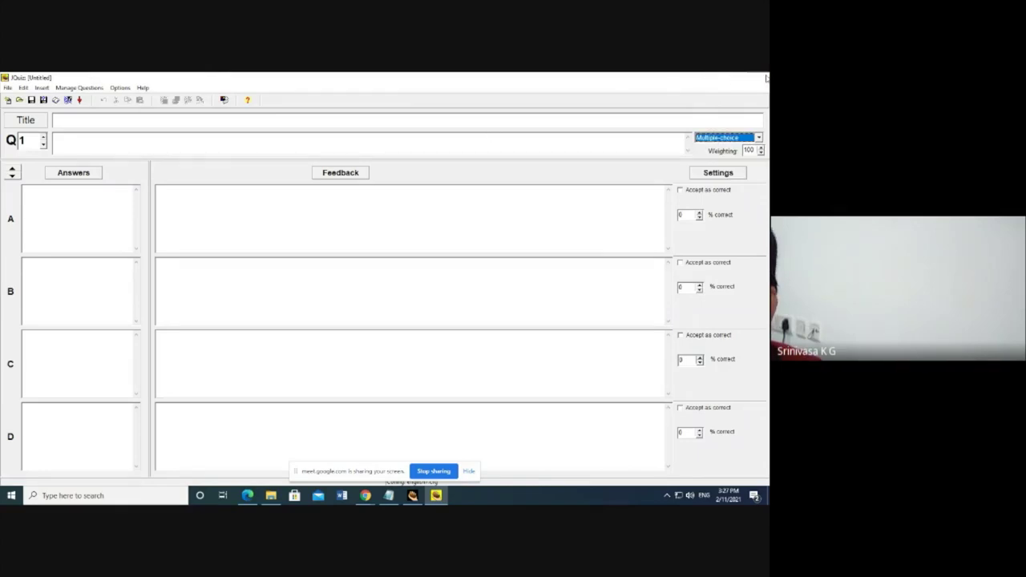
{"action": "left_click", "coordinate": [767, 77]}
- Open the JCloze editor, look through its editing commands and close it again
{"action": "left_click", "coordinate": [35, 93]}
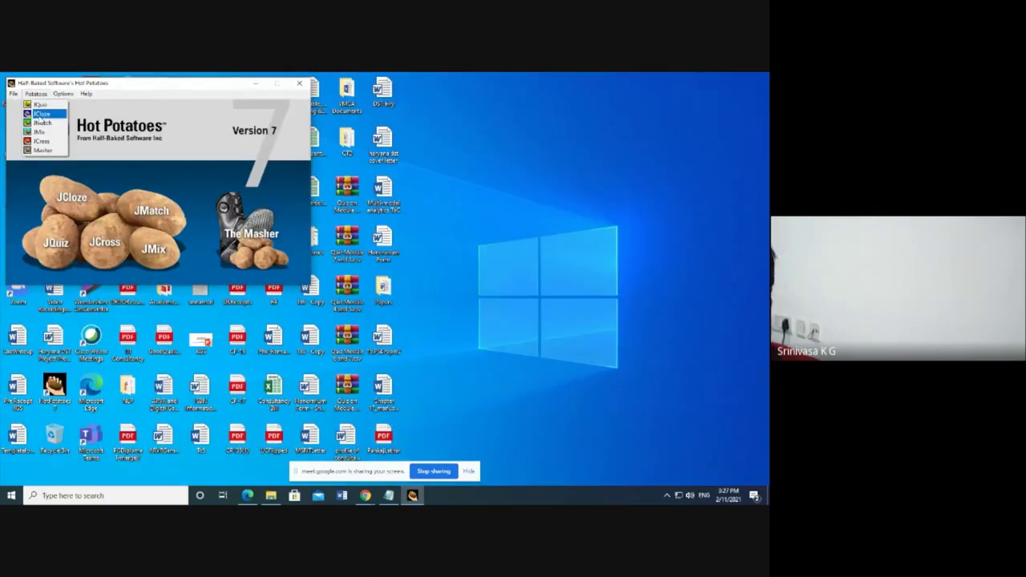
{"action": "left_click", "coordinate": [44, 116]}
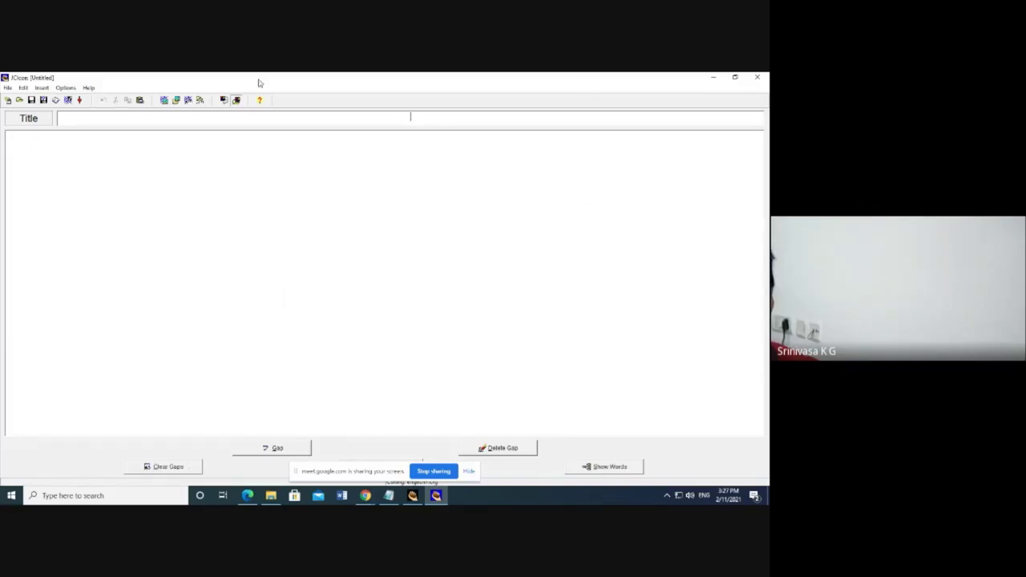
{"action": "left_click", "coordinate": [24, 87]}
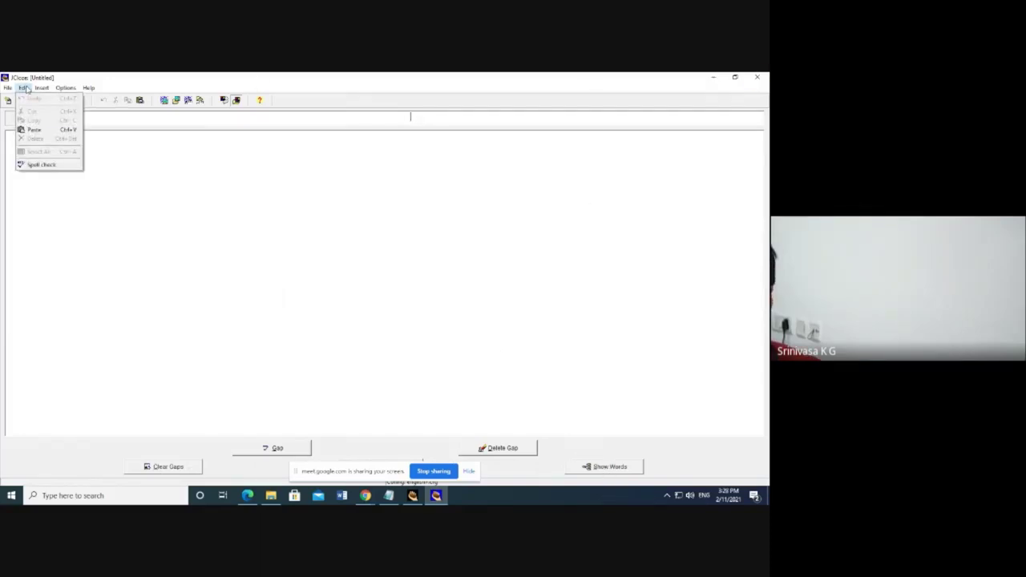
{"action": "left_click", "coordinate": [758, 80]}
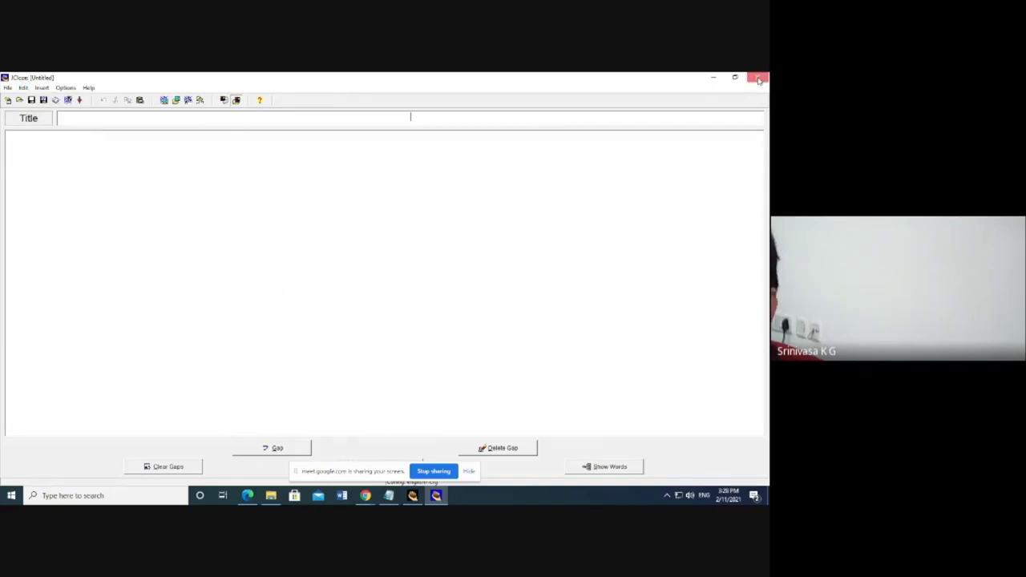
{"action": "left_click", "coordinate": [759, 79]}
- Open the JMatch editor to view its layout of ordered and jumbled items, and close it
{"action": "left_click", "coordinate": [35, 94]}
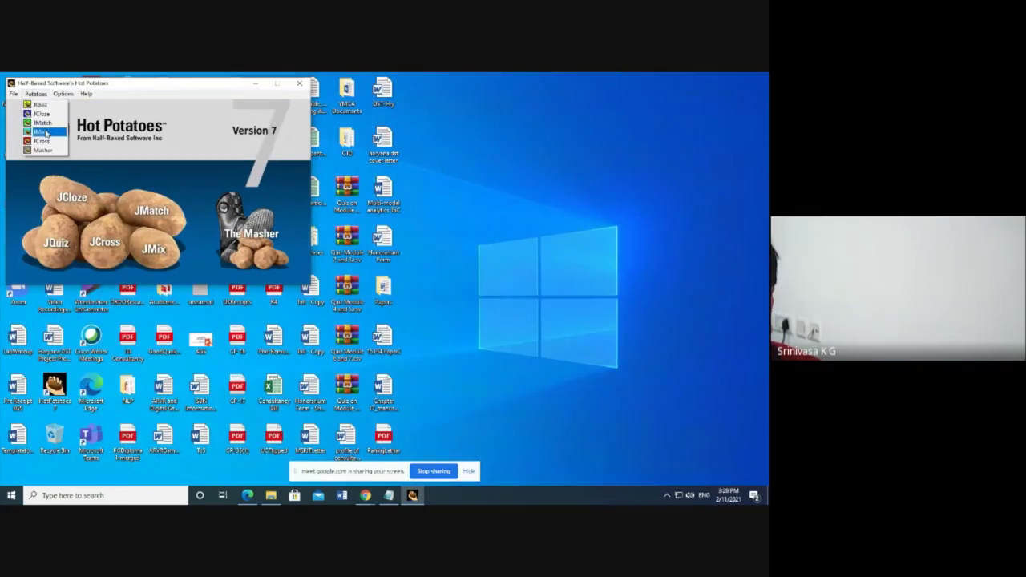
{"action": "left_click", "coordinate": [45, 123]}
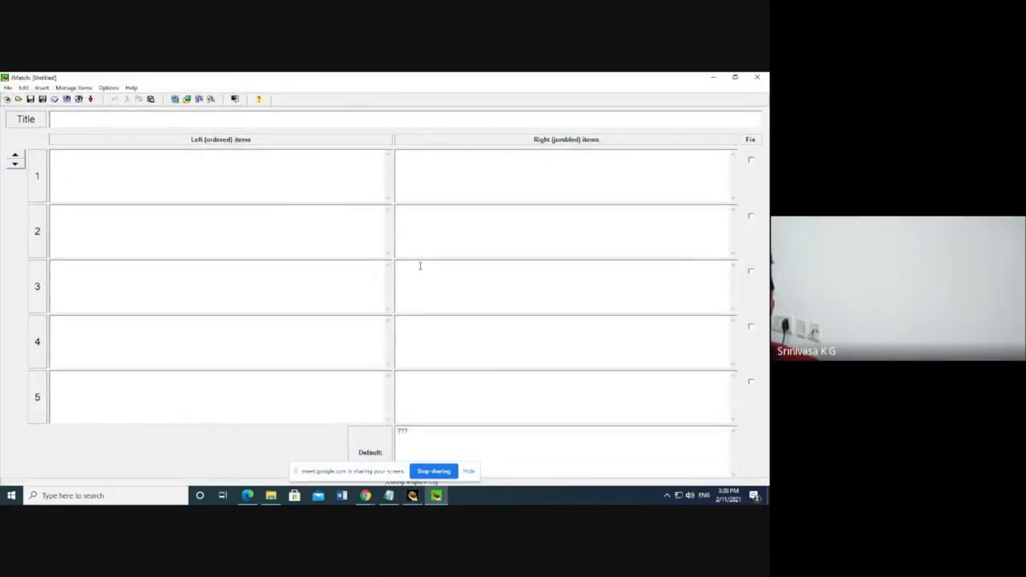
{"action": "left_click", "coordinate": [765, 77]}
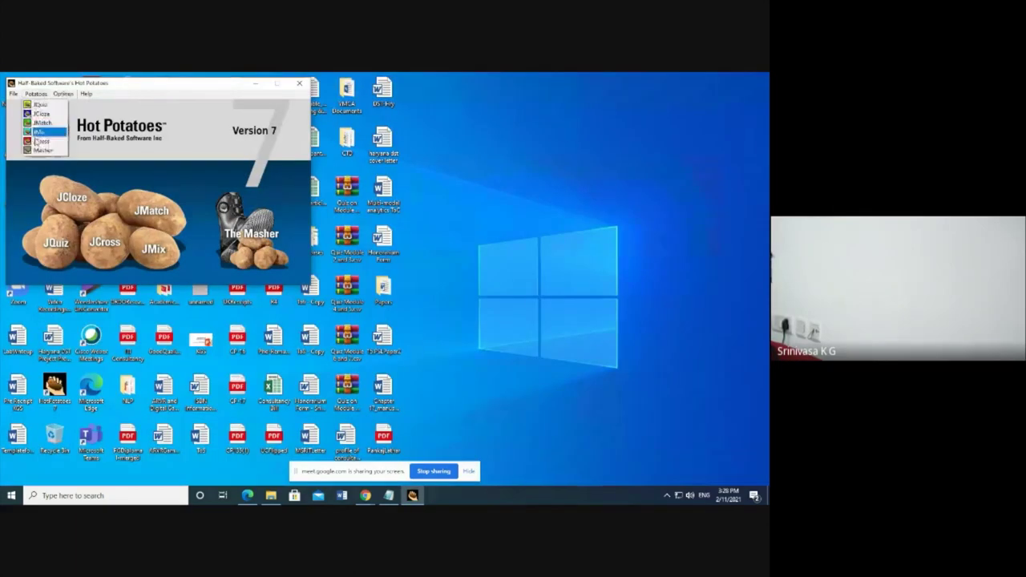
- View the JCross crossword grid and the Masher window, and close them along with Hot Potatoes
{"action": "left_click", "coordinate": [105, 240]}
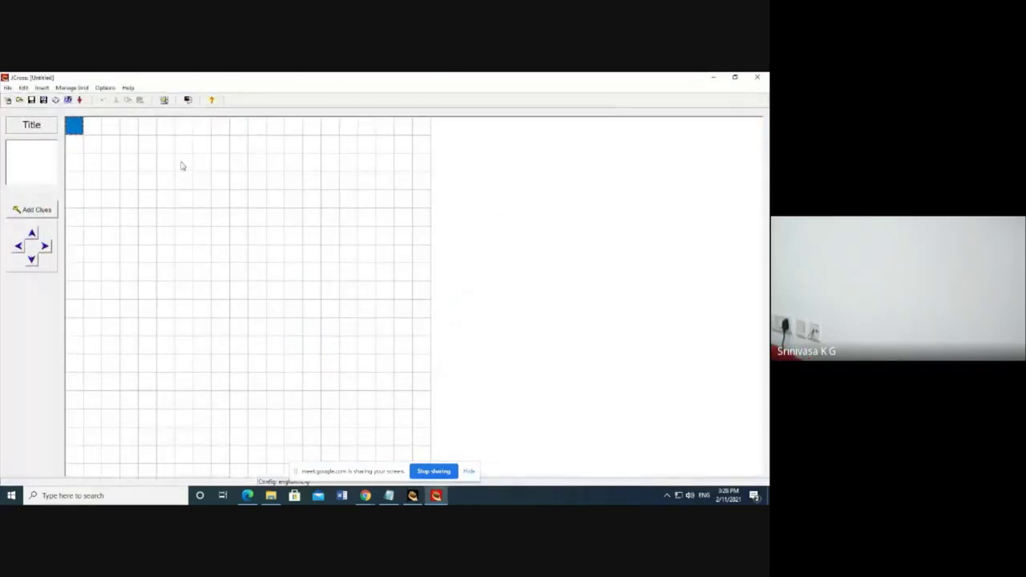
{"action": "left_click", "coordinate": [752, 80]}
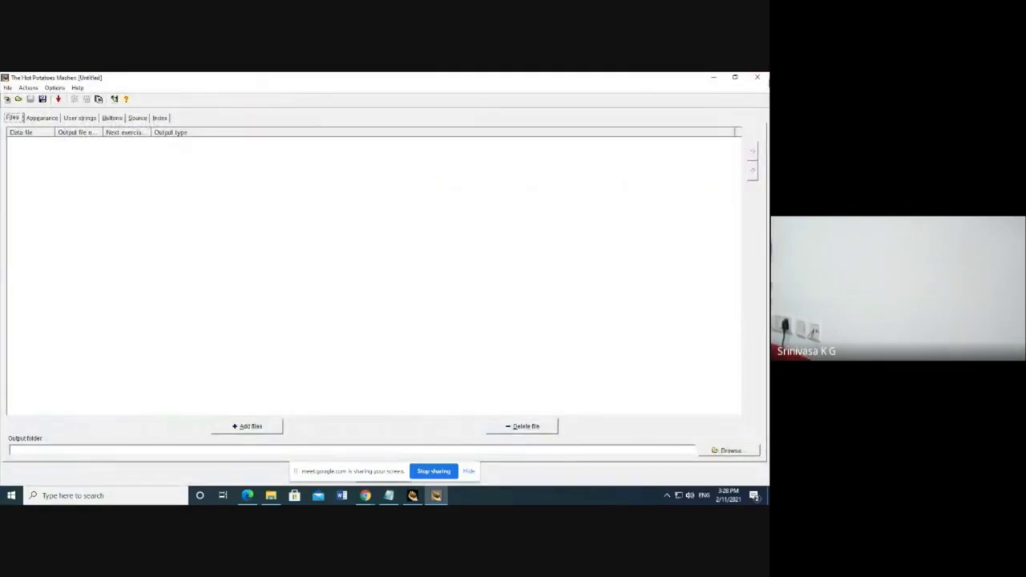
{"action": "left_click", "coordinate": [762, 77]}
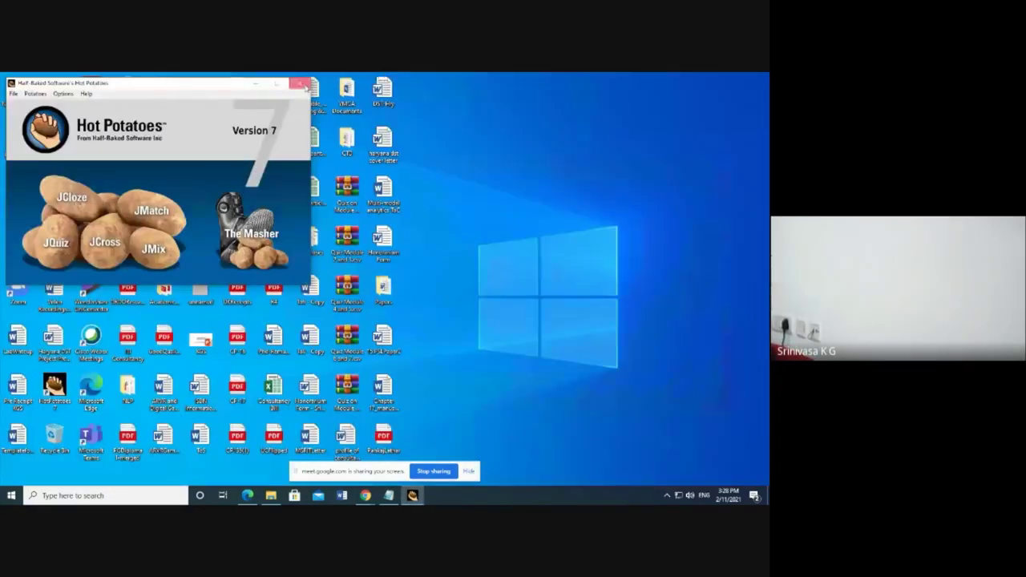
{"action": "left_click", "coordinate": [307, 78]}
- Return to the browser's "hot potatoes" Google results, filter them to videos and open "Hot Potatoes - How to create a quiz"
{"action": "left_click", "coordinate": [249, 497]}
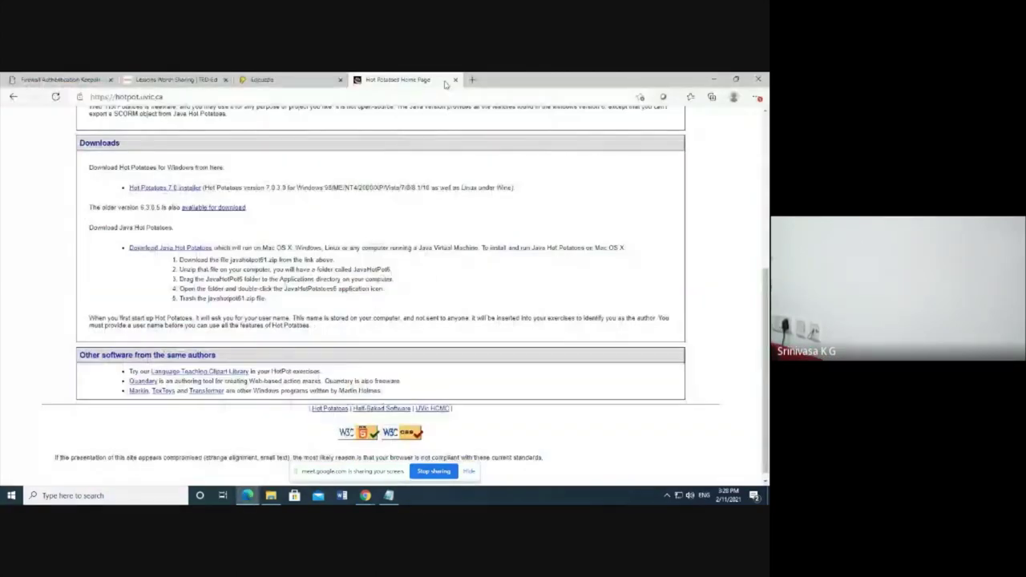
{"action": "key", "text": "alt+Left"}
{"action": "key", "text": "alt+Left"}
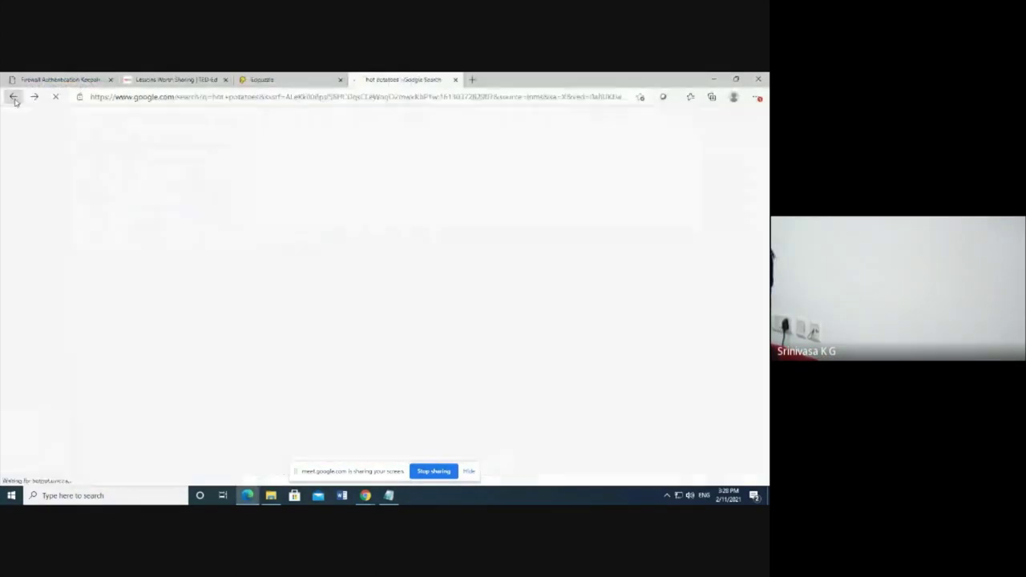
{"action": "scroll", "coordinate": [137, 232], "scroll_direction": "up", "scroll_amount": 2}
{"action": "left_click", "coordinate": [132, 154]}
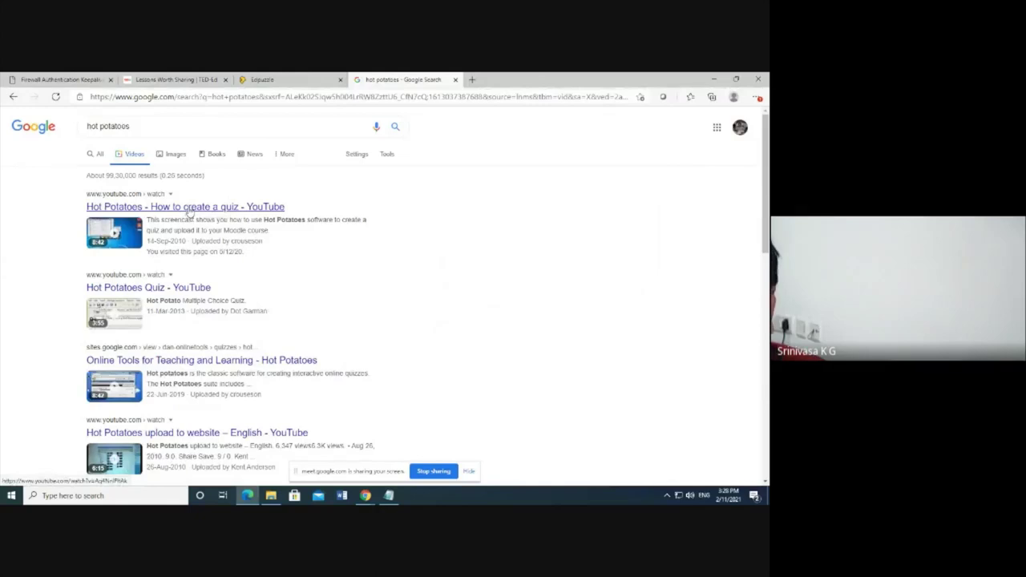
{"action": "left_click", "coordinate": [191, 208]}
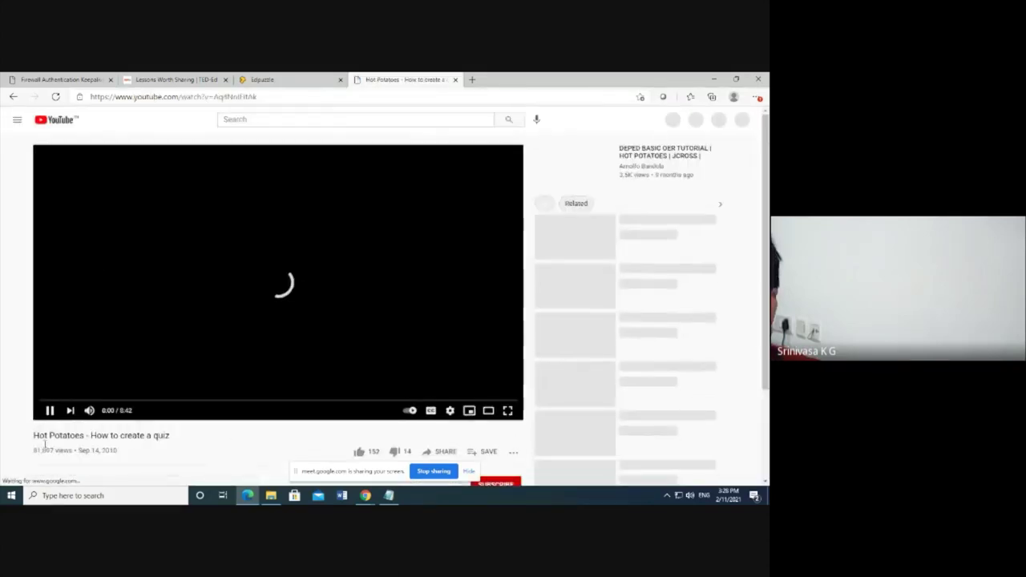
- Place the cursor in the YouTube video's web address and stop the current Google Meet screen share
{"action": "left_click", "coordinate": [271, 97]}
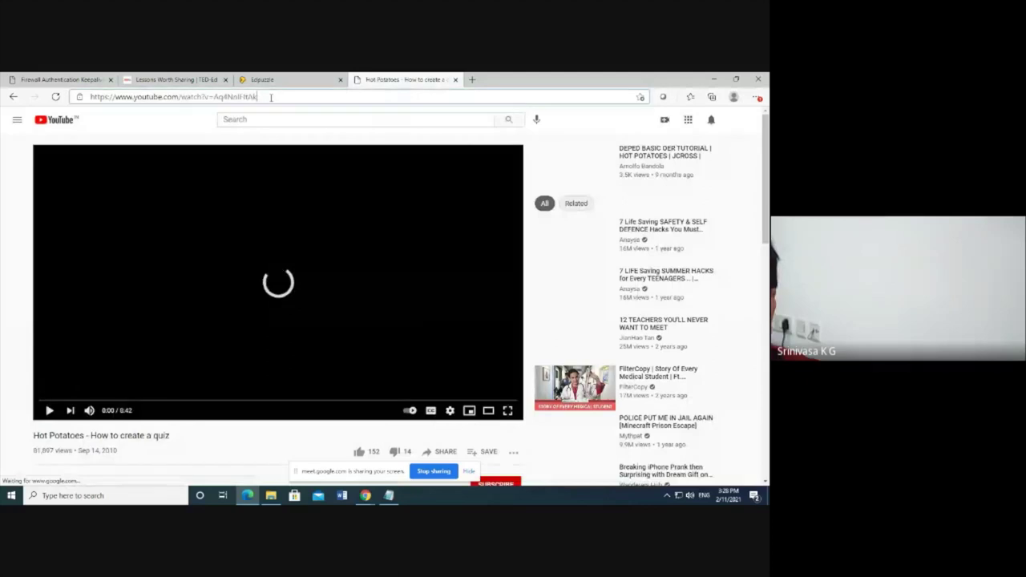
{"action": "left_click", "coordinate": [365, 496]}
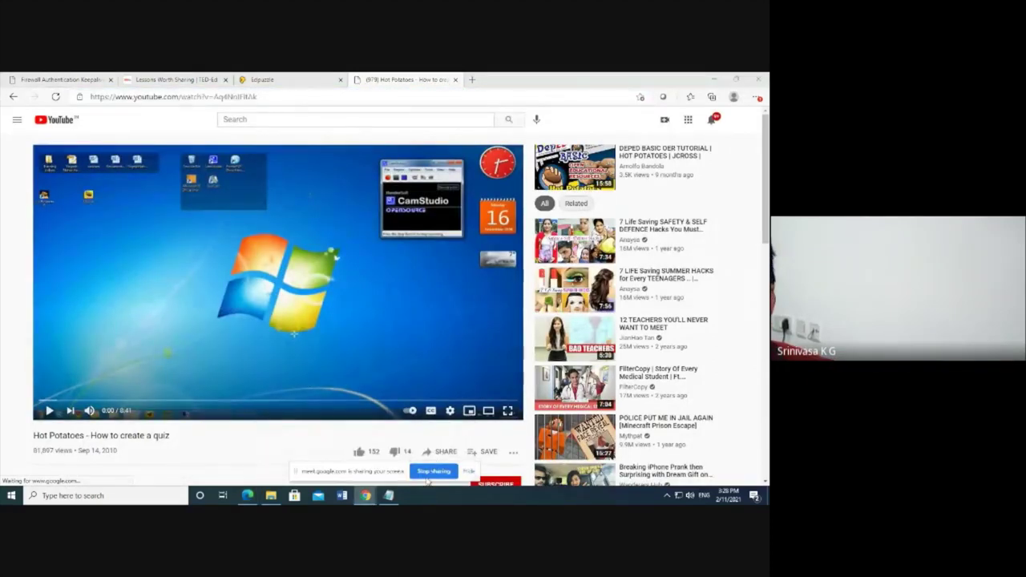
{"action": "left_click", "coordinate": [427, 478]}
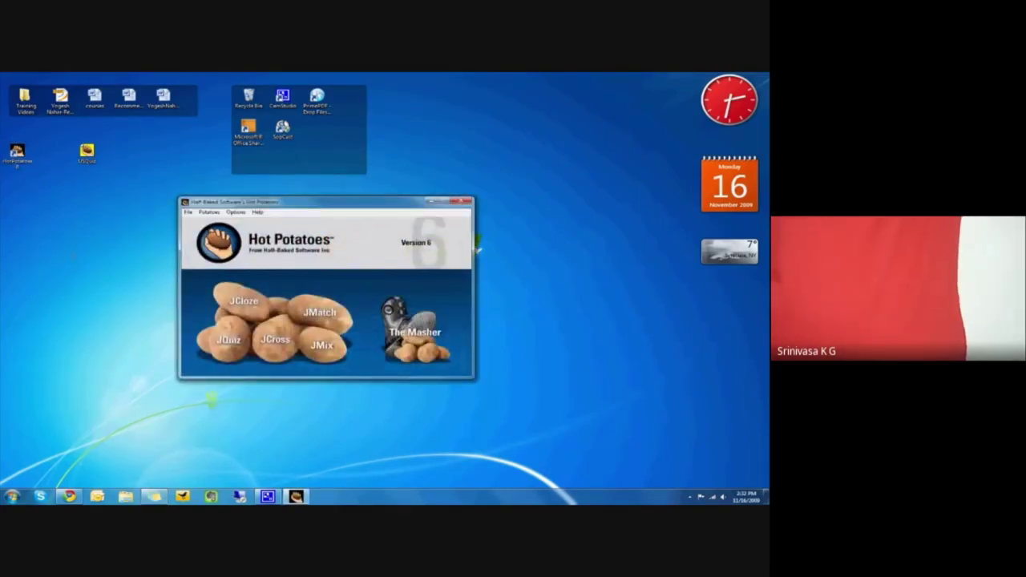
- Open JQuiz from Hot Potatoes, reposition its window slightly and title the exercise "Testing Quiz Module"
{"action": "left_click", "coordinate": [233, 343]}
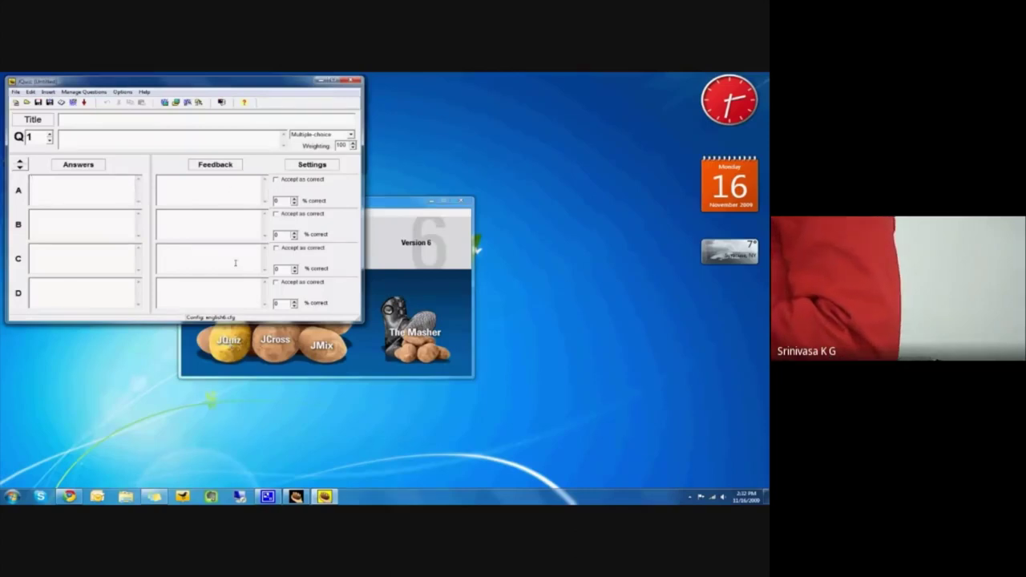
{"action": "left_click_drag", "start_coordinate": [206, 86], "coordinate": [217, 98]}
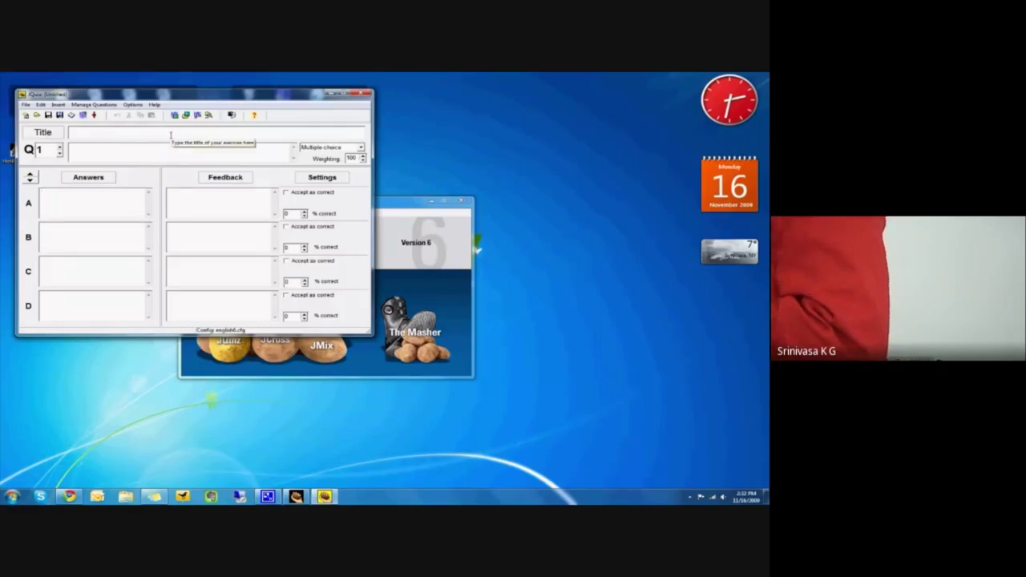
{"action": "left_click", "coordinate": [170, 135]}
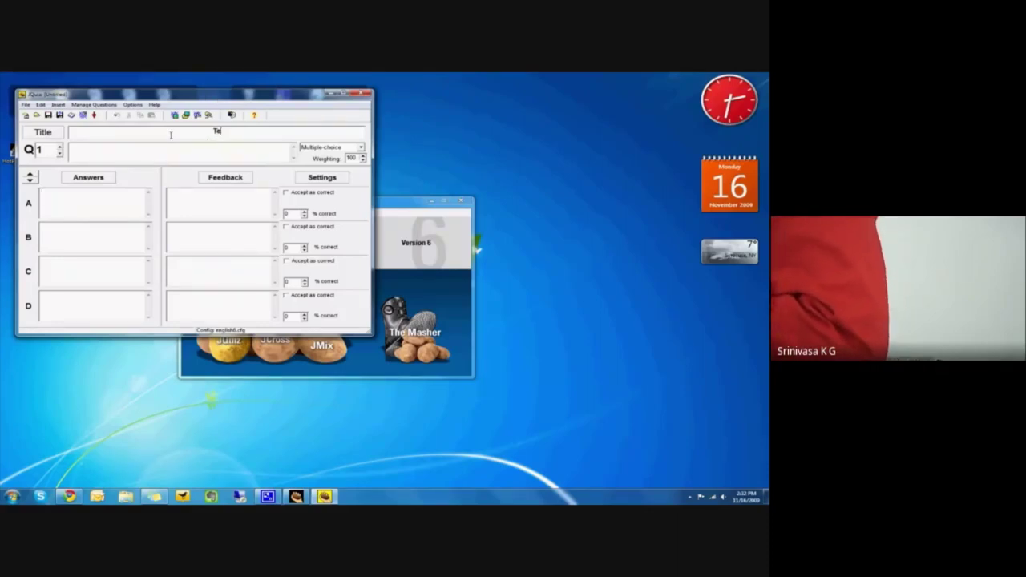
{"action": "type", "text": "Module"}
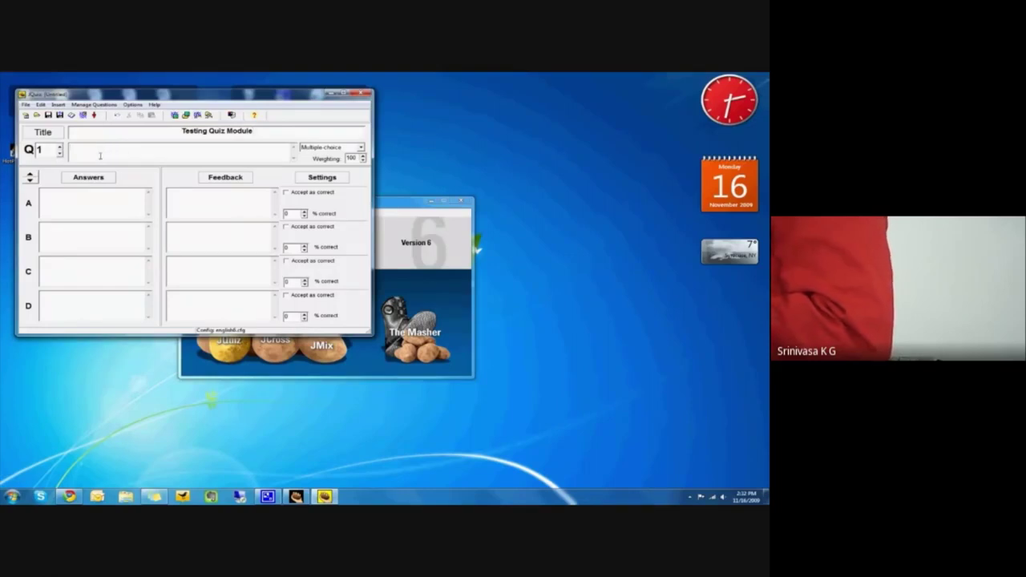
- Step through the quiz questions up to number 4 and return to question 1
{"action": "left_click", "coordinate": [59, 148]}
{"action": "left_click", "coordinate": [59, 148]}
{"action": "left_click", "coordinate": [59, 148]}
{"action": "left_click", "coordinate": [60, 154]}
{"action": "left_click", "coordinate": [60, 155]}
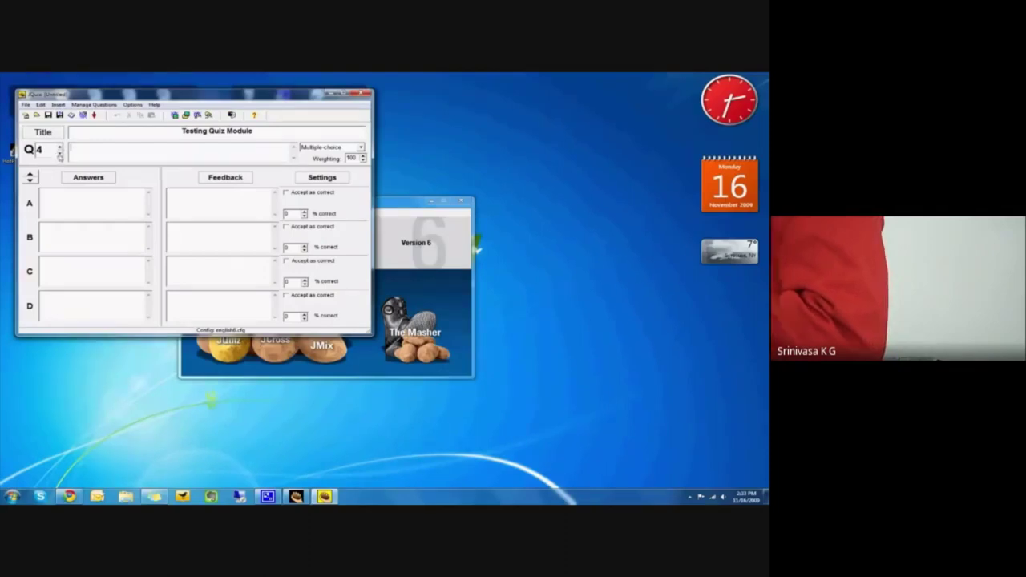
{"action": "left_click", "coordinate": [59, 155]}
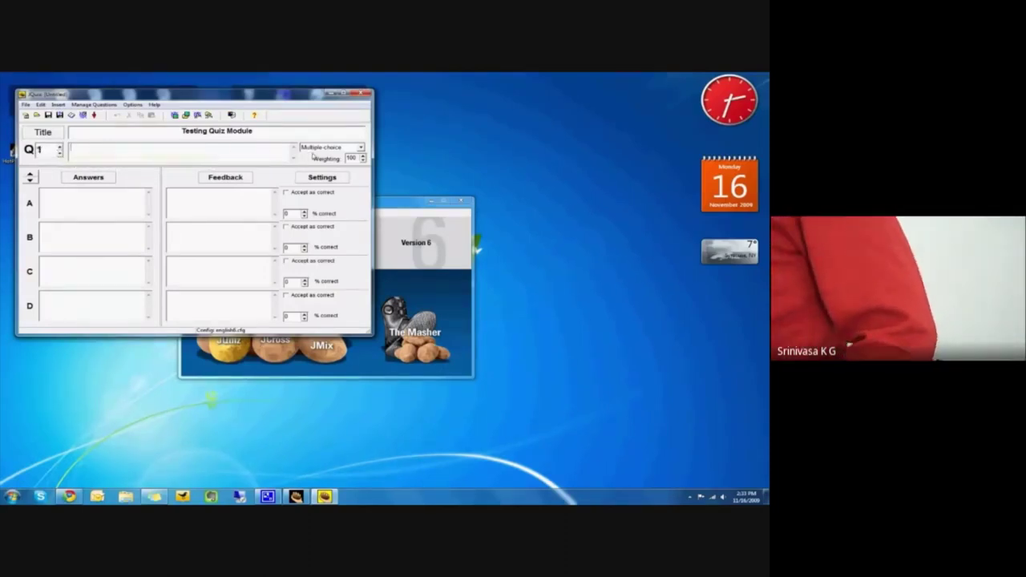
- Review the question types for question 1, keep Multiple-choice, and set the question's weighting to 50
{"action": "left_click", "coordinate": [332, 149]}
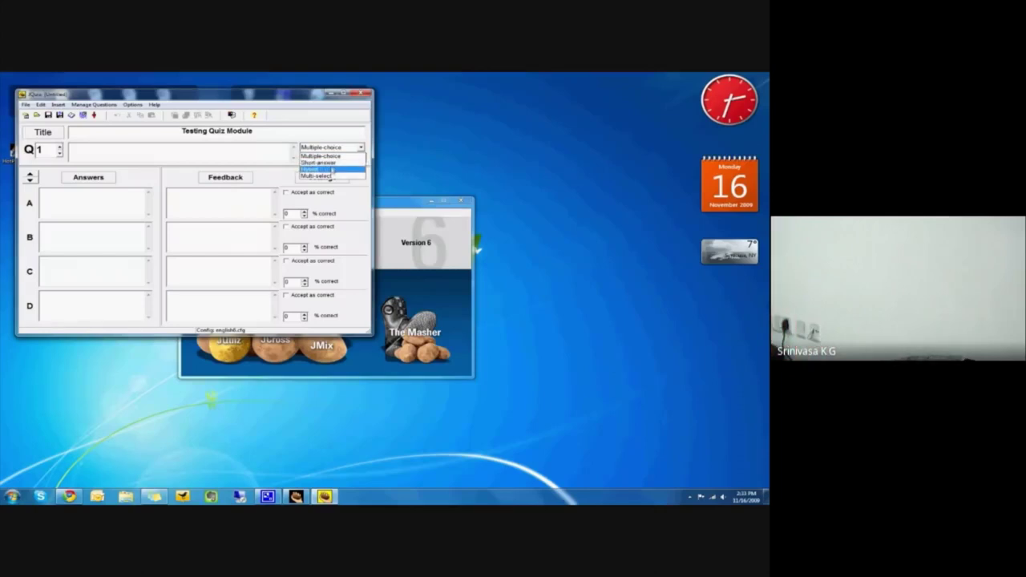
{"action": "left_click", "coordinate": [291, 170]}
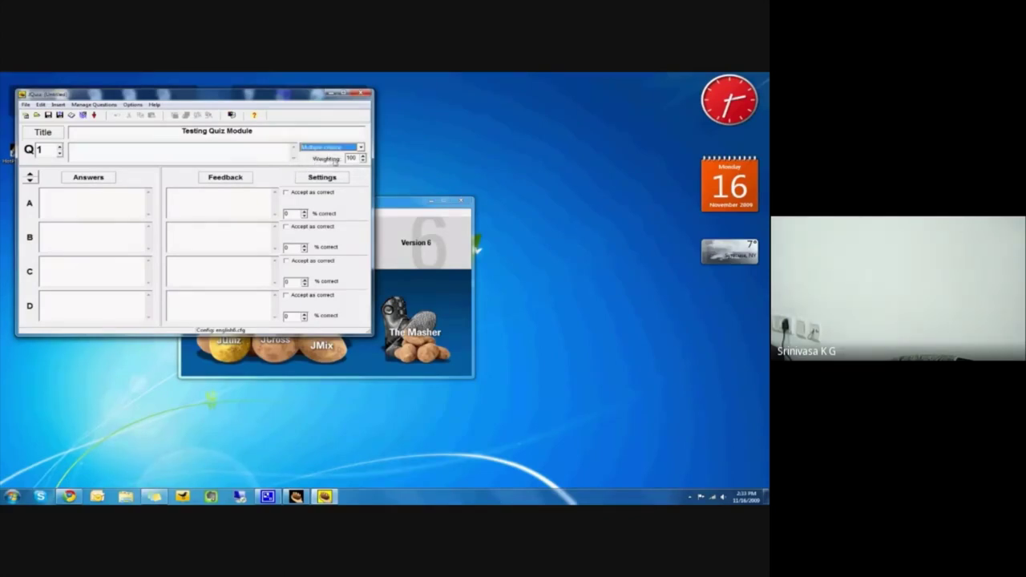
{"action": "mouse_move", "coordinate": [334, 163]}
{"action": "left_click", "coordinate": [362, 162]}
{"action": "left_click", "coordinate": [363, 162]}
{"action": "left_click", "coordinate": [362, 156]}
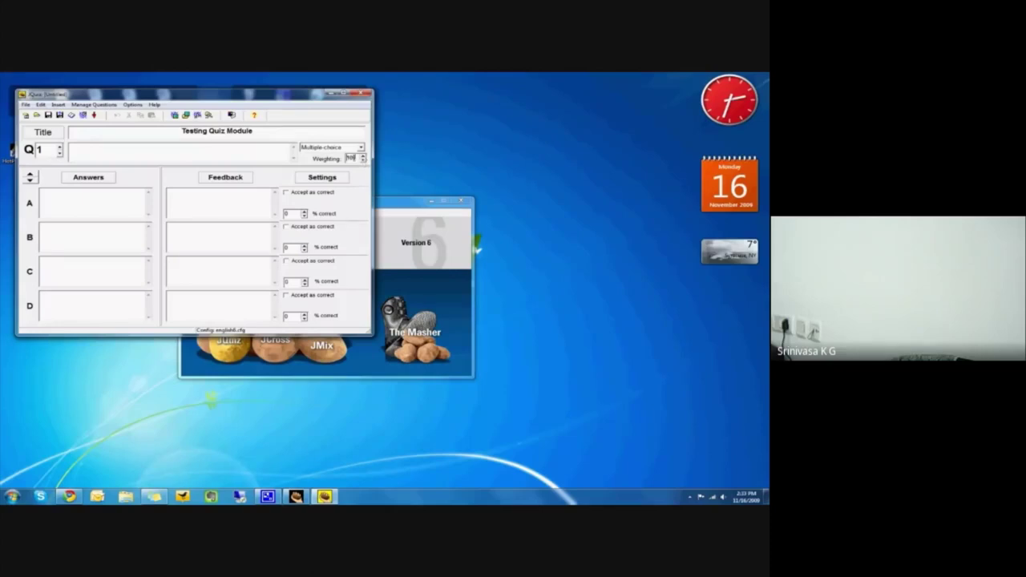
{"action": "left_click_drag", "start_coordinate": [356, 158], "coordinate": [339, 159]}
{"action": "type", "text": "50"}
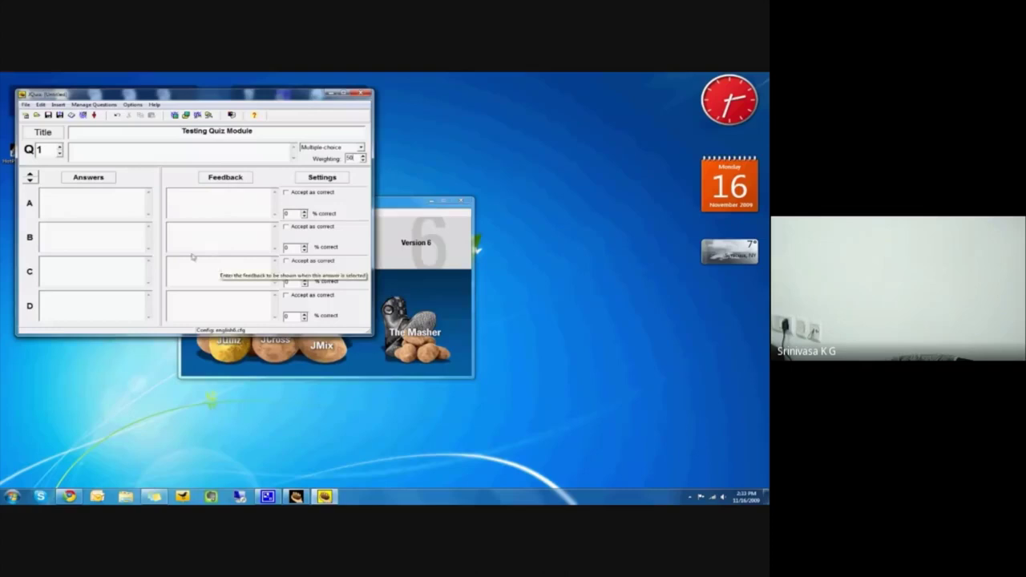
{"action": "left_click", "coordinate": [50, 203]}
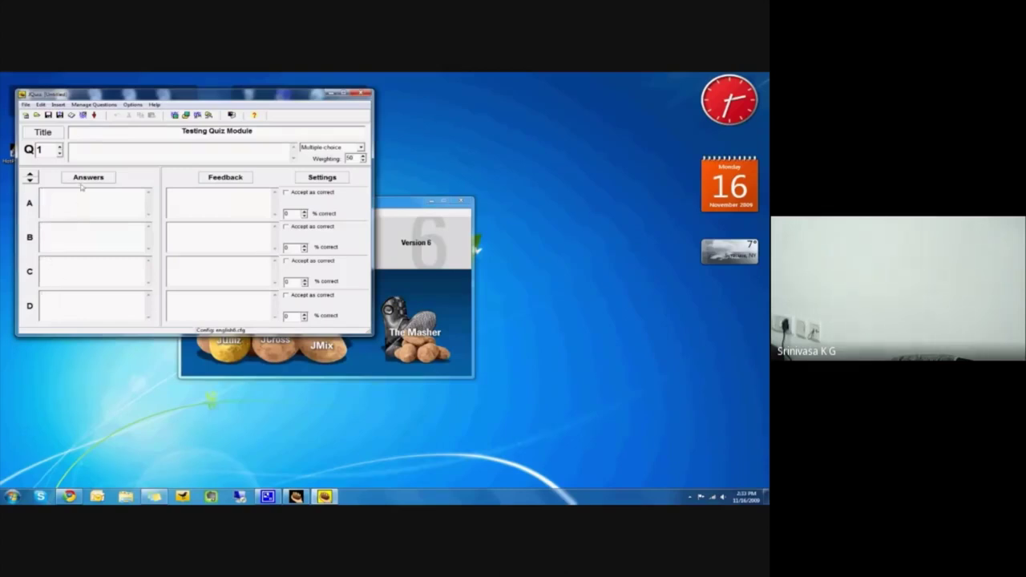
{"action": "left_click", "coordinate": [216, 199]}
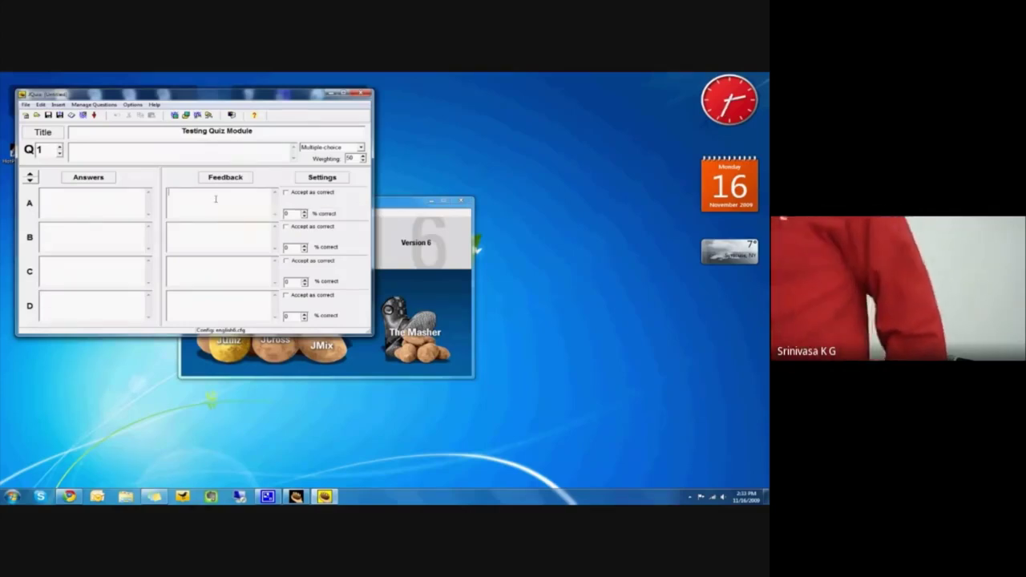
{"action": "left_click", "coordinate": [211, 238]}
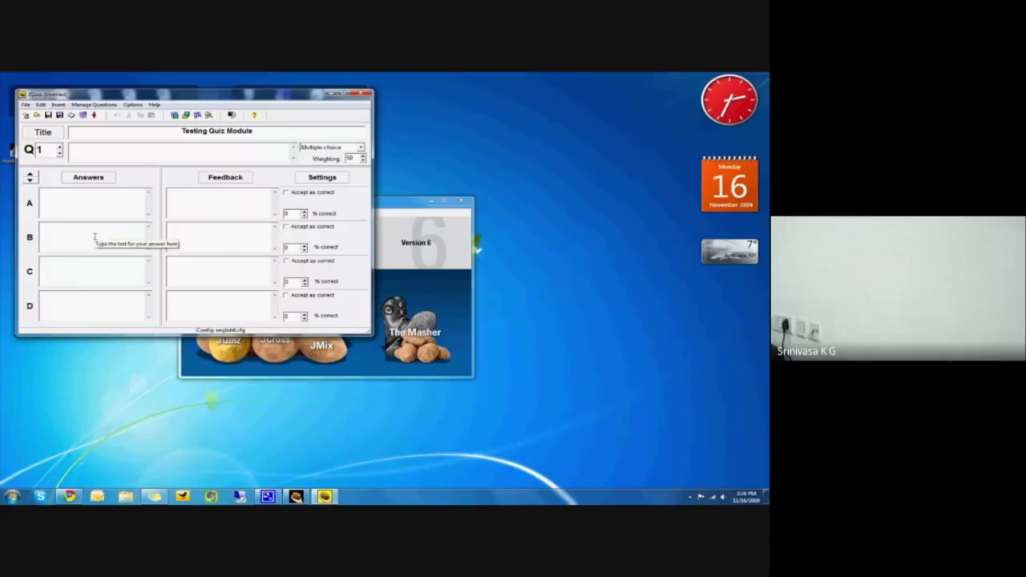
- Toggle whether answers A and B are accepted as correct, leaving only answer A accepted
{"action": "left_click", "coordinate": [286, 194]}
{"action": "left_click", "coordinate": [285, 228]}
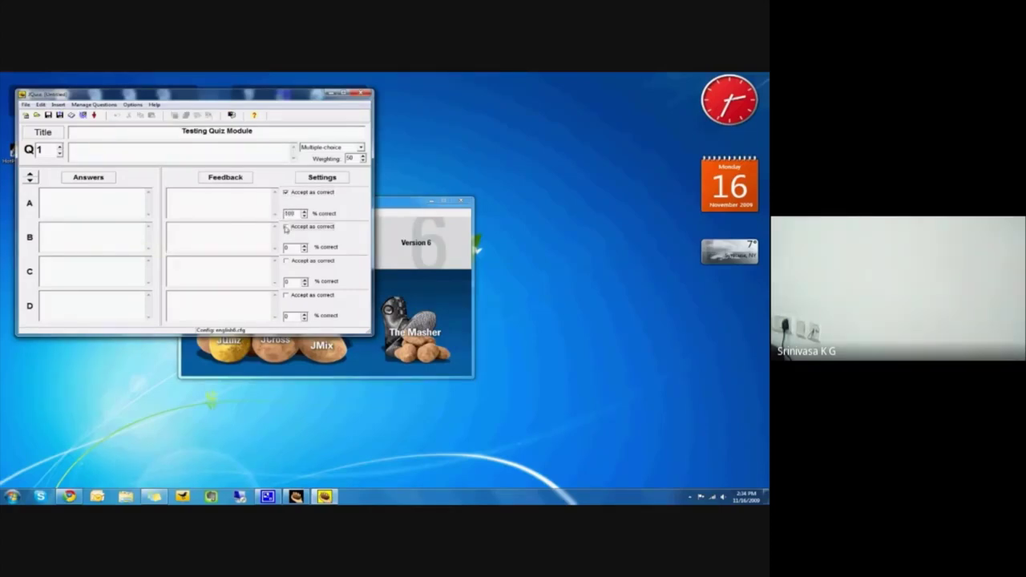
{"action": "left_click", "coordinate": [285, 229]}
{"action": "left_click", "coordinate": [287, 195]}
{"action": "left_click", "coordinate": [286, 194]}
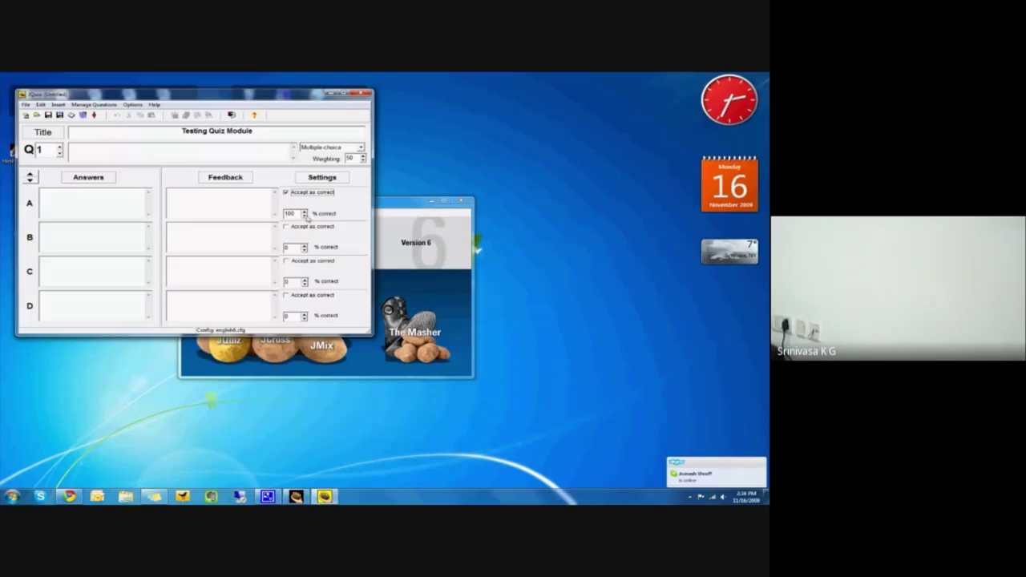
- Accept answer B as correct too, and set both answers A and B to 50 % correct
{"action": "left_click", "coordinate": [286, 228]}
{"action": "left_click_drag", "start_coordinate": [299, 247], "coordinate": [276, 251]}
{"action": "type", "text": "50"}
{"action": "left_click_drag", "start_coordinate": [299, 213], "coordinate": [280, 213]}
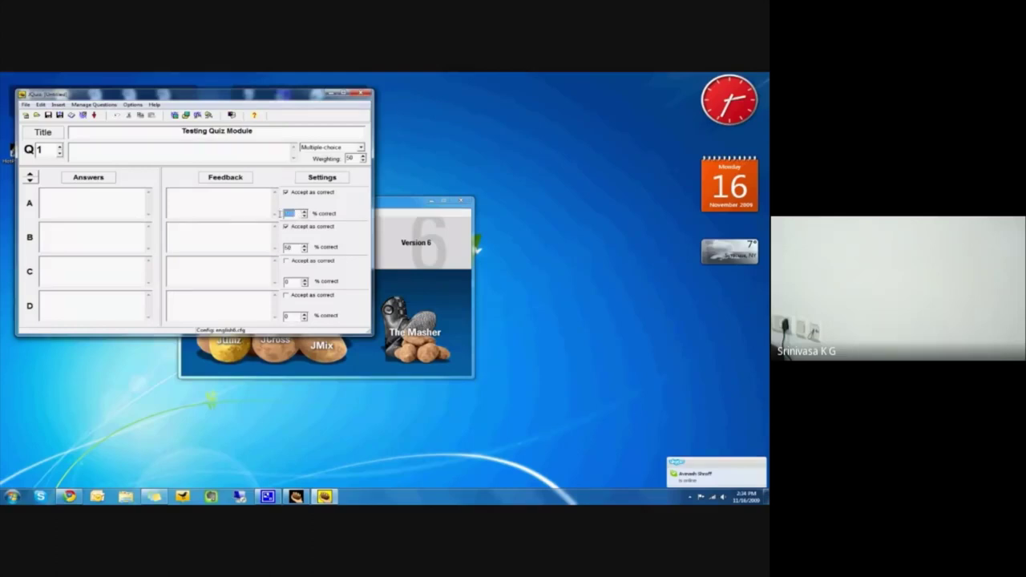
{"action": "type", "text": "50"}
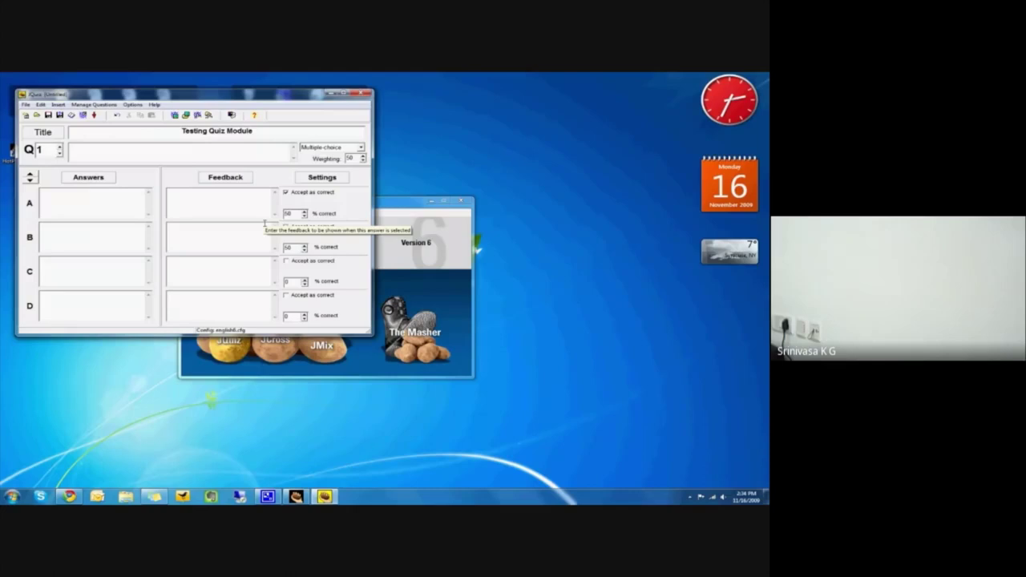
- Set question 1's weighting to 100 and stop accepting answers A and B as correct
{"action": "left_click_drag", "start_coordinate": [358, 158], "coordinate": [351, 158]}
{"action": "type", "text": "60"}
{"action": "double_click", "coordinate": [292, 213]}
{"action": "left_click", "coordinate": [287, 228]}
{"action": "left_click", "coordinate": [286, 193]}
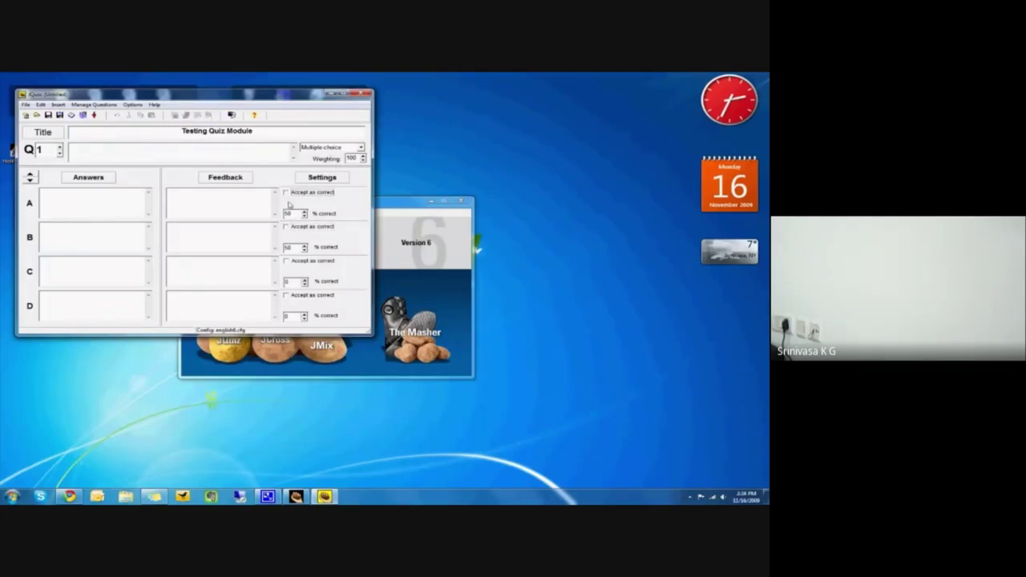
- Write question 1 as "What is the capital of USA?"
{"action": "left_click", "coordinate": [116, 156]}
{"action": "type", "text": "What is the "}
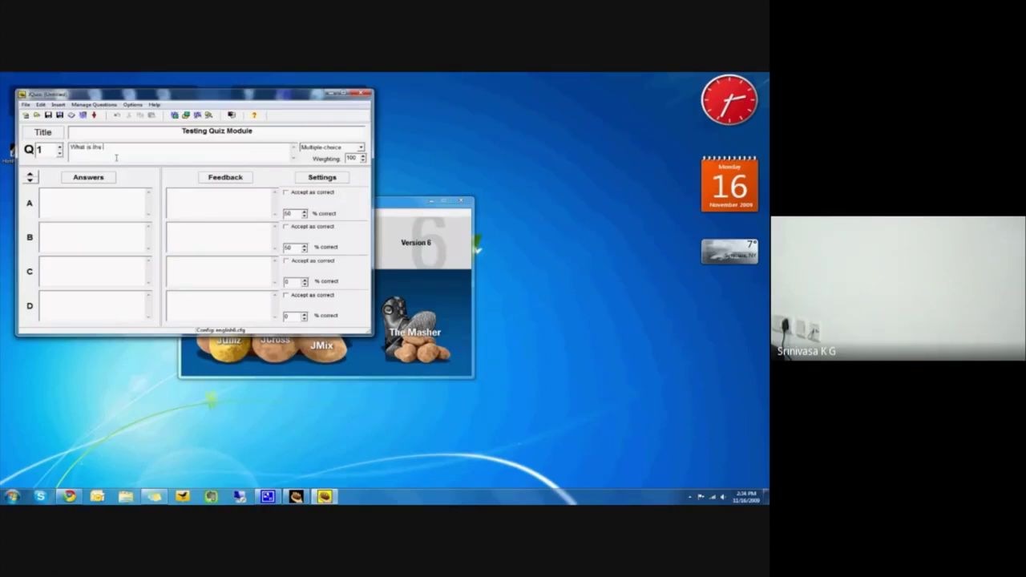
{"action": "type", "text": "capital of"}
{"action": "key", "text": "Caps_Lock"}
{"action": "type", "text": "USA?"}
- Enter "Washington DC" as answer A of question 1, in normal rather than all-capital spelling
{"action": "left_click", "coordinate": [93, 193]}
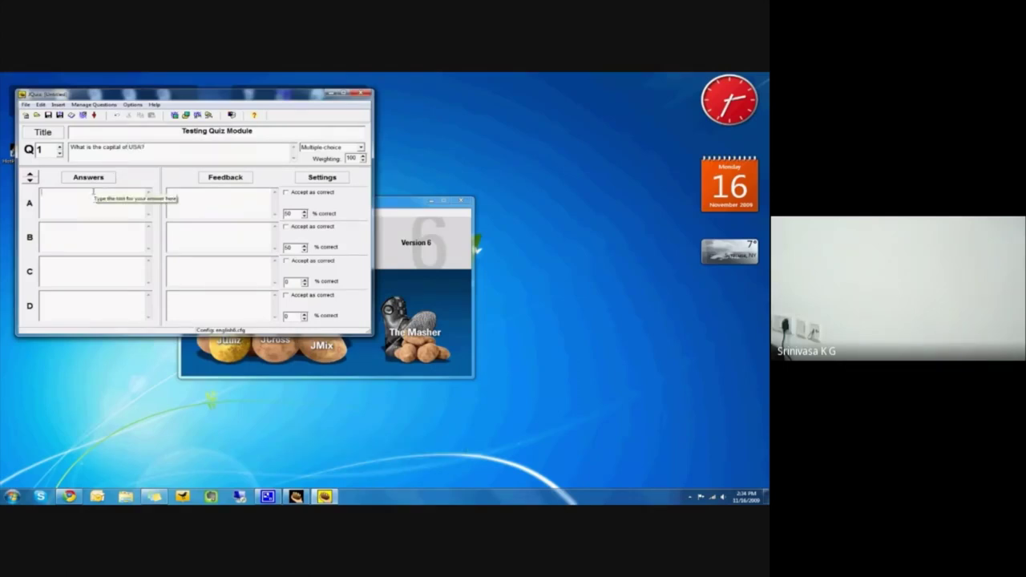
{"action": "type", "text": "WASHINGTON"}
{"action": "key", "text": "BackSpace"}
{"action": "key", "text": "BackSpace"}
{"action": "key", "text": "BackSpace"}
{"action": "key", "text": "BackSpace"}
{"action": "key", "text": "BackSpace"}
{"action": "key", "text": "BackSpace"}
{"action": "key", "text": "BackSpace"}
{"action": "key", "text": "BackSpace"}
{"action": "key", "text": "BackSpace"}
{"action": "key", "text": "BackSpace"}
{"action": "key", "text": "Caps_Lock"}
{"action": "type", "text": "Washington"}
{"action": "key", "text": "Caps_Lock"}
{"action": "type", "text": "DC"}
- Enter "New York", "Boston" and "Miami" as answers B, C and D of question 1
{"action": "key", "text": "Caps_Lock"}
{"action": "type", "text": "New York"}
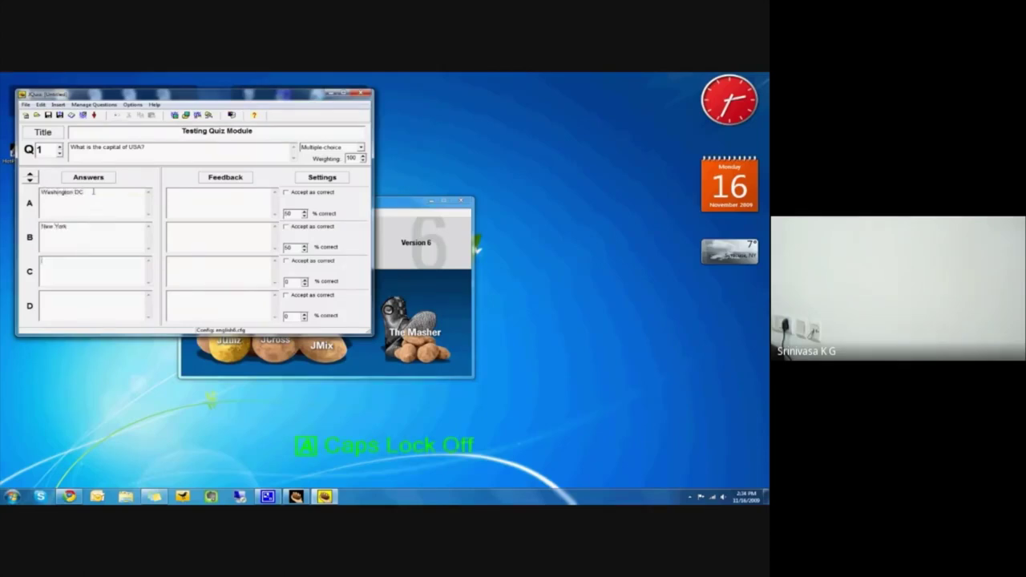
{"action": "key", "text": "Tab"}
{"action": "type", "text": "Delston"}
{"action": "key", "text": "Tab"}
{"action": "type", "text": "Miami"}
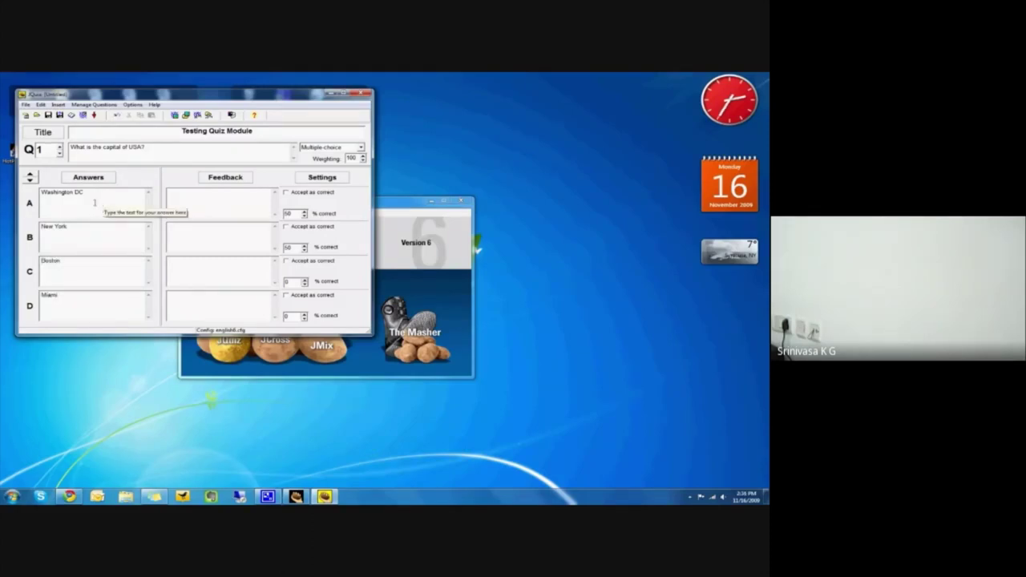
- Accept Washington DC as the correct answer and set it to 100 % correct
{"action": "left_click", "coordinate": [287, 193]}
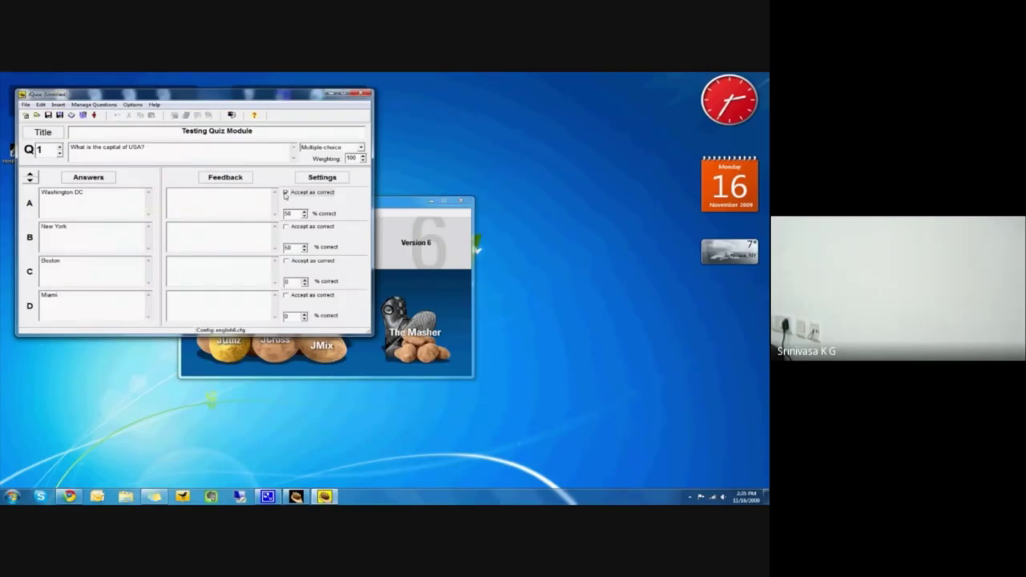
{"action": "left_click_drag", "start_coordinate": [292, 214], "coordinate": [280, 214]}
{"action": "type", "text": "100"}
- Go to question 2 and write it as "How many states ARE PRESENT in the USA?"
{"action": "left_click", "coordinate": [58, 147]}
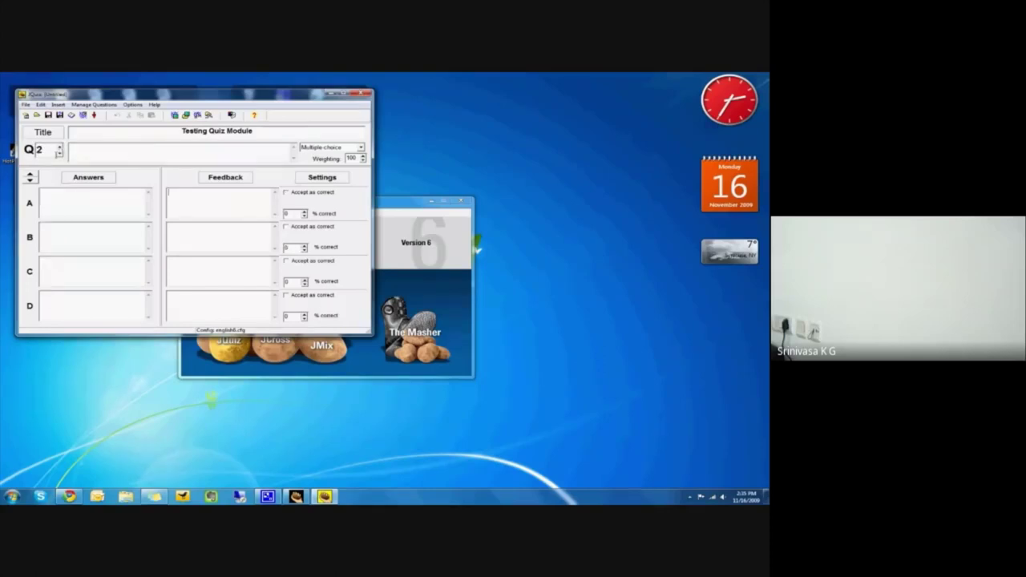
{"action": "left_click", "coordinate": [87, 153]}
{"action": "type", "text": "W"}
{"action": "key", "text": "BackSpace"}
{"action": "type", "text": "How"}
{"action": "key", "text": "BackSpace"}
{"action": "key", "text": "BackSpace"}
{"action": "type", "text": "ow many silabis"}
{"action": "type", "text": " in the"}
{"action": "key", "text": "Caps_Lock"}
{"action": "type", "text": "USA"}
{"action": "left_click", "coordinate": [118, 147]}
{"action": "type", "text": "ARE THRESENT"}
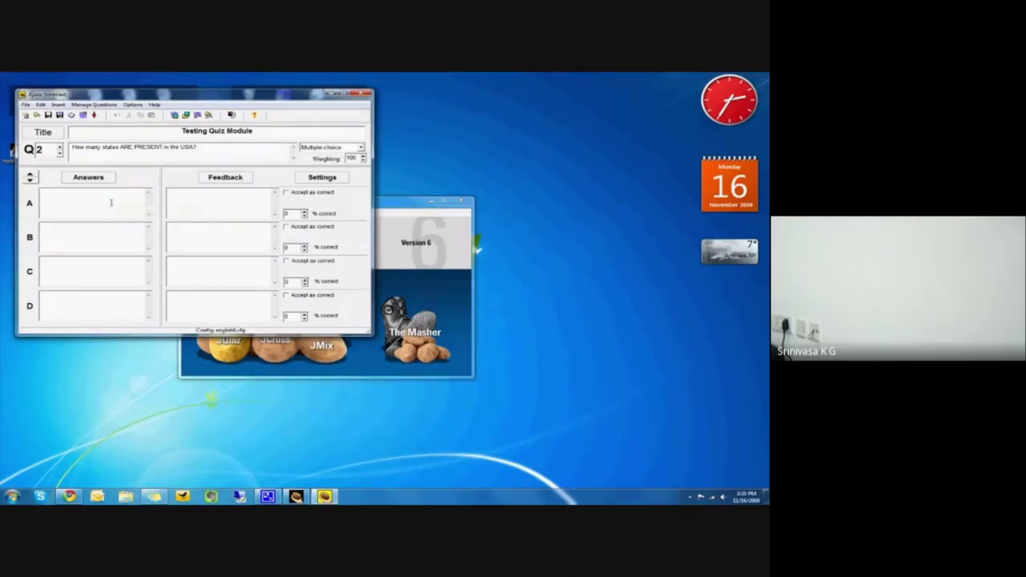
- Enter 30, 45, 52 and 50 as answers A to D of question 2 and accept 50 as correct
{"action": "type", "text": "30"}
{"action": "key", "text": "Tab"}
{"action": "type", "text": "40"}
{"action": "type", "text": "50"}
{"action": "left_click", "coordinate": [286, 296]}
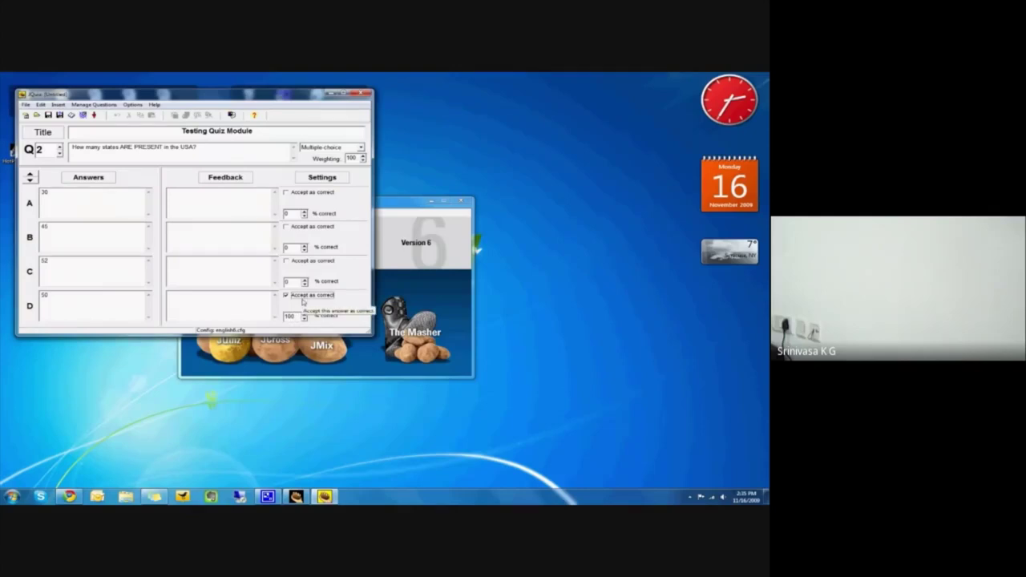
- Go to question 3 and write it as "Who is Yogi Bear's companion?"
{"action": "left_click", "coordinate": [59, 147]}
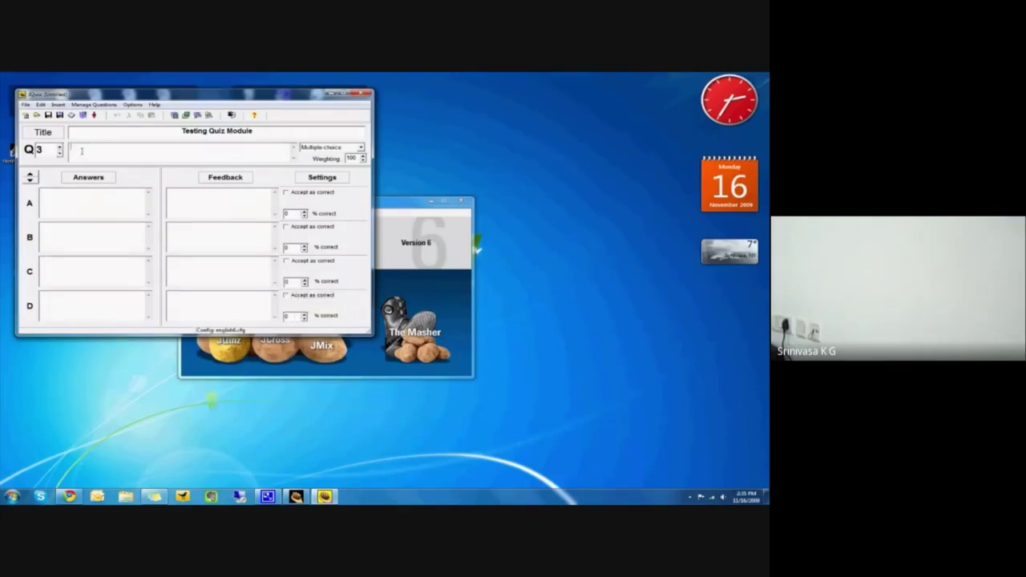
{"action": "left_click", "coordinate": [81, 150]}
{"action": "type", "text": "WHAT I"}
{"action": "key", "text": "BackSpace"}
{"action": "key", "text": "BackSpace"}
{"action": "key", "text": "BackSpace"}
{"action": "key", "text": "BackSpace"}
{"action": "key", "text": "BackSpace"}
{"action": "key", "text": "BackSpace"}
{"action": "key", "text": "Caps_Lock"}
{"action": "type", "text": "Who is Yogi Bea"}
{"action": "type", "text": "r's companion"}
{"action": "type", "text": "?"}
- Enter "Boo Boo", "Mickey Mouse", "The Sheriff" and "Picnic Basket" as question 3's answers and accept Boo Boo as correct
{"action": "type", "text": "Boo Boo"}
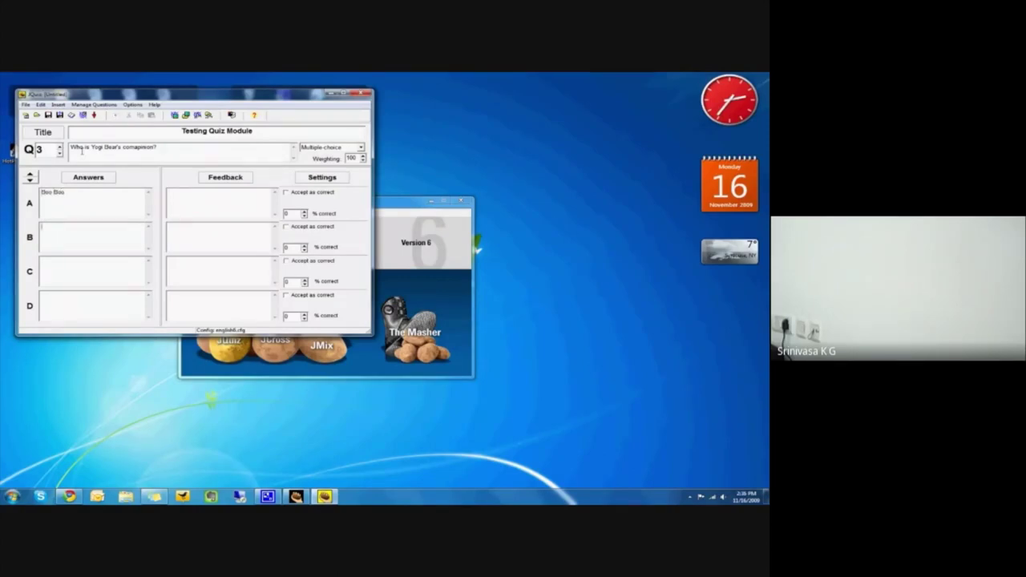
{"action": "type", "text": "Mickey Mouse"}
{"action": "key", "text": "Tab"}
{"action": "type", "text": "The Sh"}
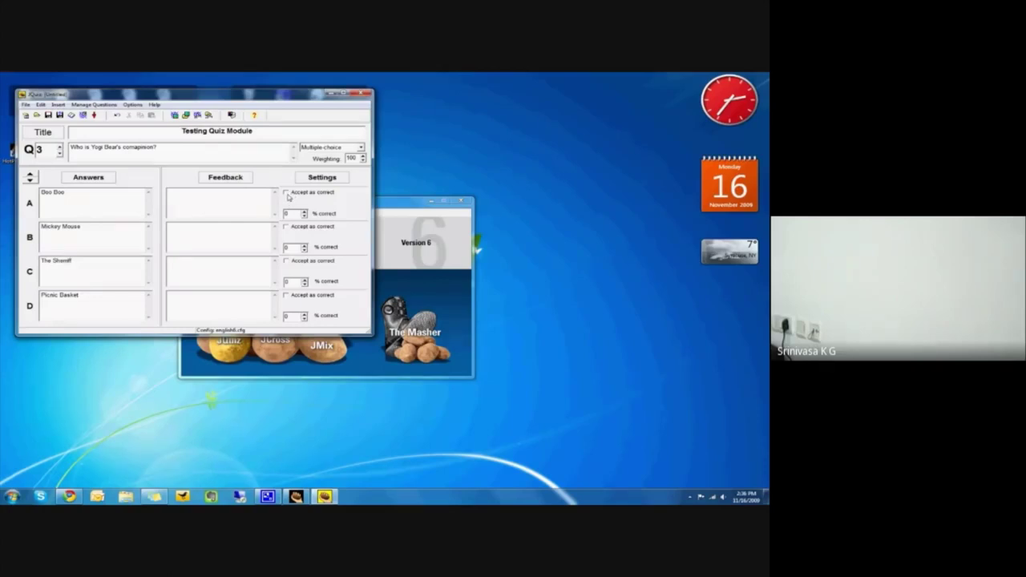
{"action": "left_click", "coordinate": [285, 193]}
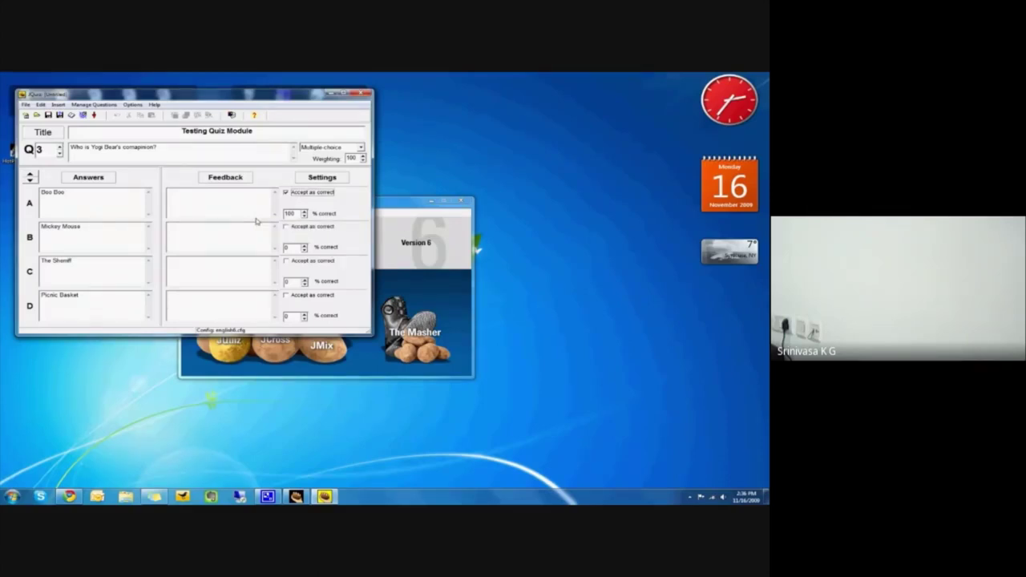
- Configure the quiz feedback: indicators "Correct" and "Incorrect", right guess "Well done!", wrong guess "Bad Luck! Move on to next question."
{"action": "left_click", "coordinate": [232, 116]}
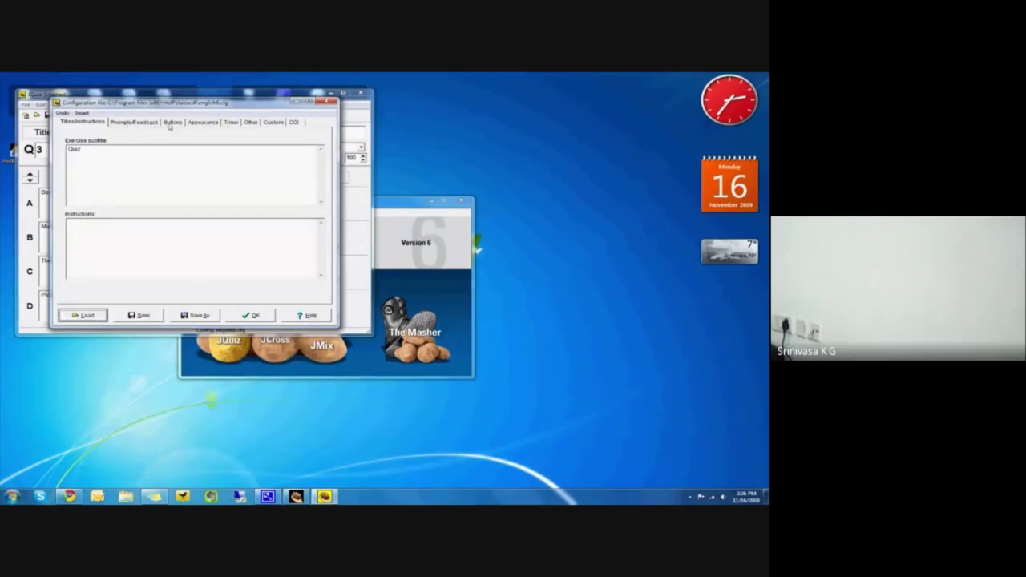
{"action": "left_click", "coordinate": [137, 124]}
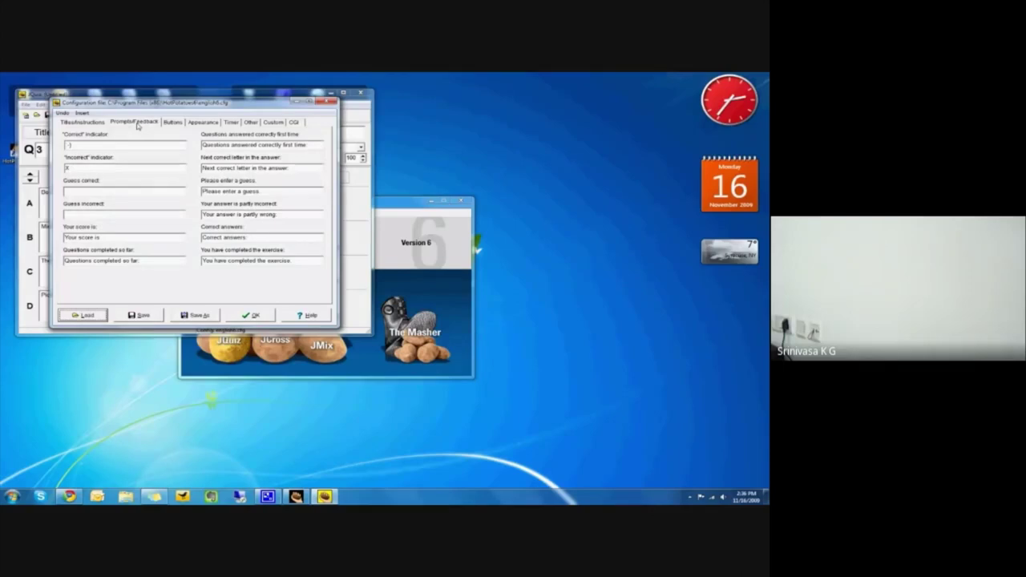
{"action": "left_click", "coordinate": [96, 145]}
{"action": "left_click_drag", "start_coordinate": [96, 145], "coordinate": [65, 145]}
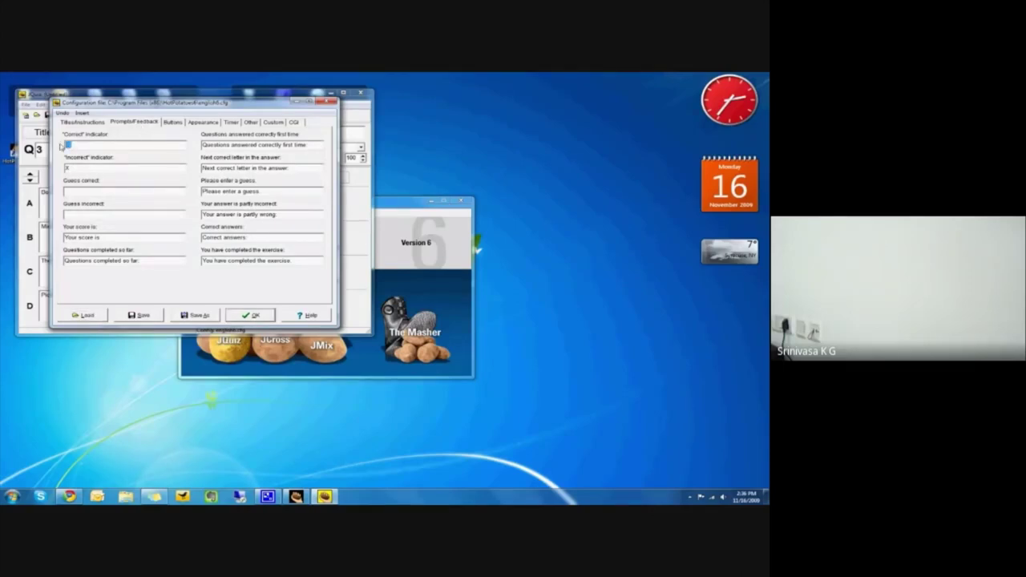
{"action": "type", "text": "Correct"}
{"action": "left_click", "coordinate": [68, 191]}
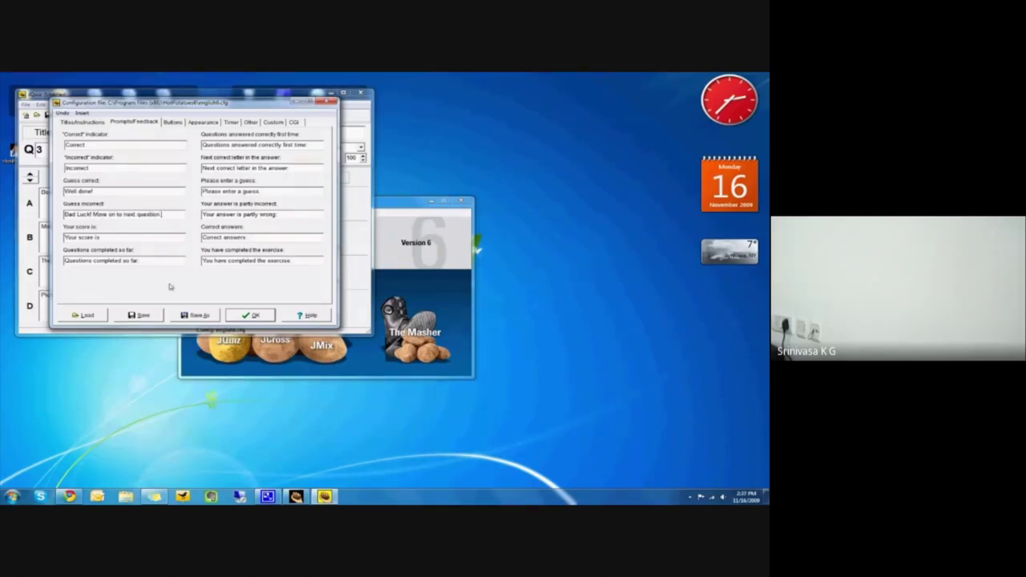
- Review the button, appearance and timer settings, return to the feedback prompts and accept the configuration
{"action": "left_click", "coordinate": [171, 124]}
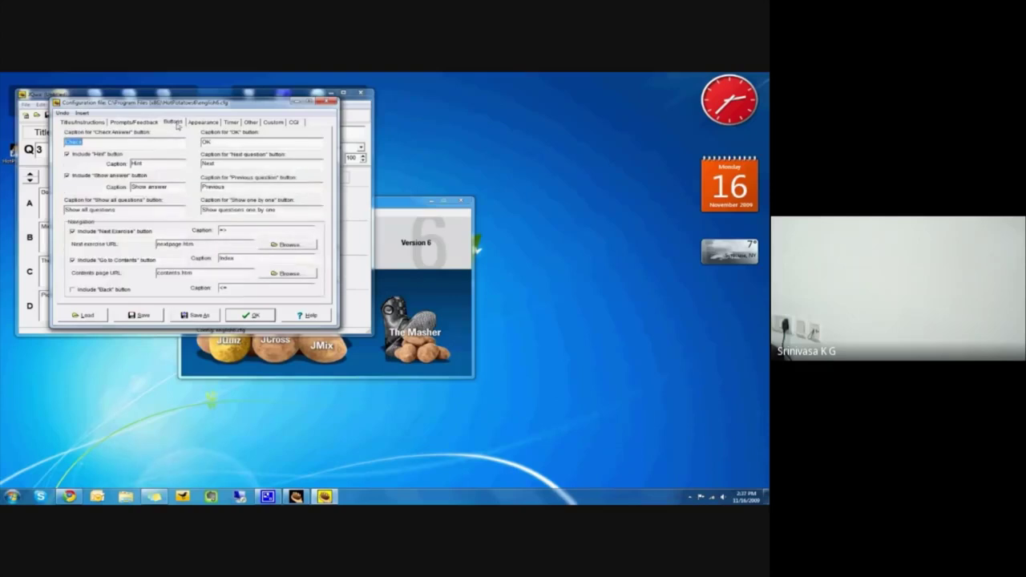
{"action": "left_click", "coordinate": [202, 122]}
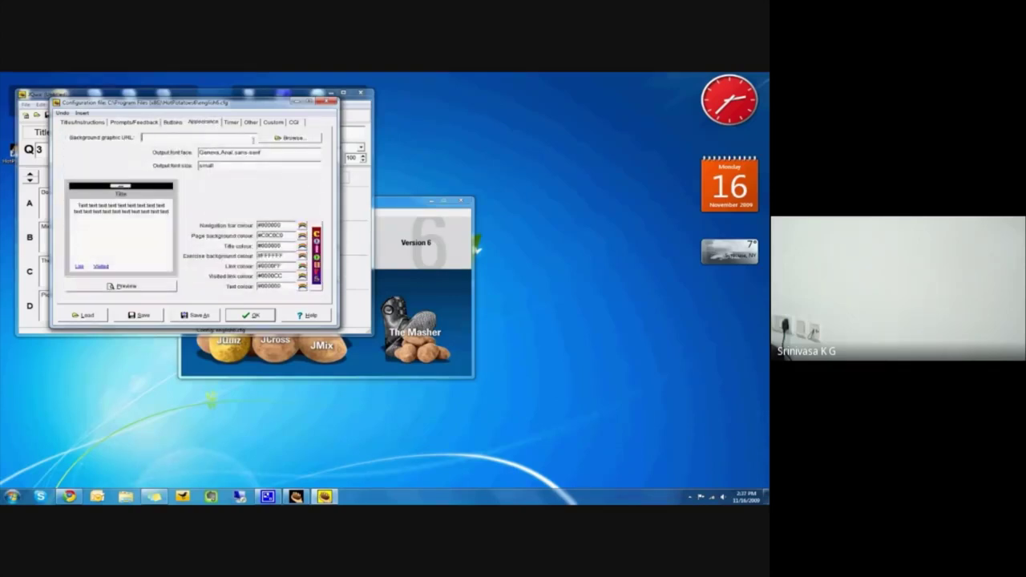
{"action": "left_click", "coordinate": [229, 123]}
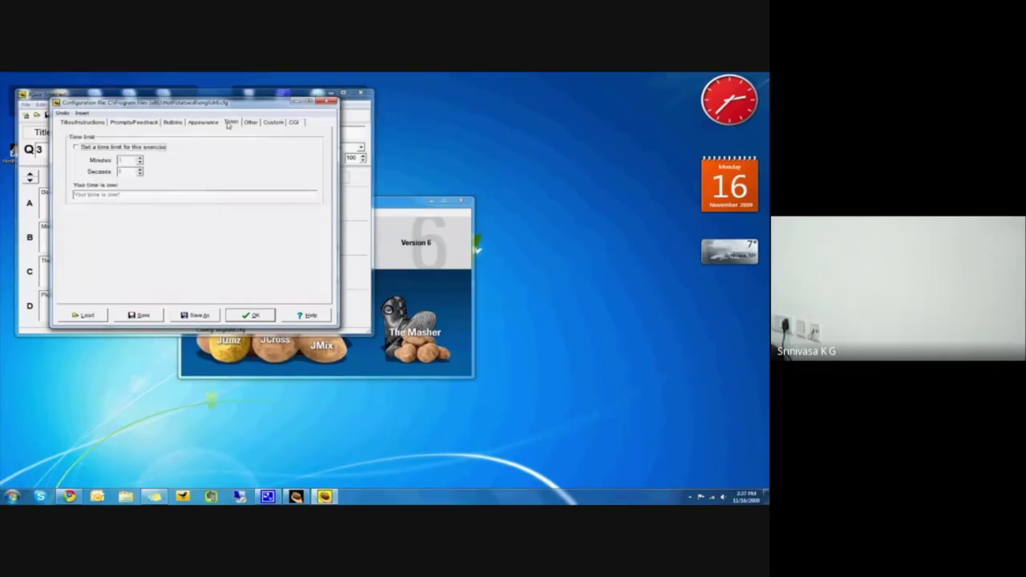
{"action": "left_click", "coordinate": [127, 122]}
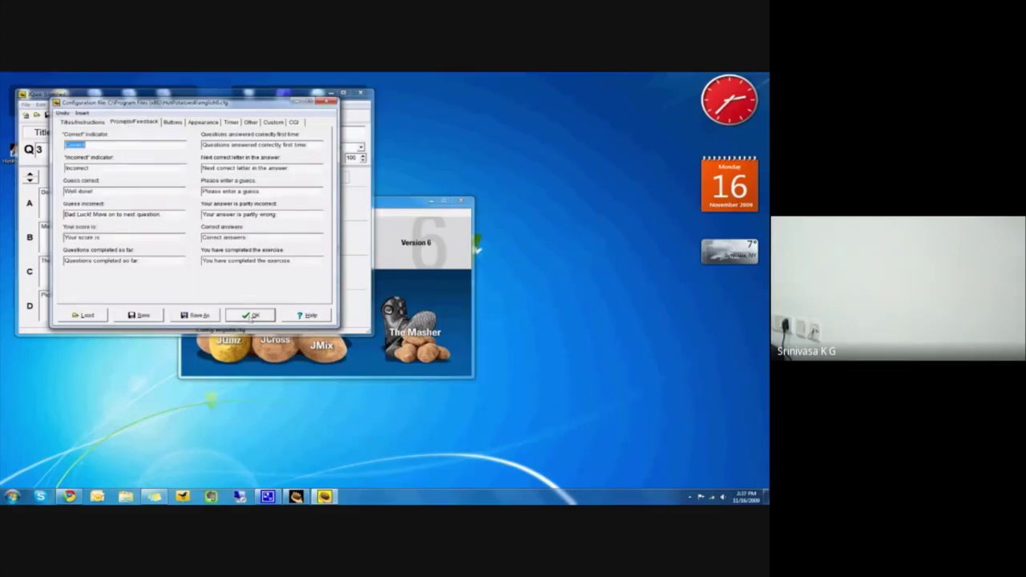
{"action": "left_click", "coordinate": [249, 316]}
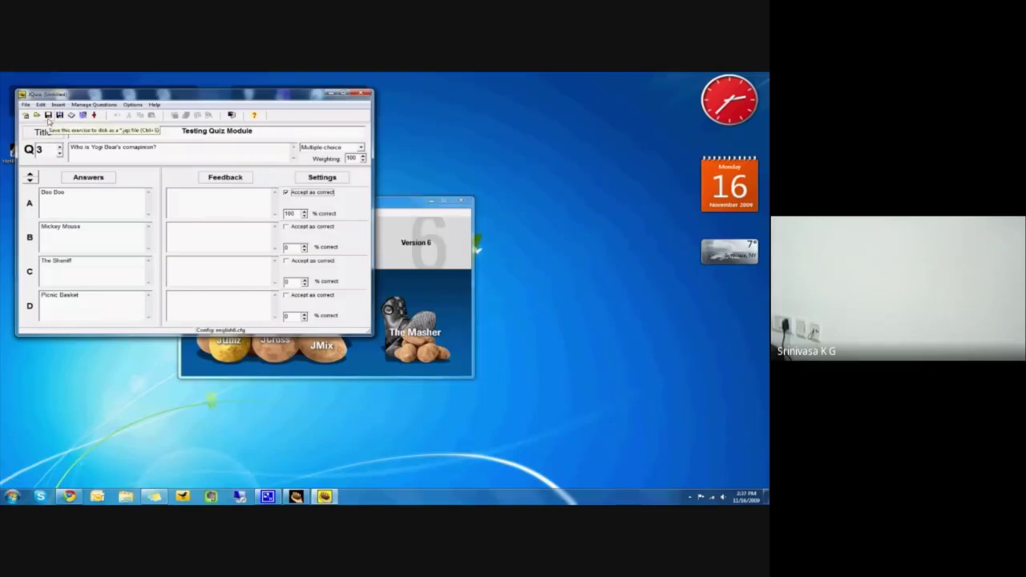
- Save the exercise to the Desktop as a JQuiz file named "Testing Quiz Module"
{"action": "left_click", "coordinate": [49, 116]}
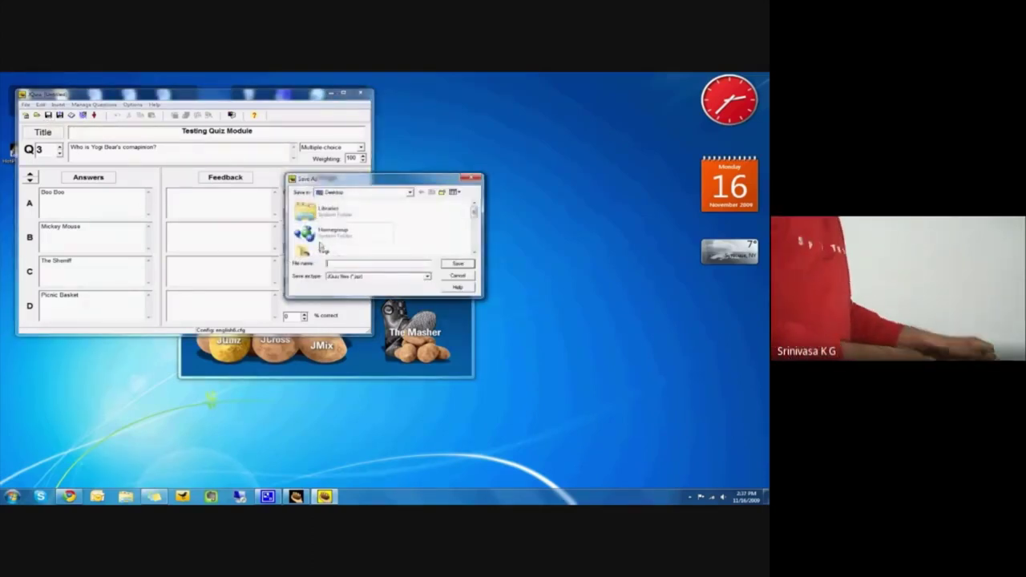
{"action": "type", "text": "Testing 1"}
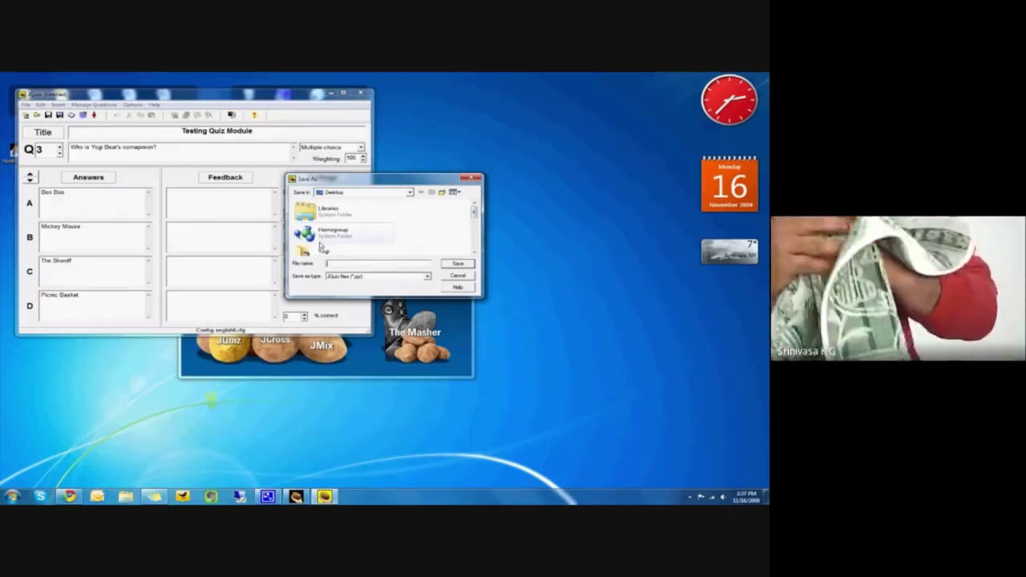
{"action": "type", "text": "Quiz Module"}
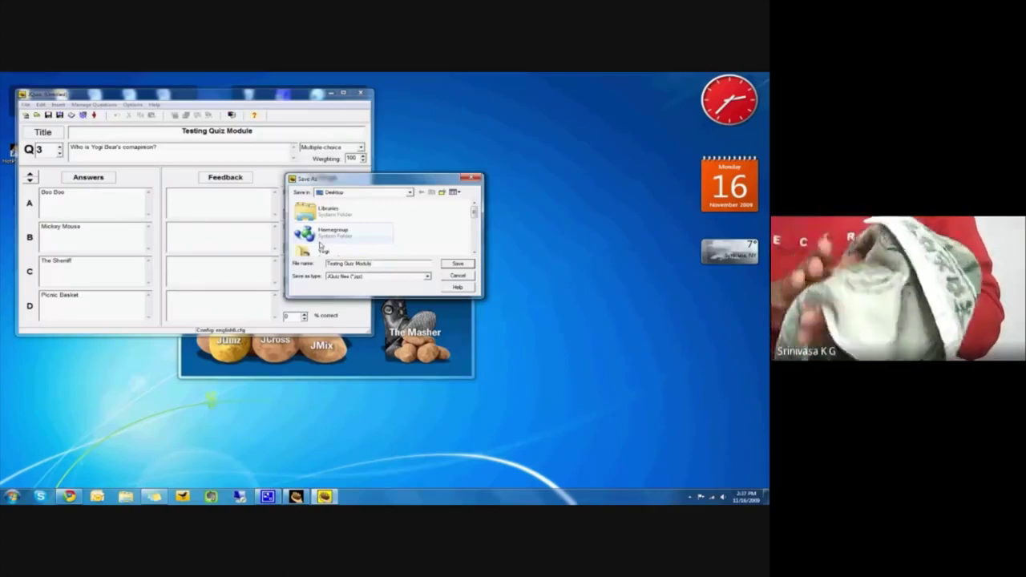
{"action": "left_click", "coordinate": [350, 278]}
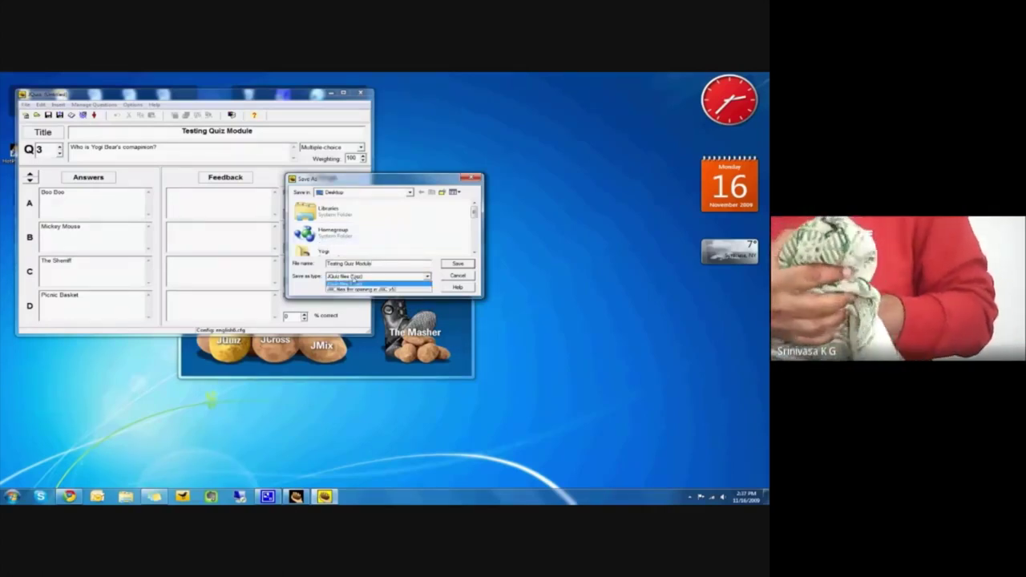
{"action": "left_click", "coordinate": [344, 284]}
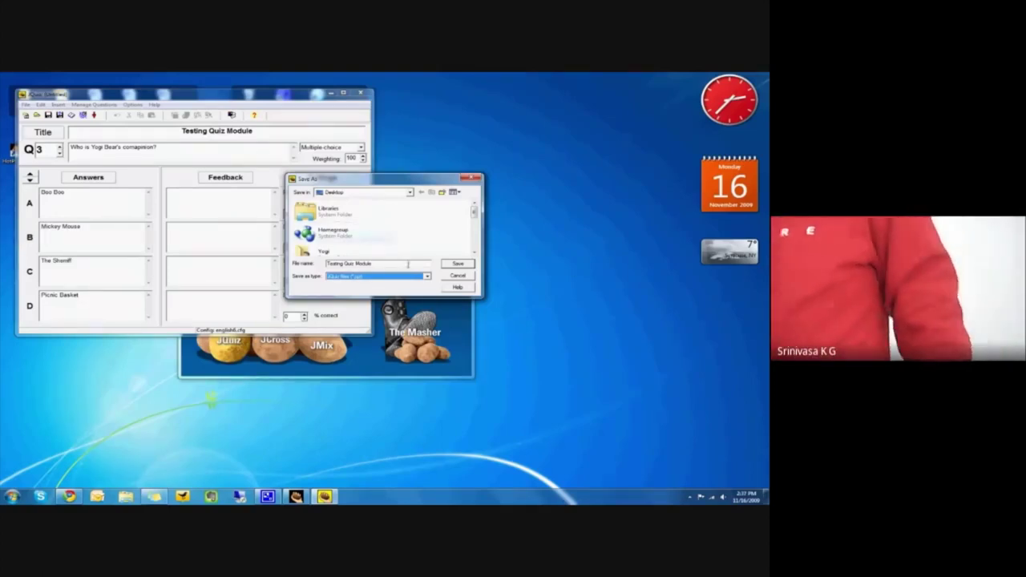
{"action": "left_click", "coordinate": [458, 264]}
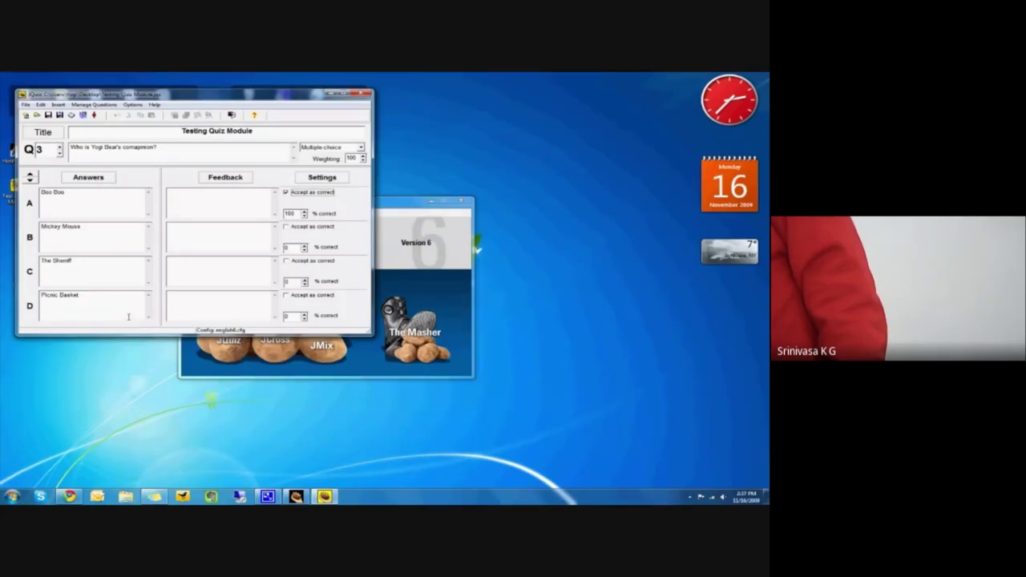
- Switch to the Moodle TC2 course page in Chrome and turn course editing on
{"action": "left_click", "coordinate": [69, 496]}
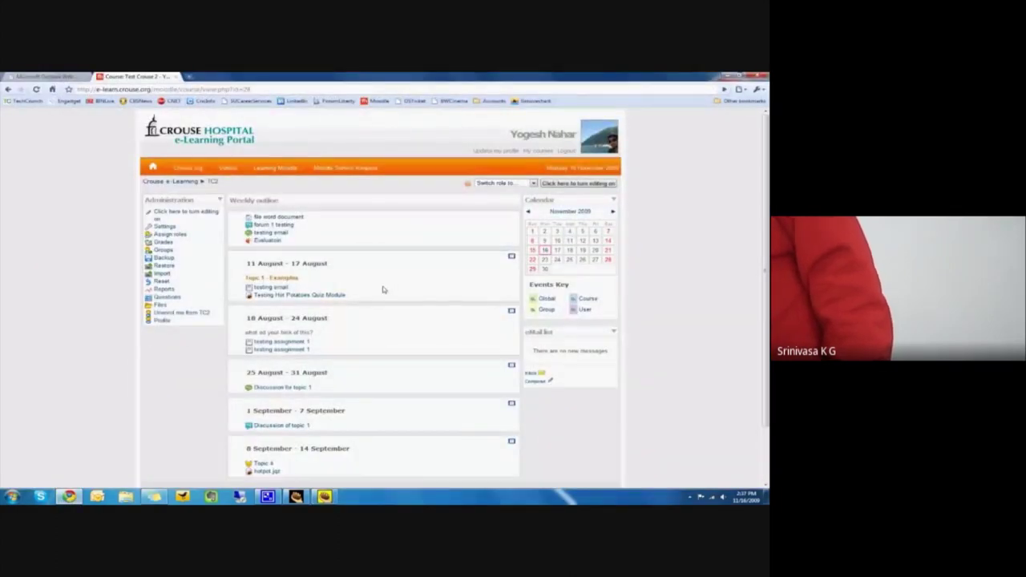
{"action": "scroll", "coordinate": [384, 290], "scroll_direction": "down", "scroll_amount": 2}
{"action": "scroll", "coordinate": [384, 289], "scroll_direction": "up", "scroll_amount": 2}
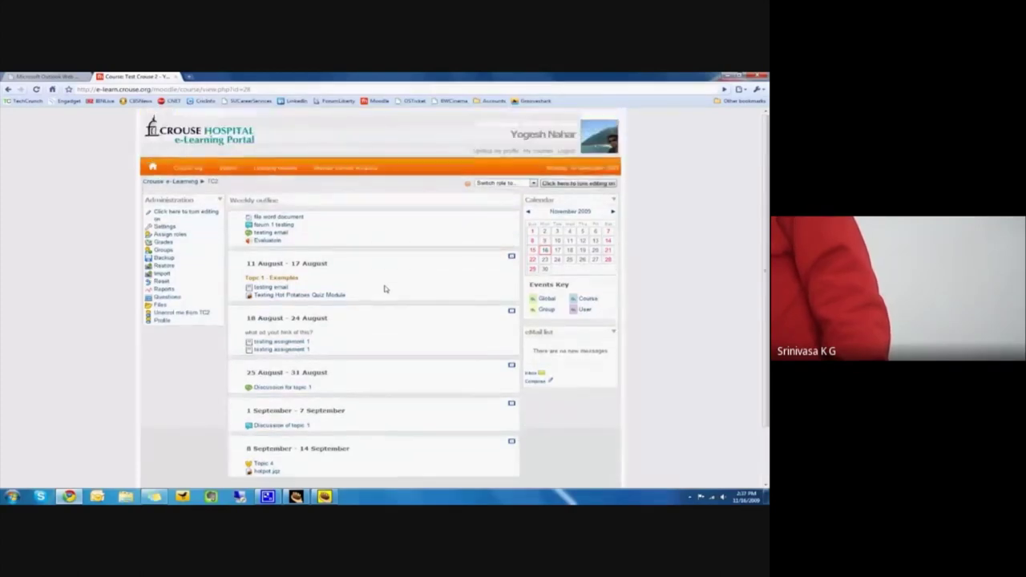
{"action": "left_click", "coordinate": [576, 184]}
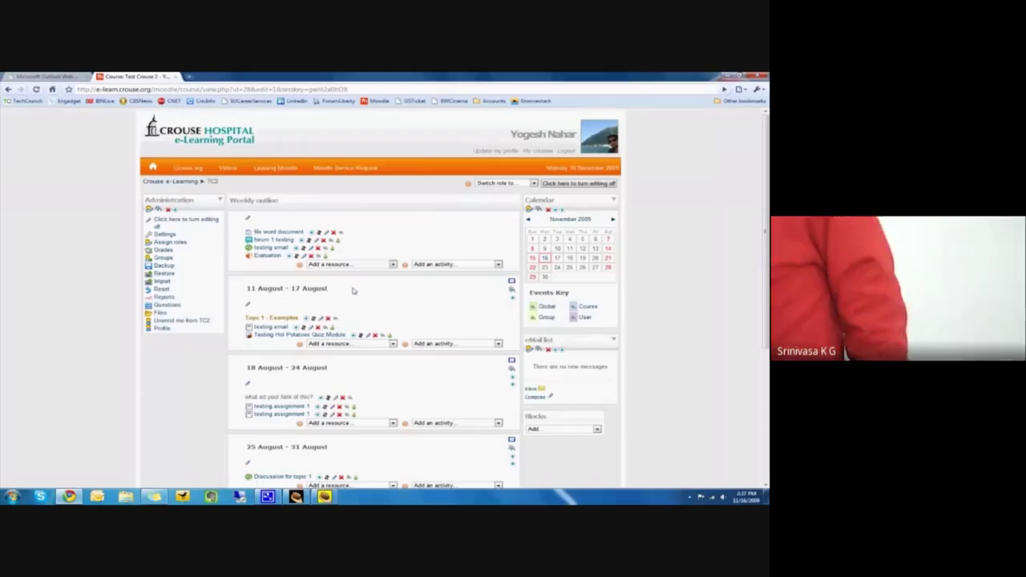
- Add a Hot Potatoes Quiz activity to the 25 August - 31 August week and set its name source to Specific text
{"action": "scroll", "coordinate": [353, 290], "scroll_direction": "down", "scroll_amount": 4}
{"action": "scroll", "coordinate": [353, 290], "scroll_direction": "up", "scroll_amount": 2}
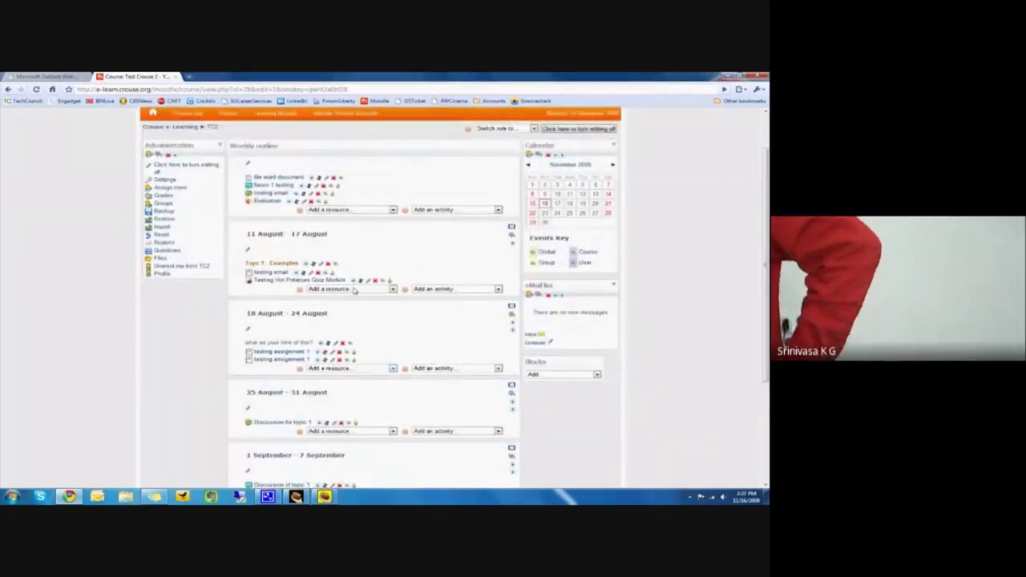
{"action": "scroll", "coordinate": [352, 291], "scroll_direction": "down", "scroll_amount": 2}
{"action": "scroll", "coordinate": [325, 255], "scroll_direction": "down", "scroll_amount": 1}
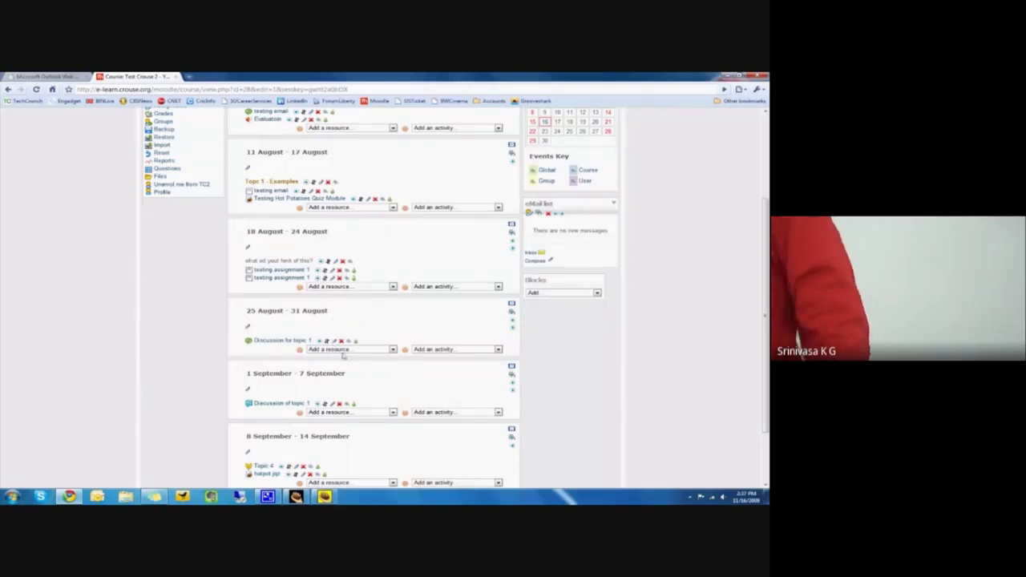
{"action": "left_click", "coordinate": [453, 350]}
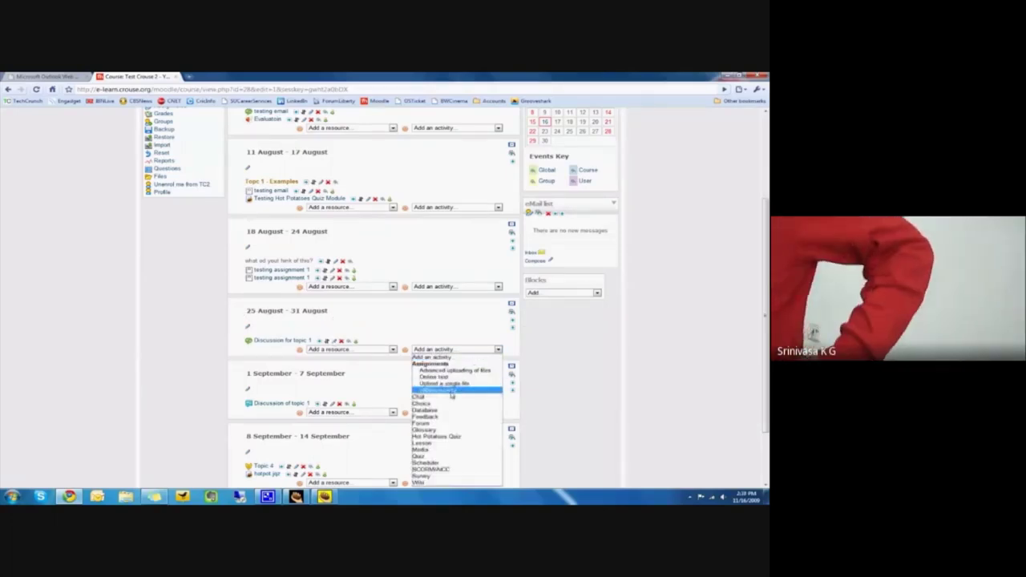
{"action": "left_click", "coordinate": [440, 437]}
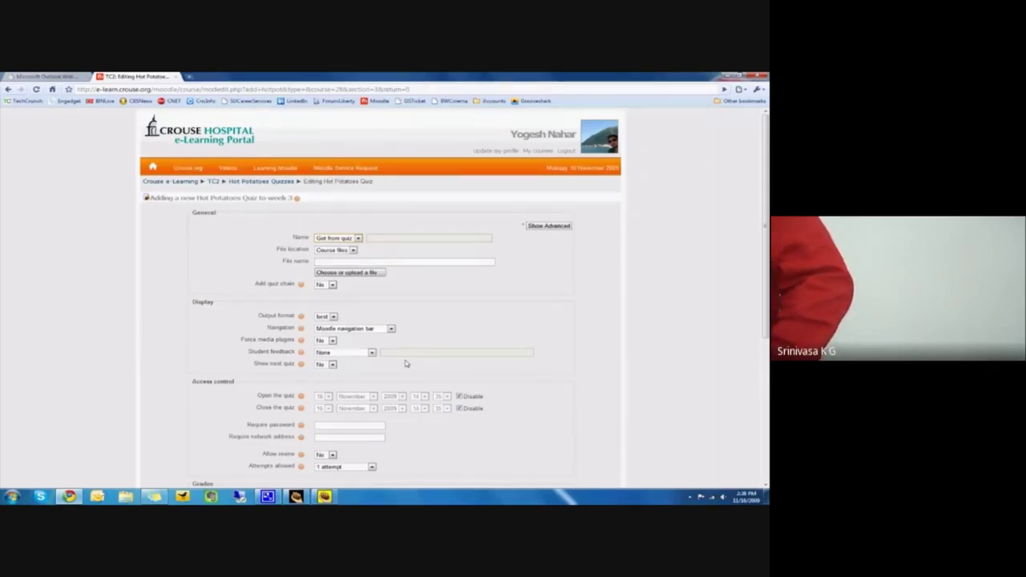
{"action": "left_click", "coordinate": [343, 239]}
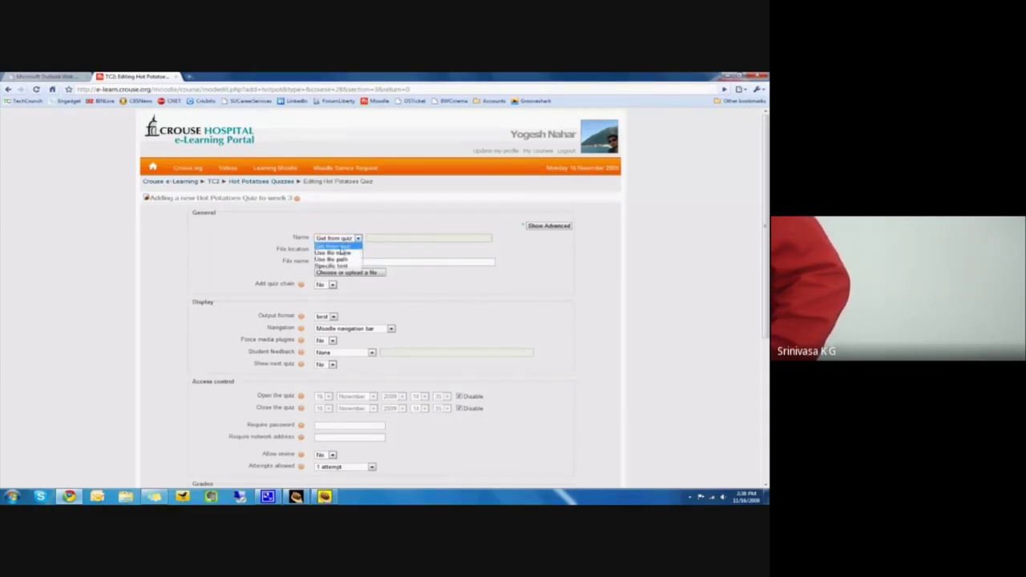
{"action": "left_click", "coordinate": [333, 265]}
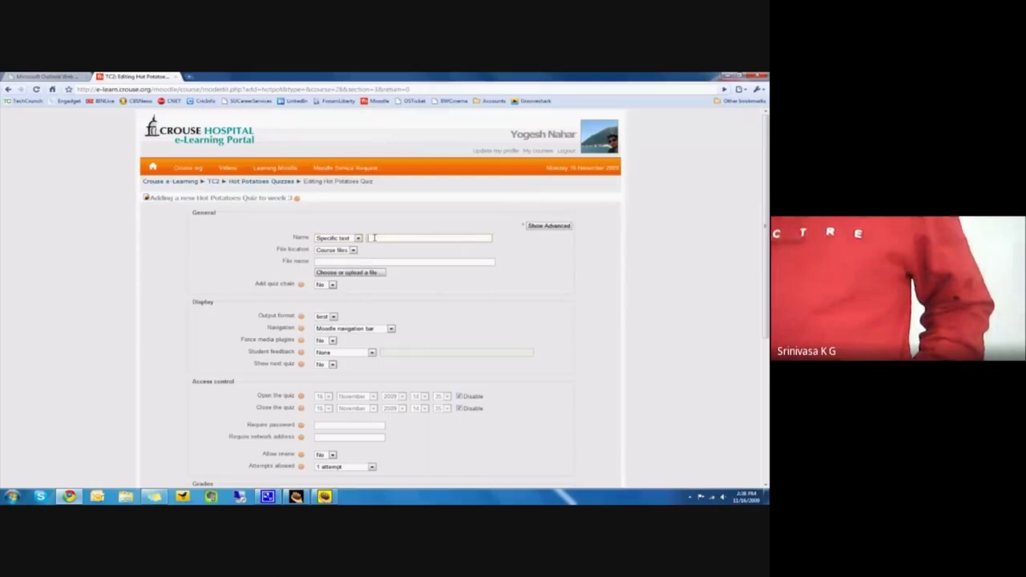
- Answer the USA capital question with Washington DC and the number of states question with 50, and advance to question 3
{"action": "mouse_move", "coordinate": [682, 384]}
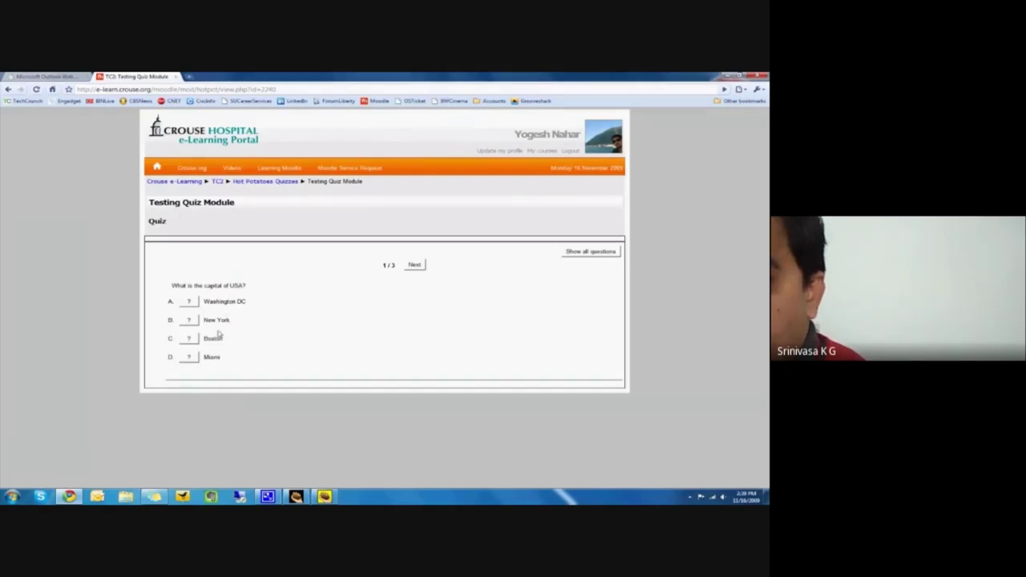
{"action": "left_click", "coordinate": [189, 302]}
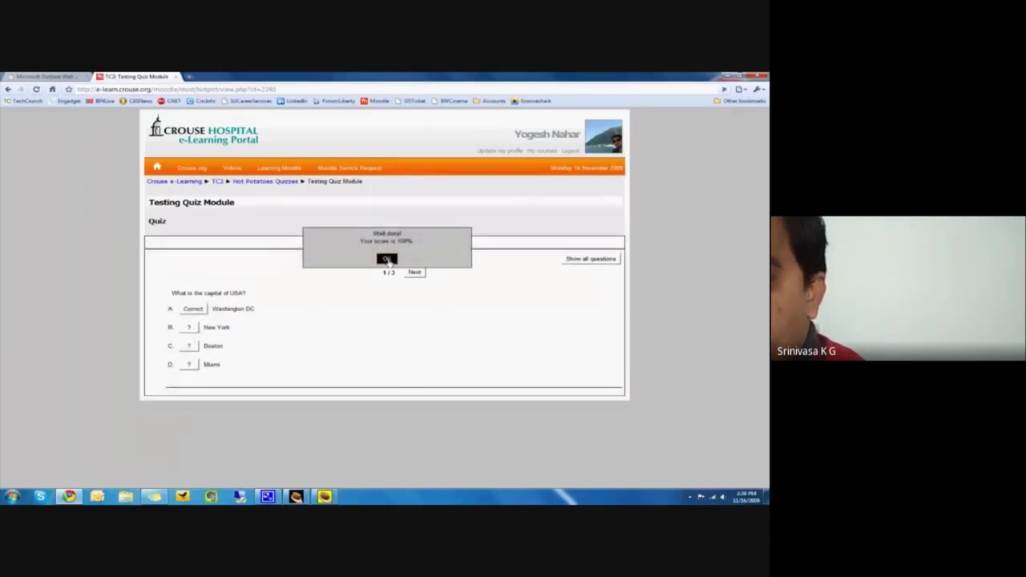
{"action": "left_click", "coordinate": [387, 259]}
{"action": "left_click", "coordinate": [415, 272]}
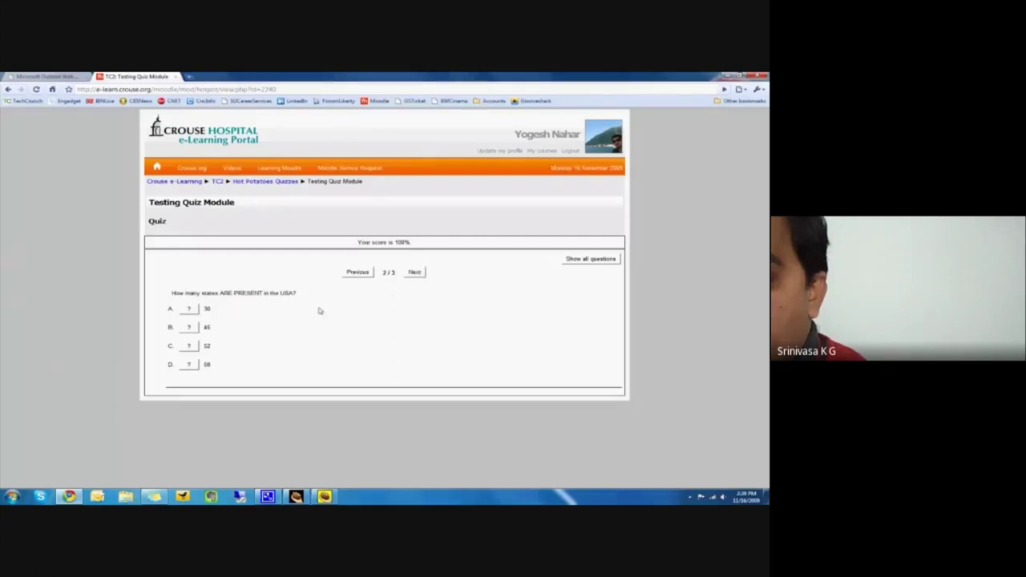
{"action": "left_click", "coordinate": [189, 365]}
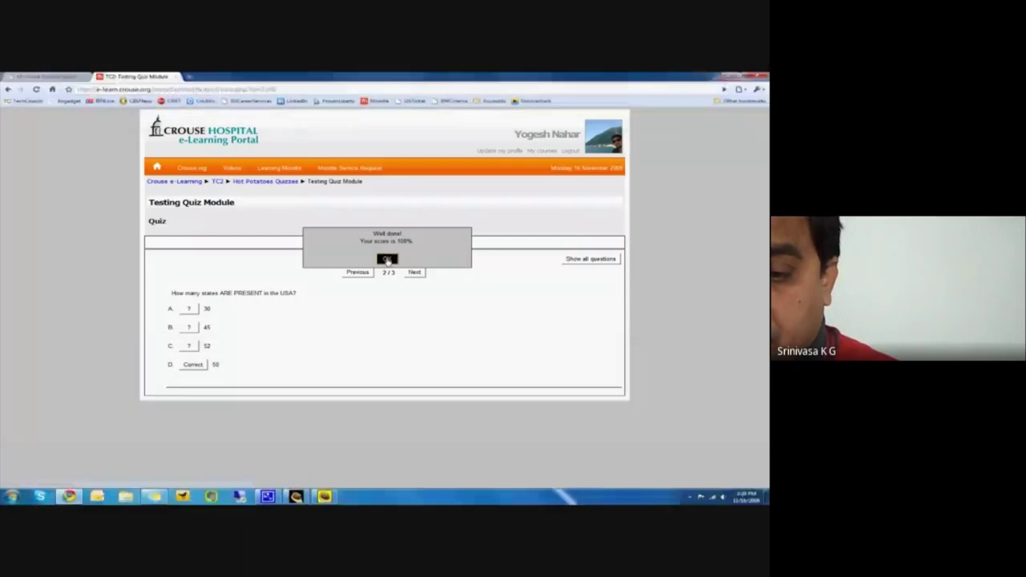
{"action": "left_click", "coordinate": [386, 259]}
{"action": "left_click", "coordinate": [414, 273]}
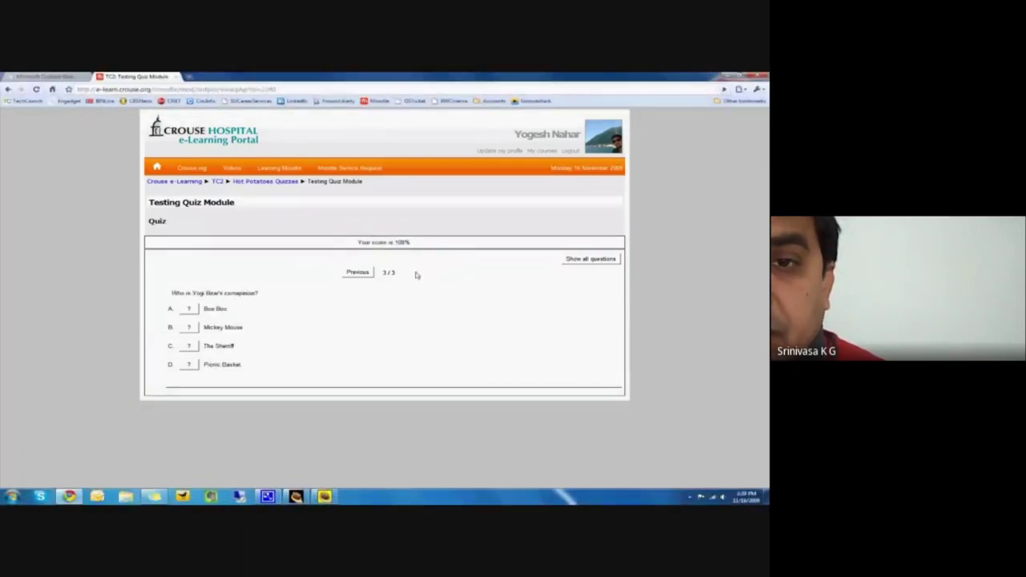
- Answer the Yogi Bear question with The Sheriff, dismiss the feedback and go back to question 2
{"action": "left_click", "coordinate": [190, 346]}
{"action": "left_click", "coordinate": [385, 253]}
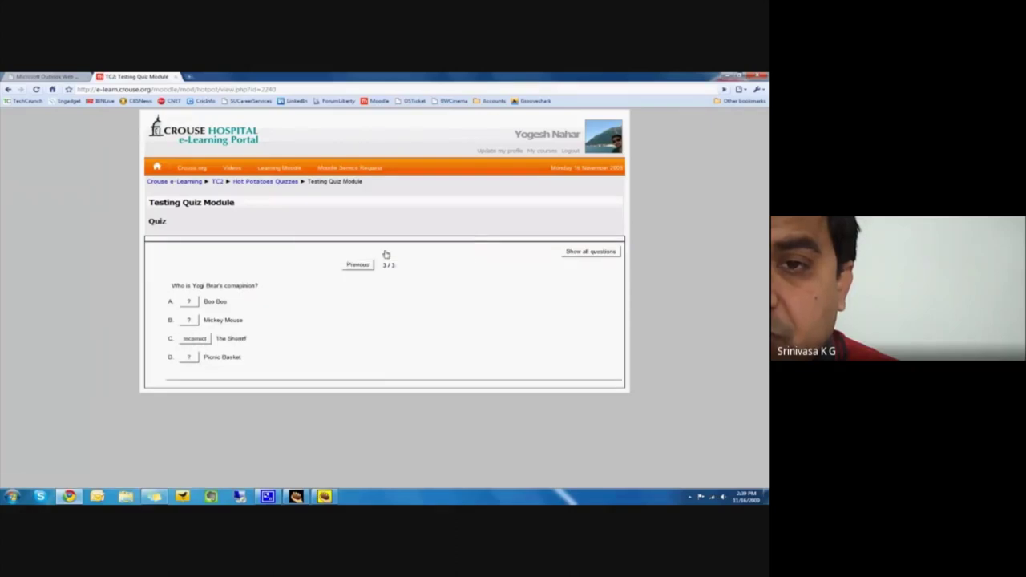
{"action": "left_click", "coordinate": [570, 252]}
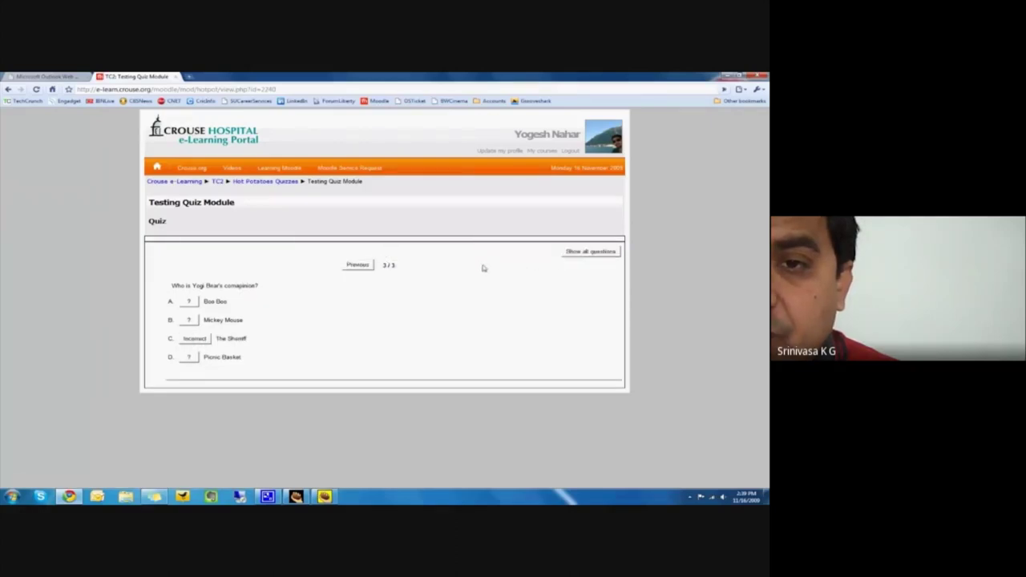
{"action": "left_click", "coordinate": [362, 266]}
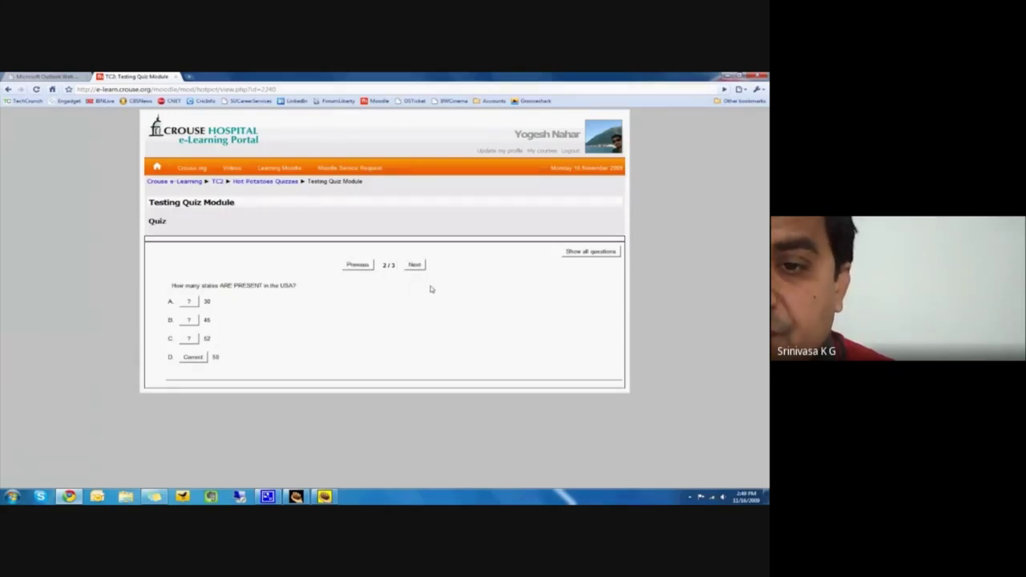
- Show all the quiz questions on one page and review the answers given
{"action": "left_click", "coordinate": [574, 252]}
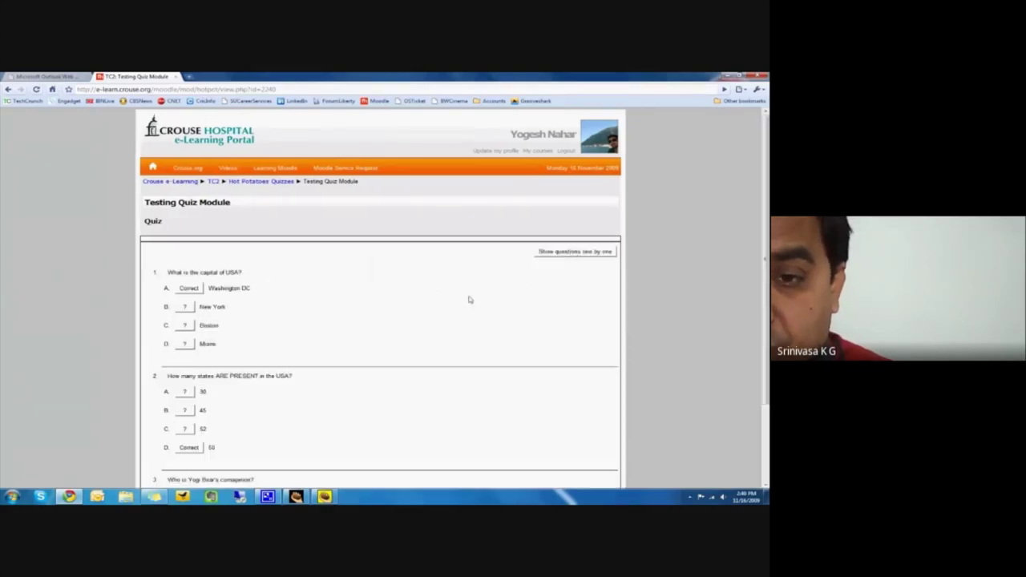
{"action": "scroll", "coordinate": [446, 332], "scroll_direction": "down", "scroll_amount": 3}
{"action": "scroll", "coordinate": [444, 332], "scroll_direction": "up", "scroll_amount": 2}
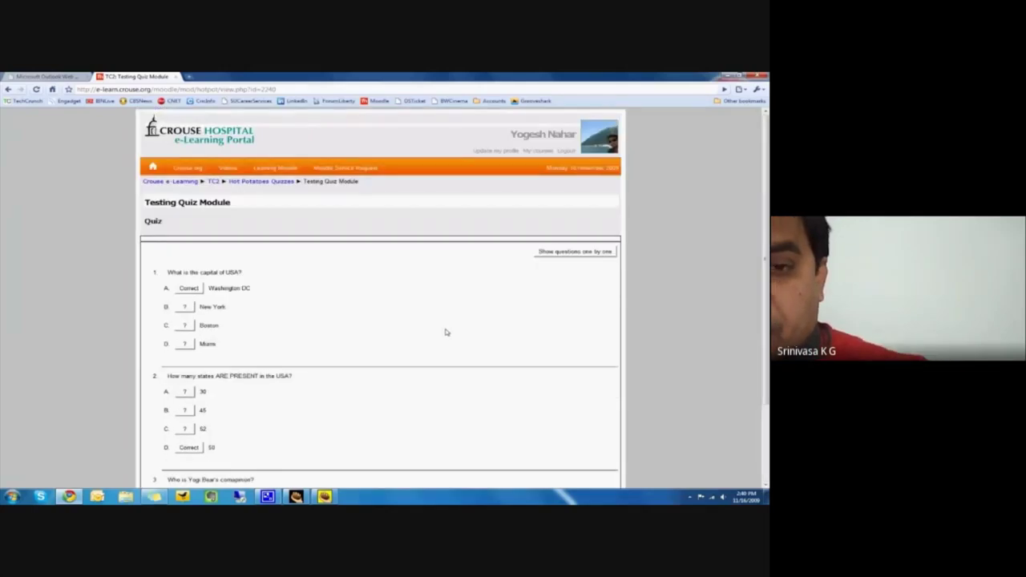
{"action": "scroll", "coordinate": [427, 327], "scroll_direction": "down", "scroll_amount": 3}
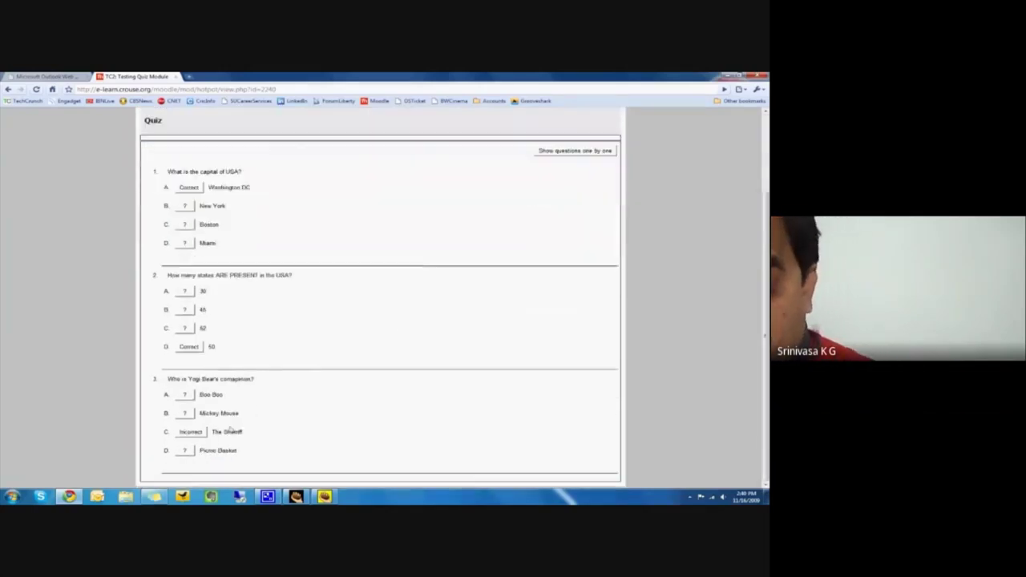
- Choose The Sheriff again for the Yogi Bear question, dismiss the feedback and complete the quiz with Boo Boo
{"action": "left_click", "coordinate": [191, 432]}
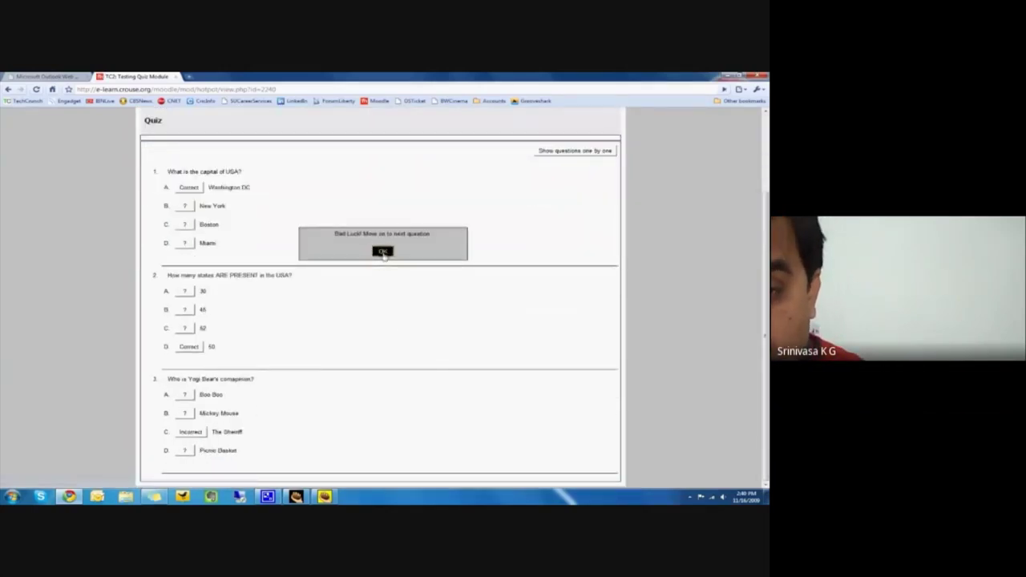
{"action": "left_click", "coordinate": [383, 250]}
{"action": "left_click", "coordinate": [184, 395]}
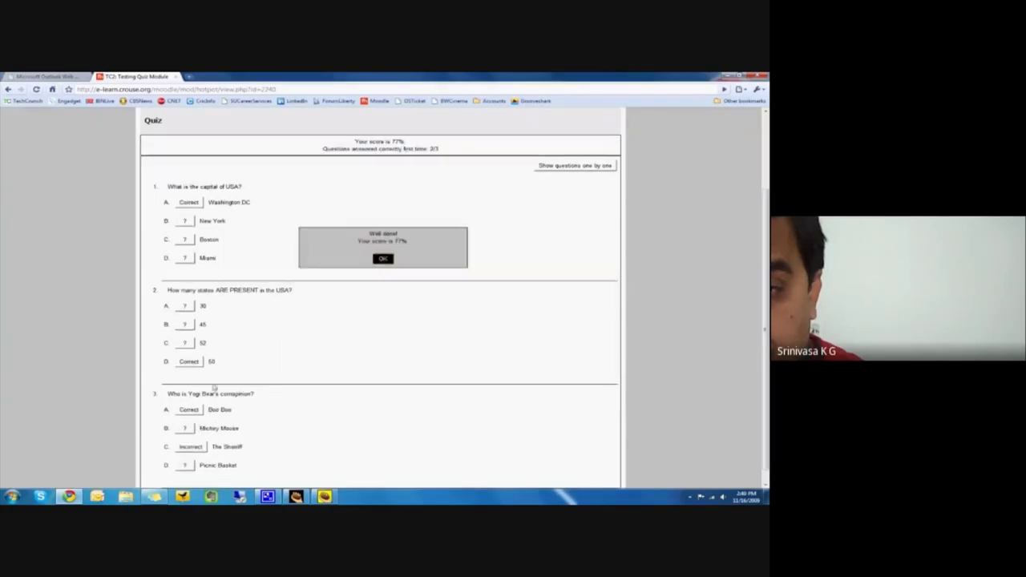
{"action": "left_click", "coordinate": [384, 258]}
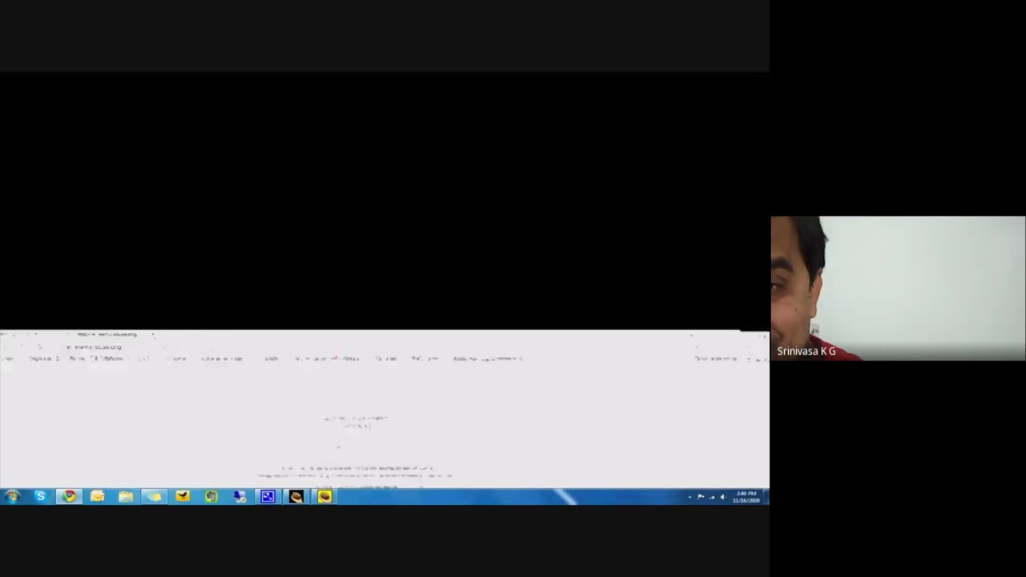
- Return to the TC2 course page and switch back to the normal role
{"action": "left_click", "coordinate": [385, 167]}
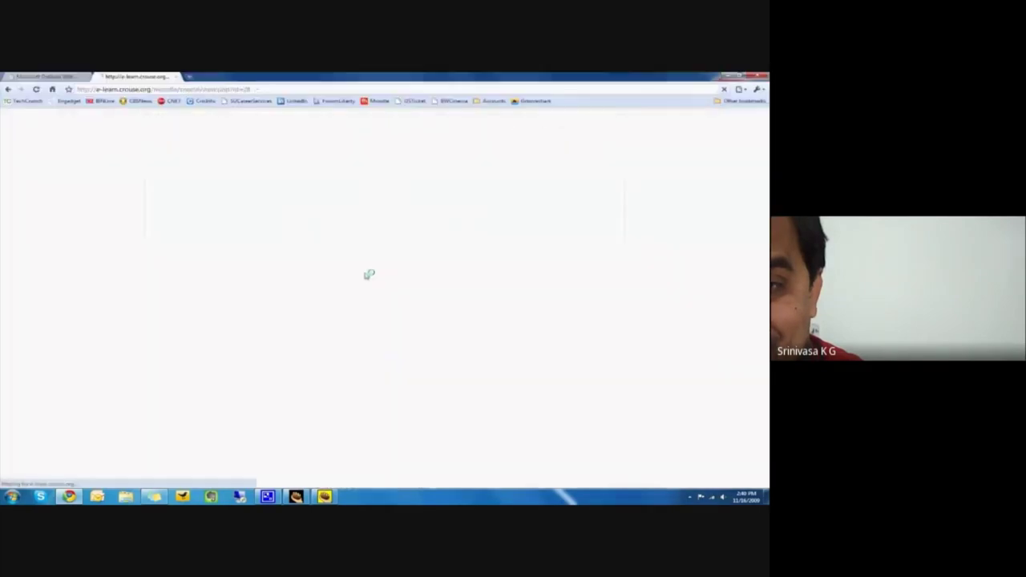
{"action": "scroll", "coordinate": [362, 287], "scroll_direction": "down", "scroll_amount": 2}
{"action": "scroll", "coordinate": [363, 285], "scroll_direction": "up", "scroll_amount": 1}
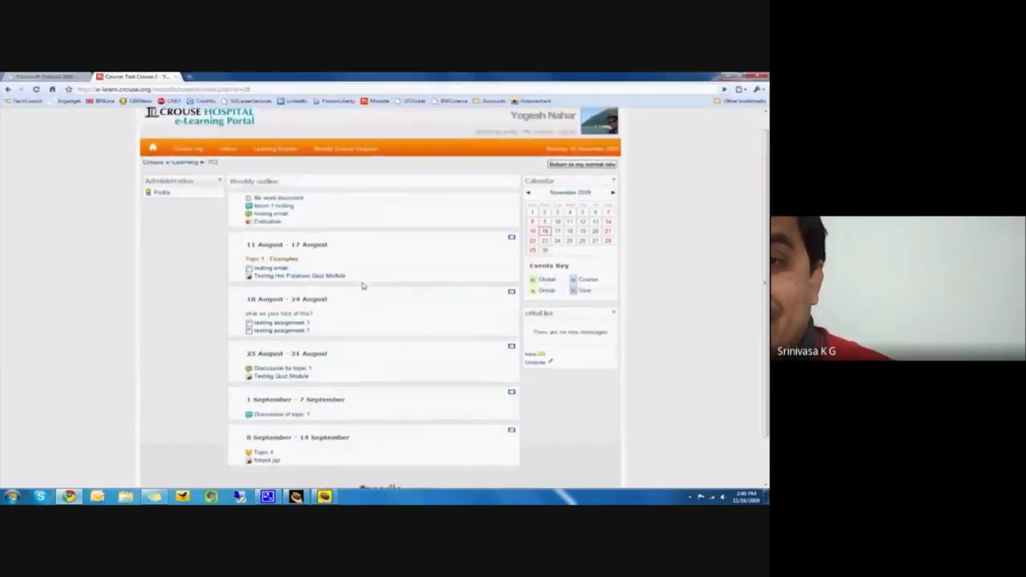
{"action": "left_click", "coordinate": [582, 163]}
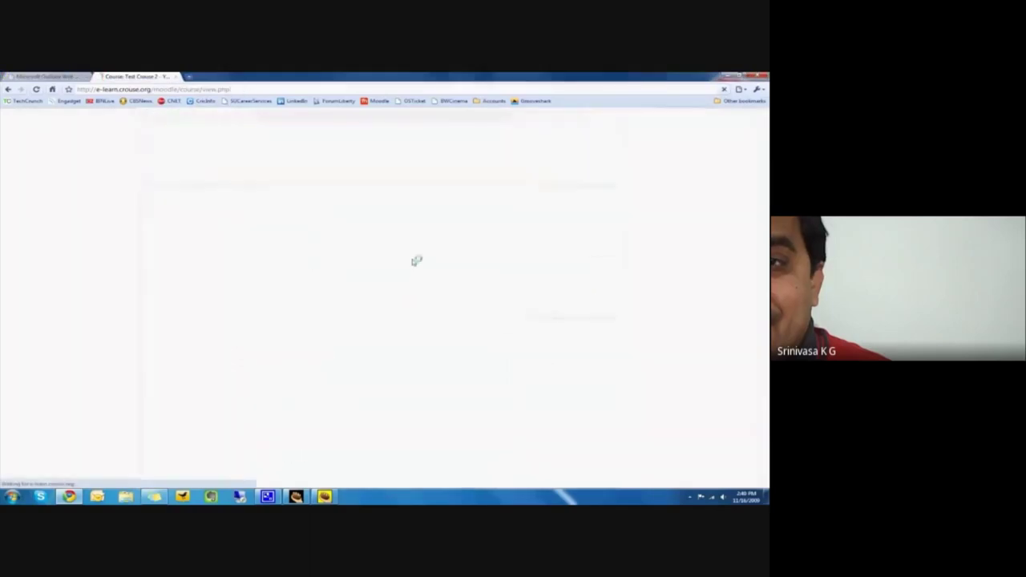
- View the hotpot.jqz quiz and the course's Hot Potatoes Quizzes list, return to the TC2 course and pause the video
{"action": "scroll", "coordinate": [350, 298], "scroll_direction": "down", "scroll_amount": 1}
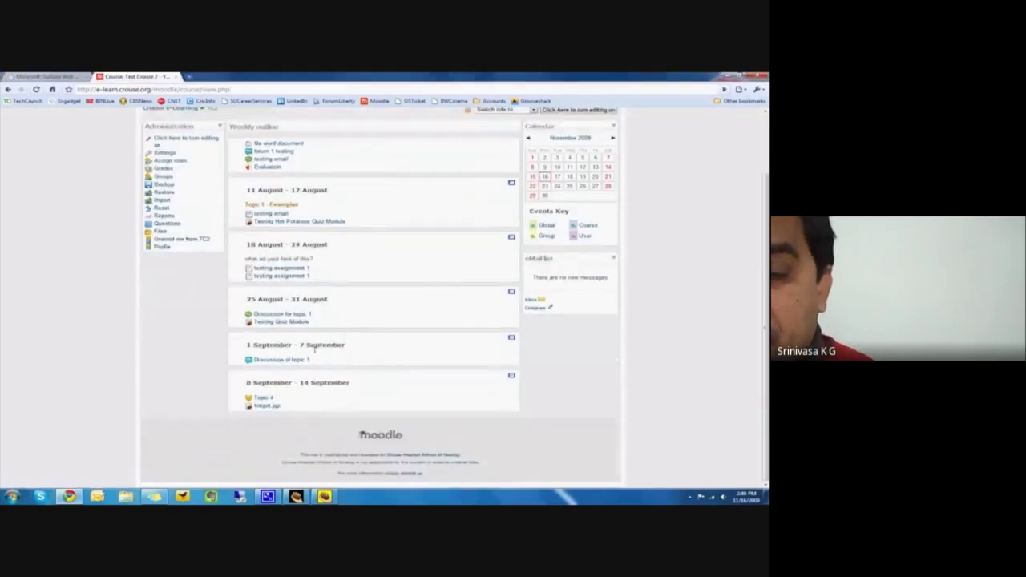
{"action": "left_click", "coordinate": [254, 408]}
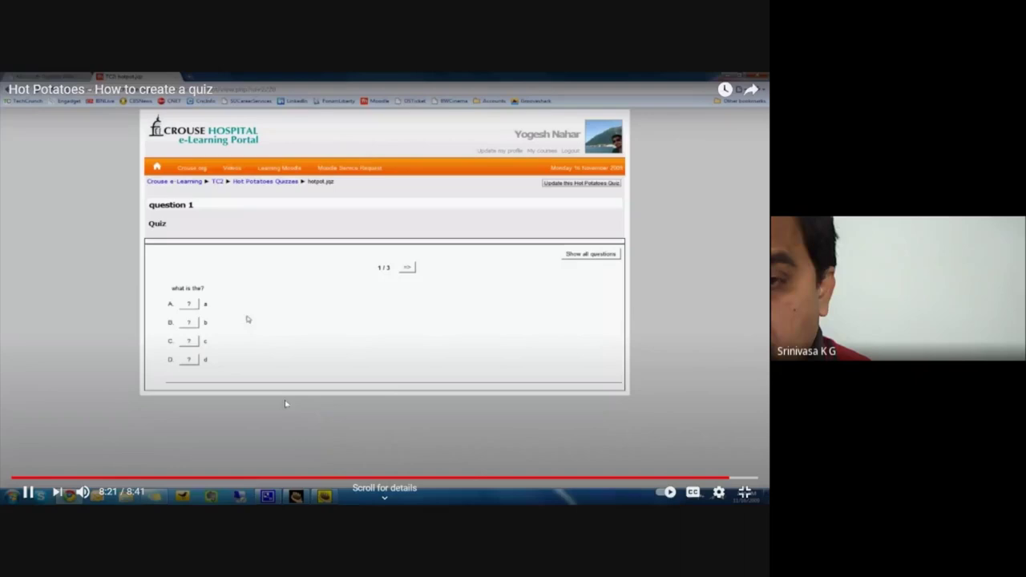
{"action": "left_click", "coordinate": [267, 182]}
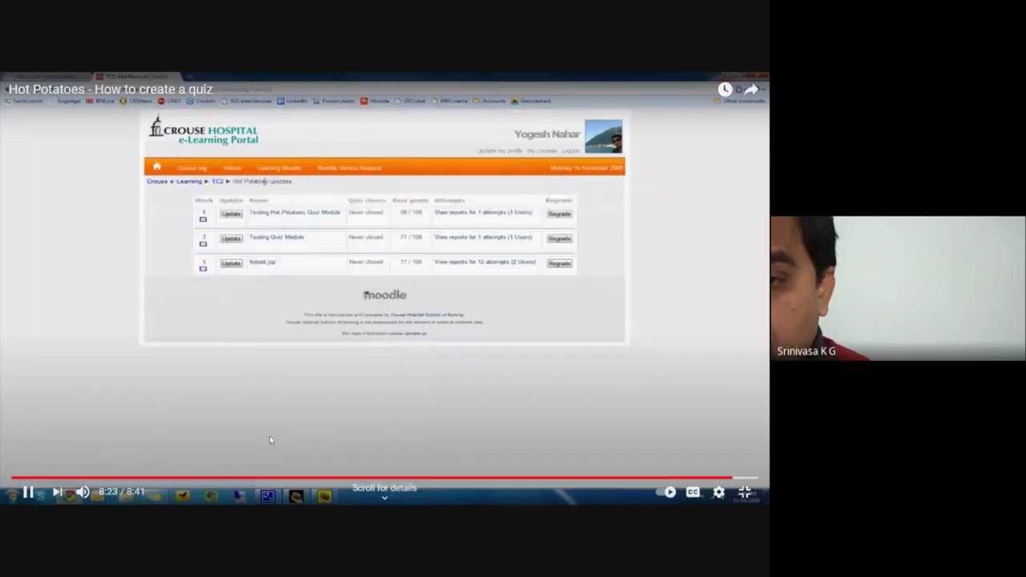
{"action": "left_click", "coordinate": [218, 182]}
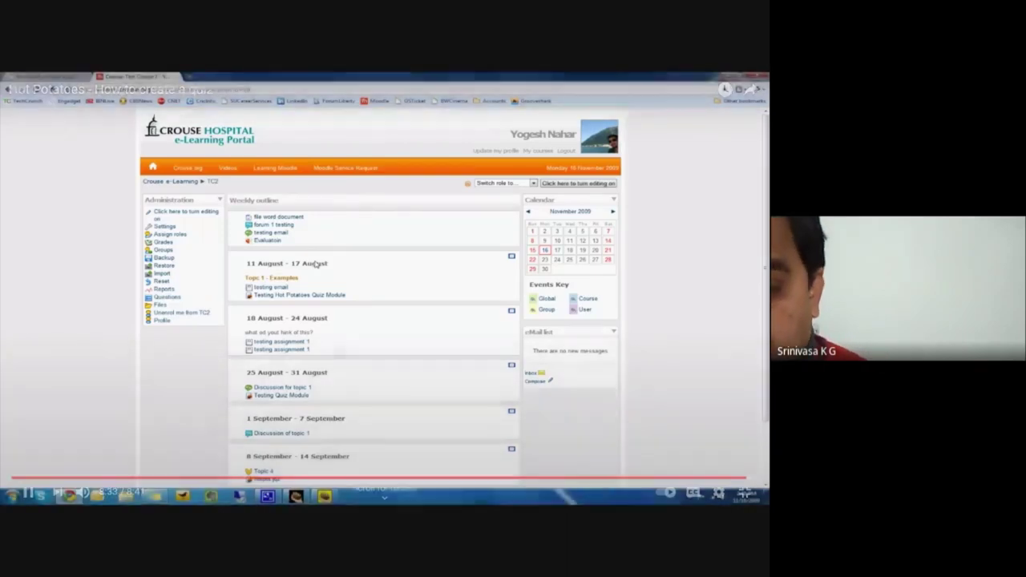
{"action": "left_click", "coordinate": [28, 492]}
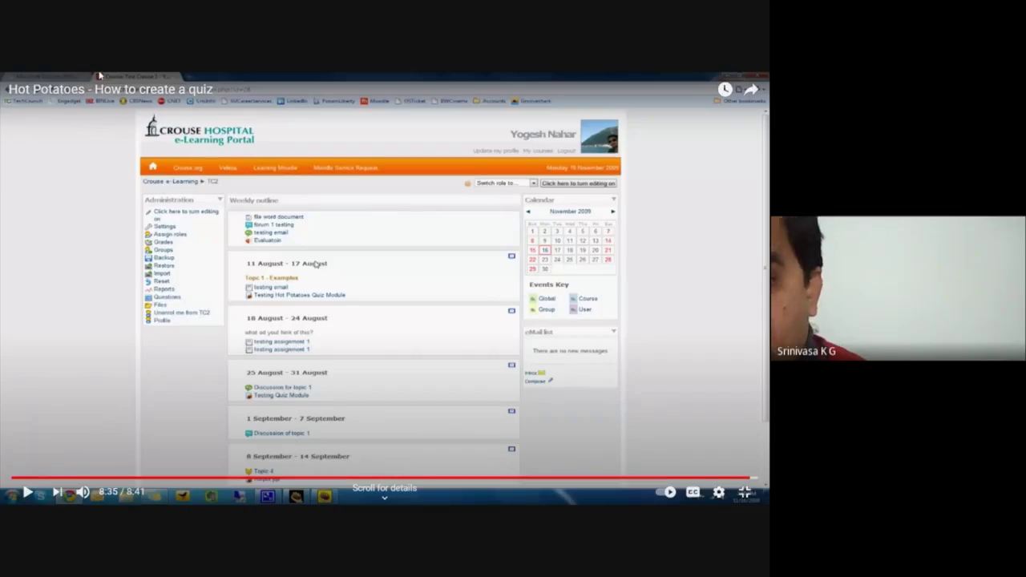